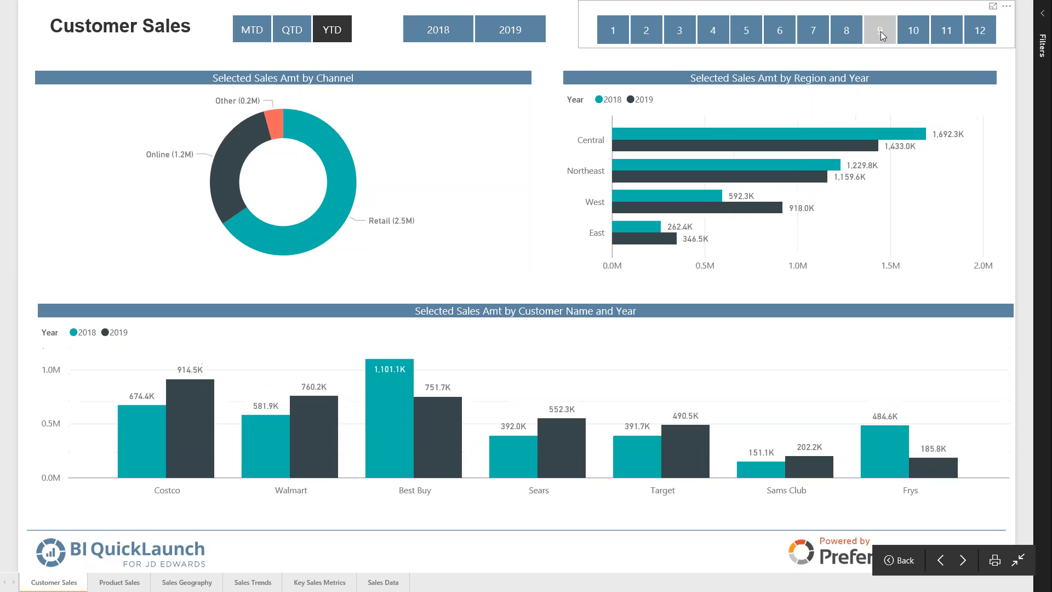
Filter the report to period 9, enable drill-down on the region chart, and drill through Central to the lower-listed sales rep's customers.
click(881, 34)
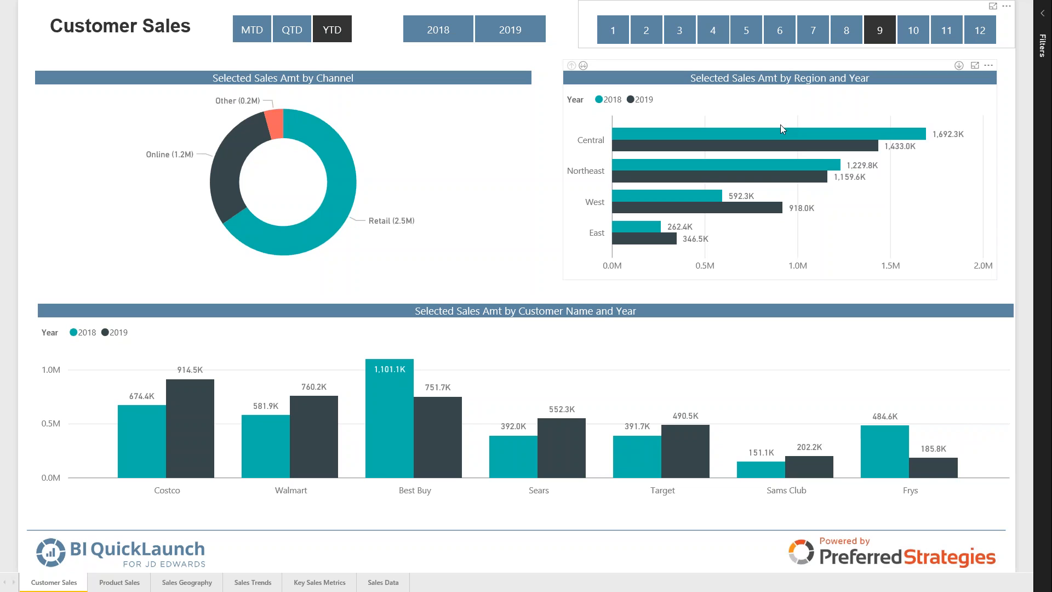
click(959, 67)
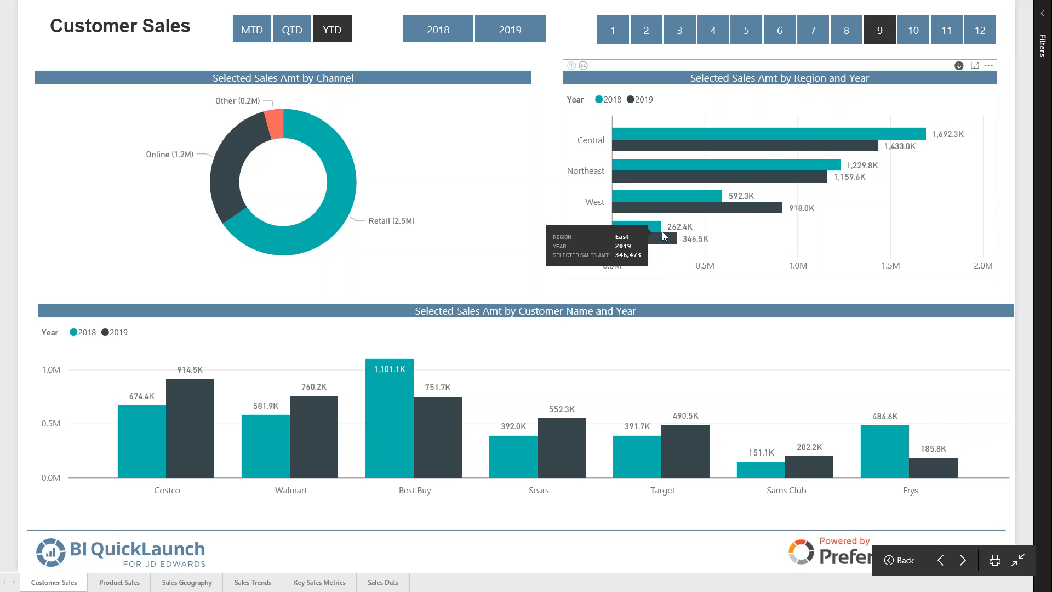
click(784, 133)
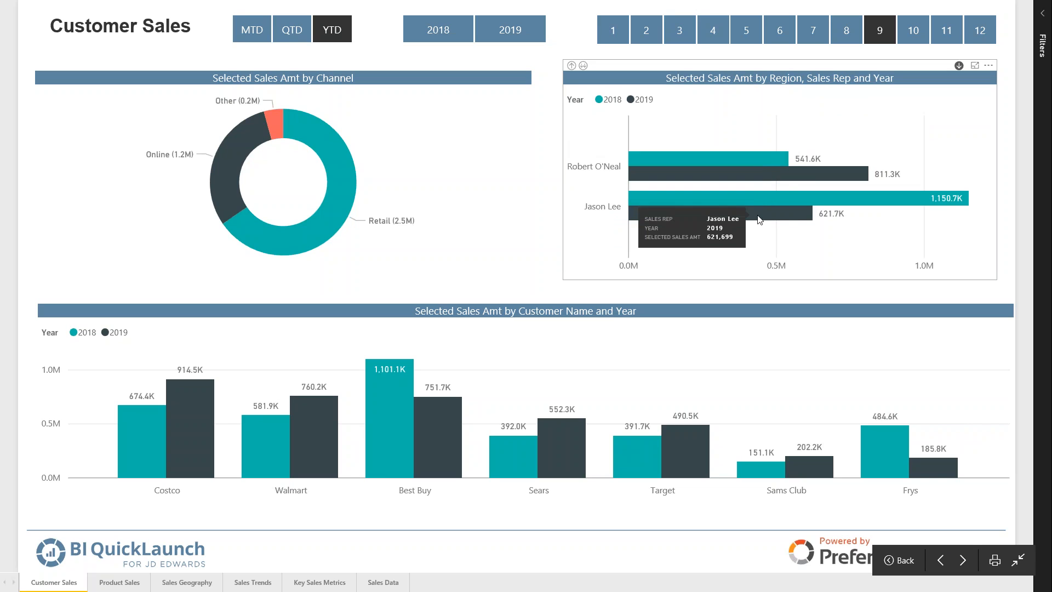
click(803, 199)
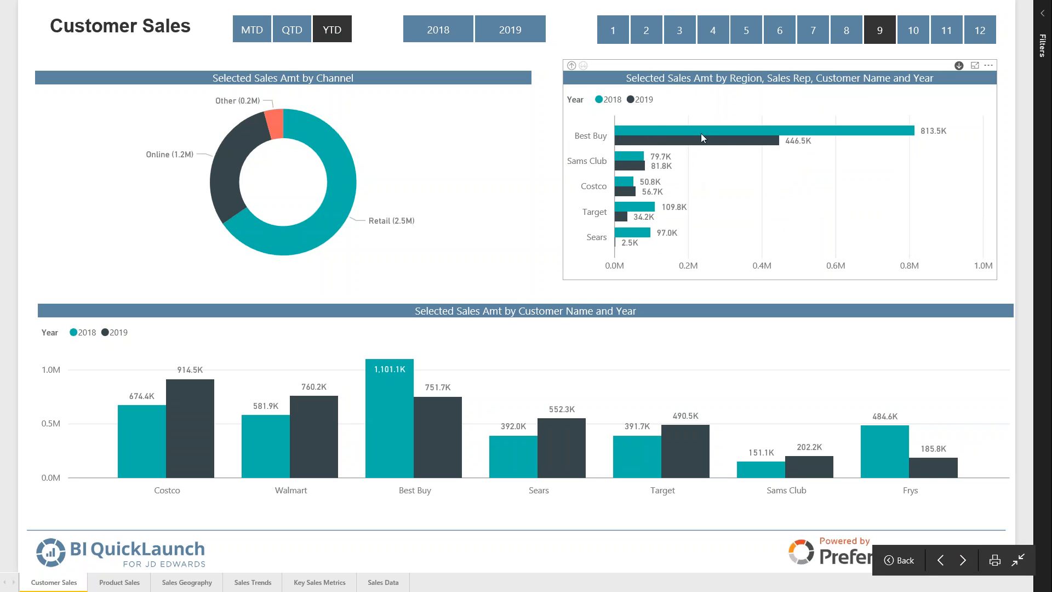
Drill the customer-level bar chart back up two levels to the region level.
mouse_move(741, 147)
click(571, 65)
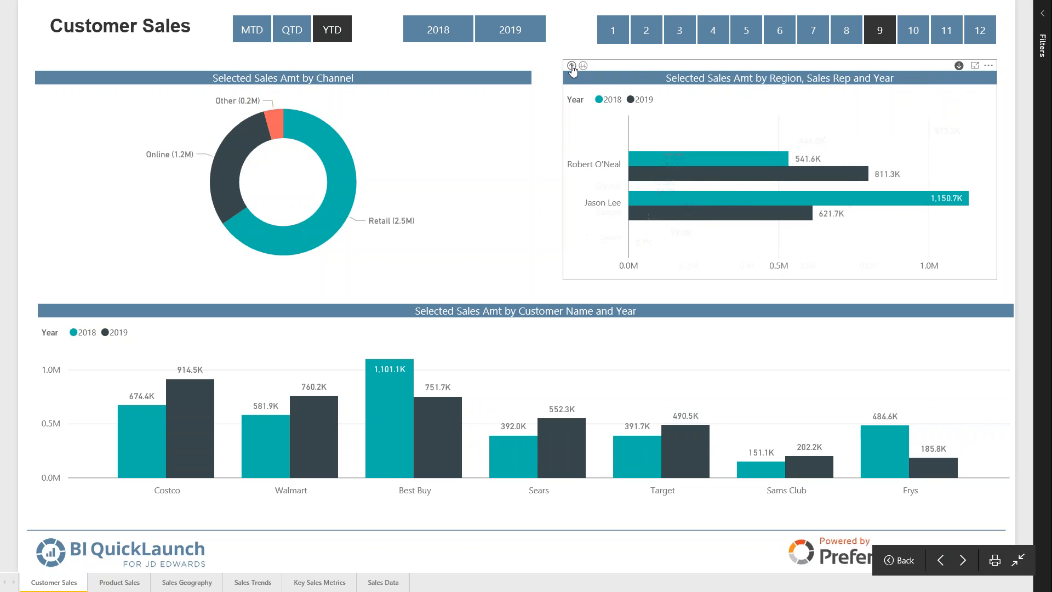
click(572, 66)
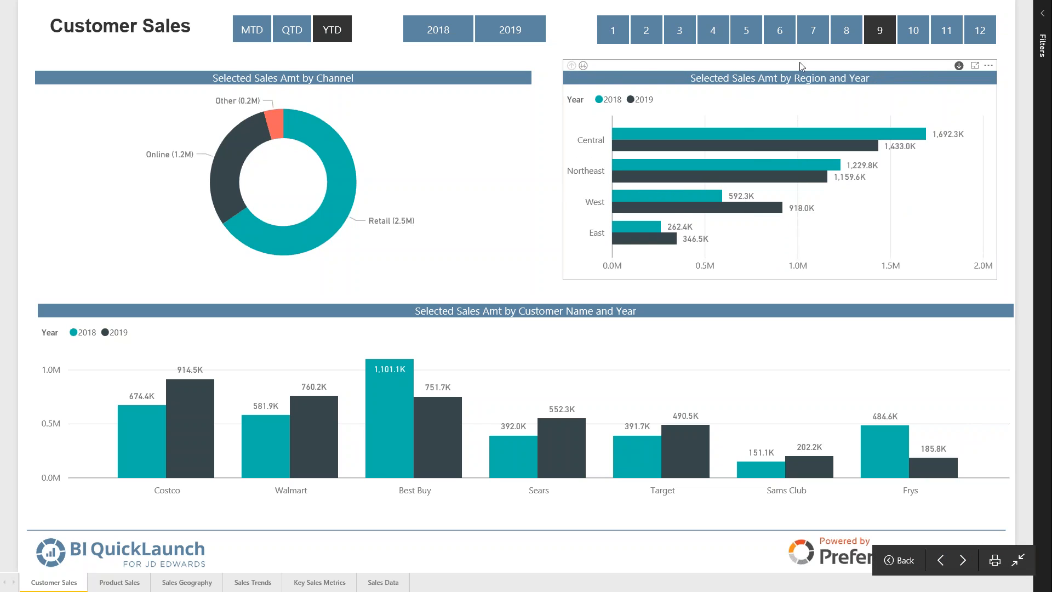
Open the region and year chart in focus mode and expand all its levels down to sales rep and customer name.
click(975, 67)
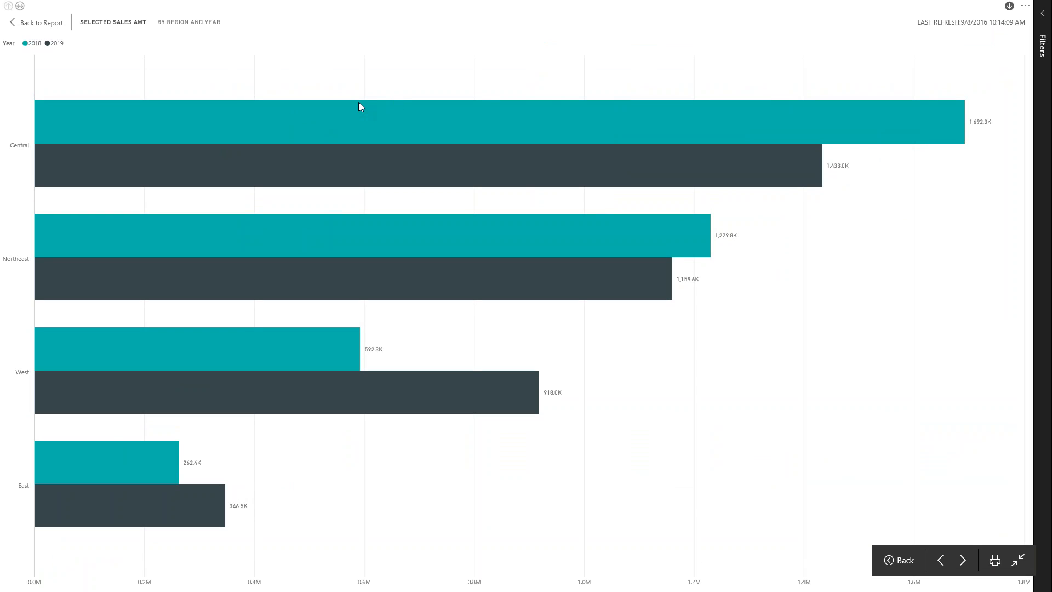
mouse_move(359, 103)
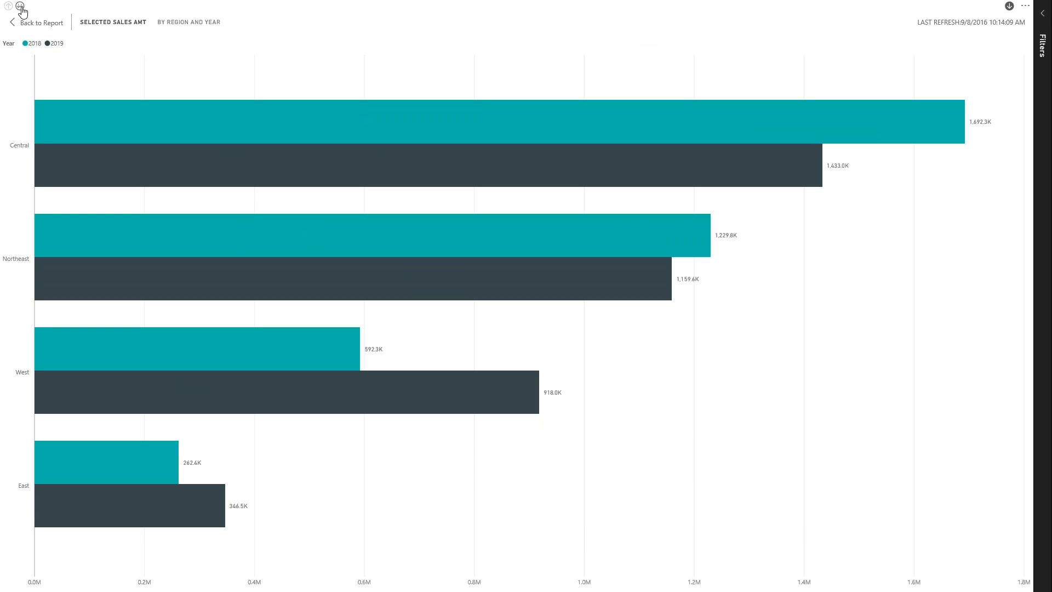
click(20, 7)
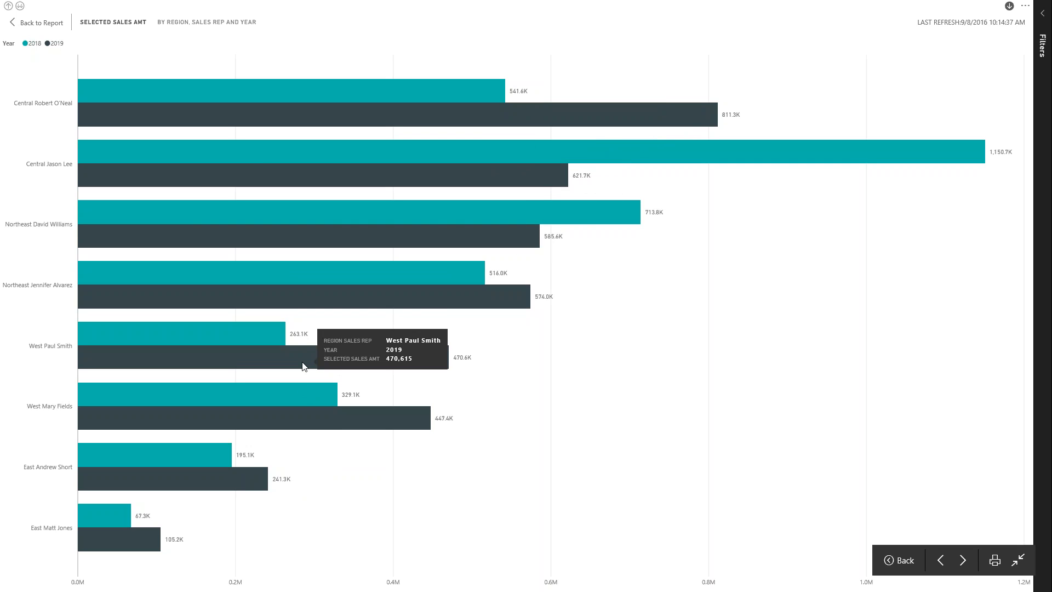
click(20, 5)
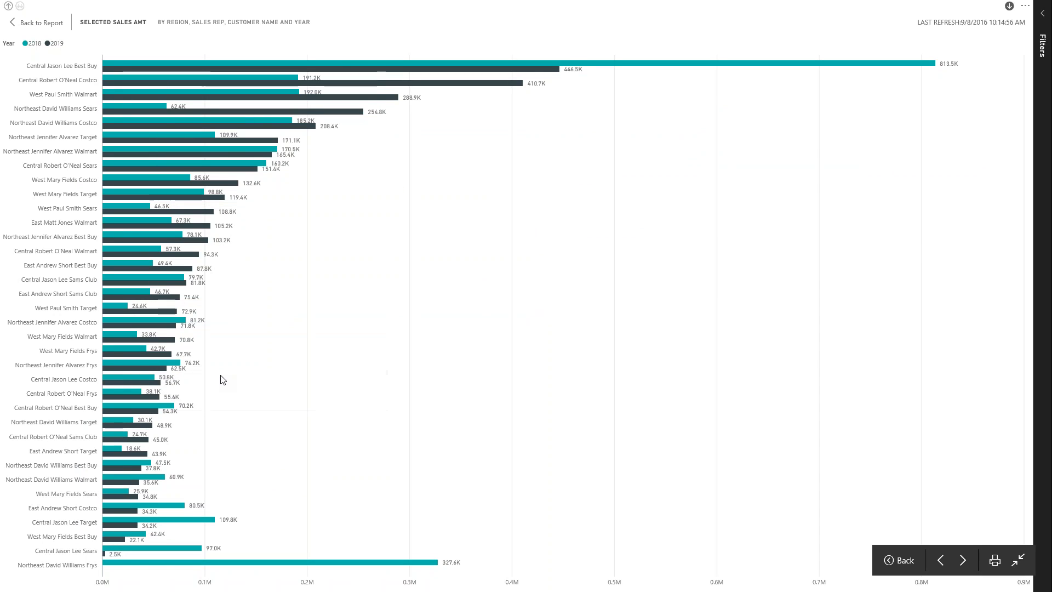
mouse_move(149, 80)
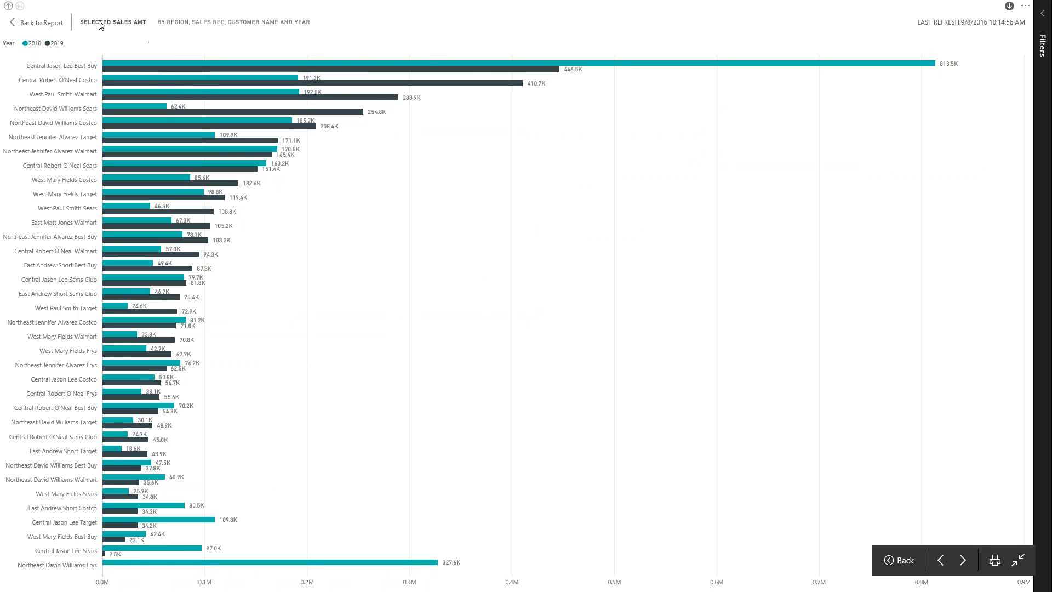
Collapse the focused chart back up to the region level and return to the Customer Sales report page.
click(8, 5)
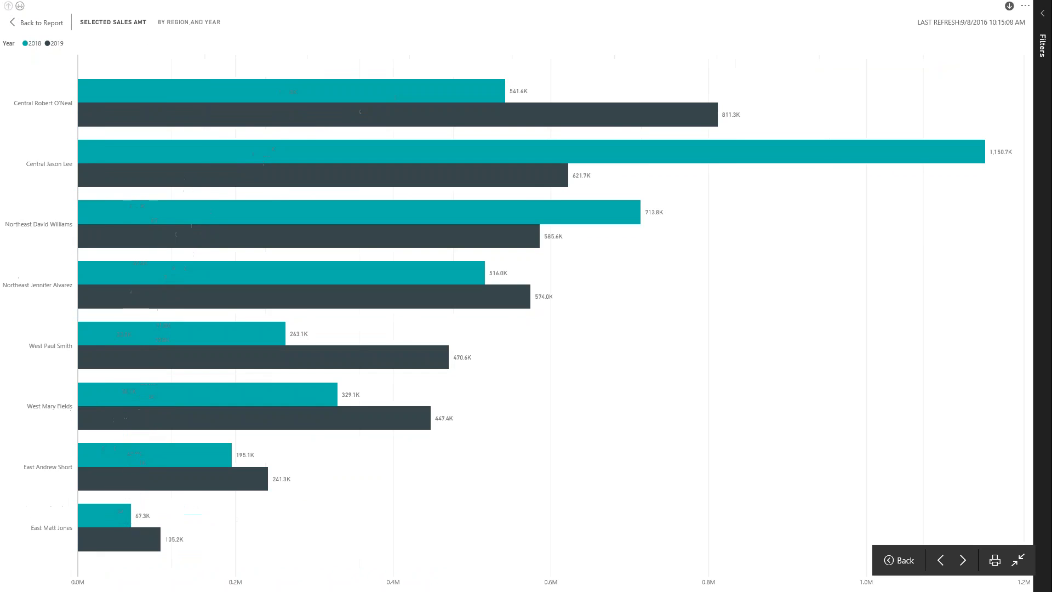
click(8, 5)
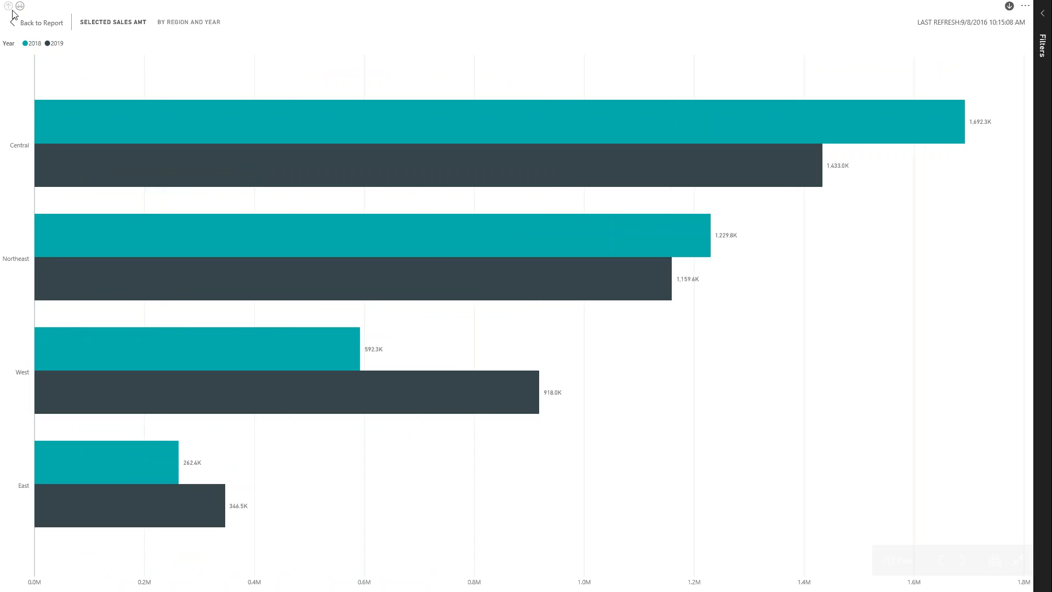
click(47, 24)
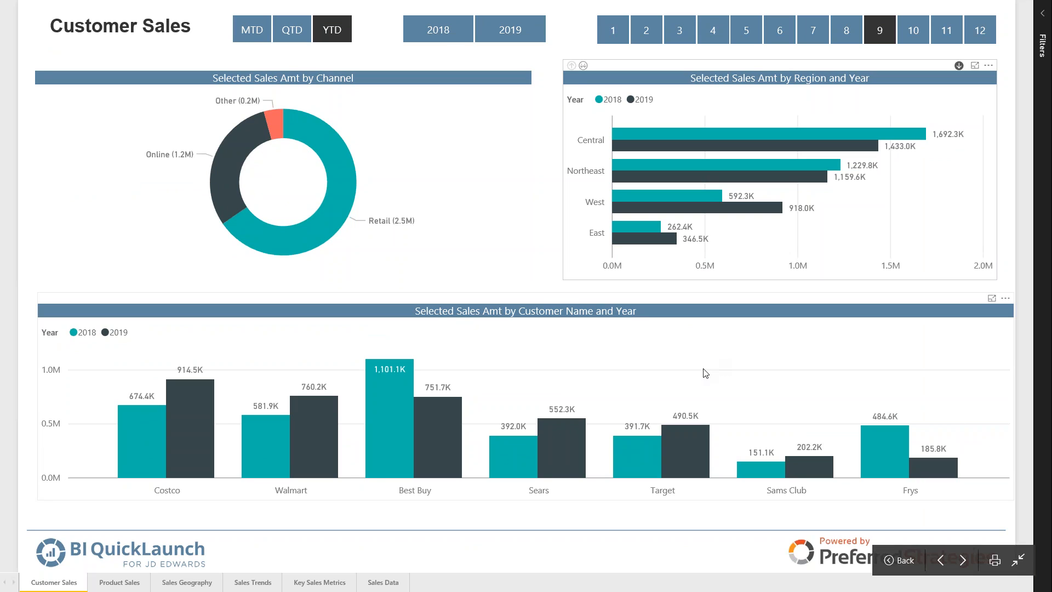
Go to the Product Sales page and drill down into TV & Video in the product group donut chart.
click(125, 583)
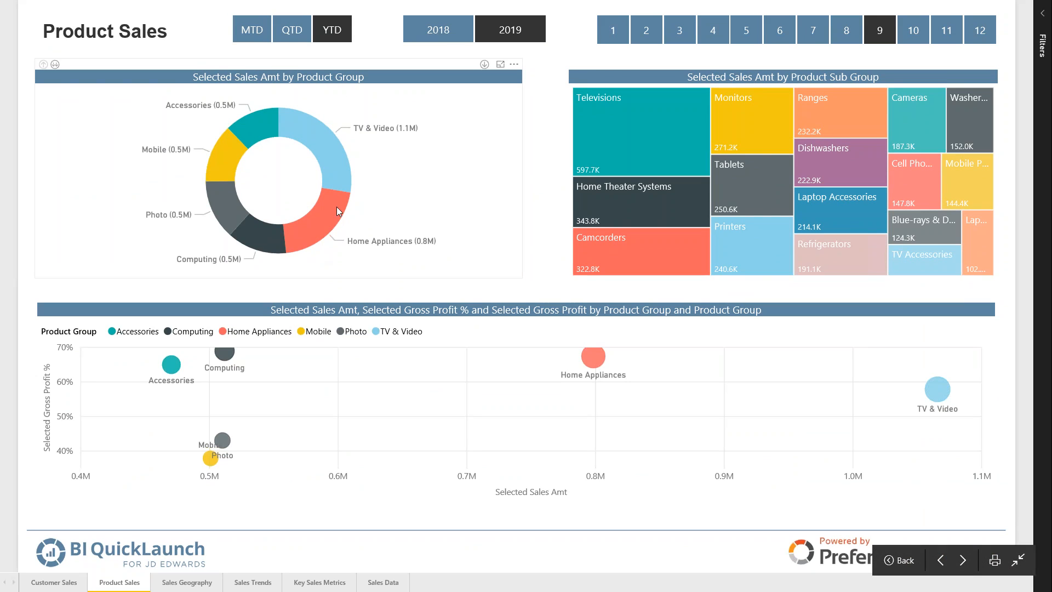
mouse_move(334, 158)
mouse_move(314, 138)
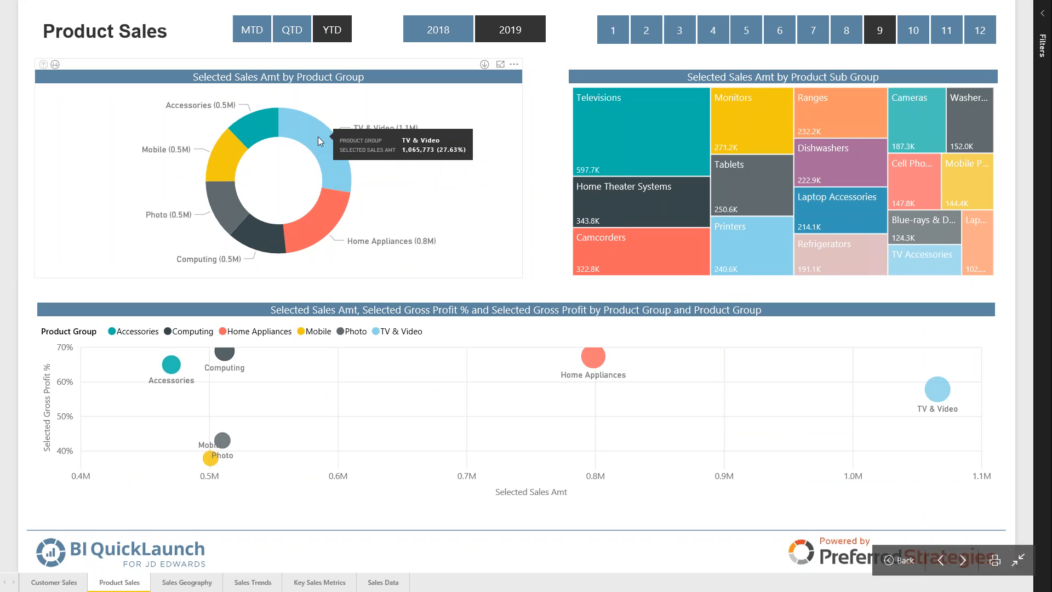
right_click(318, 137)
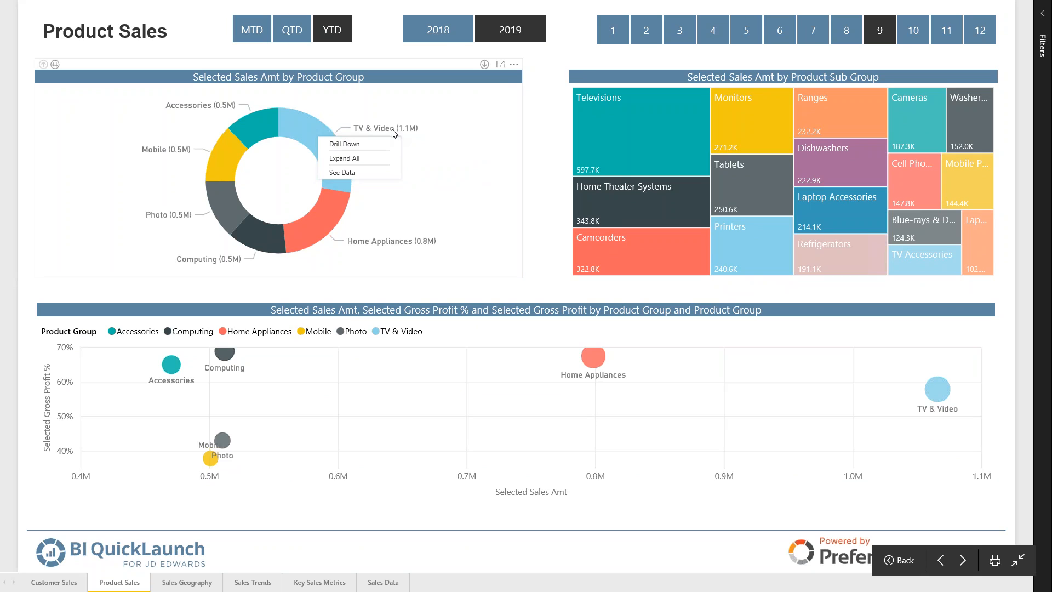
click(345, 145)
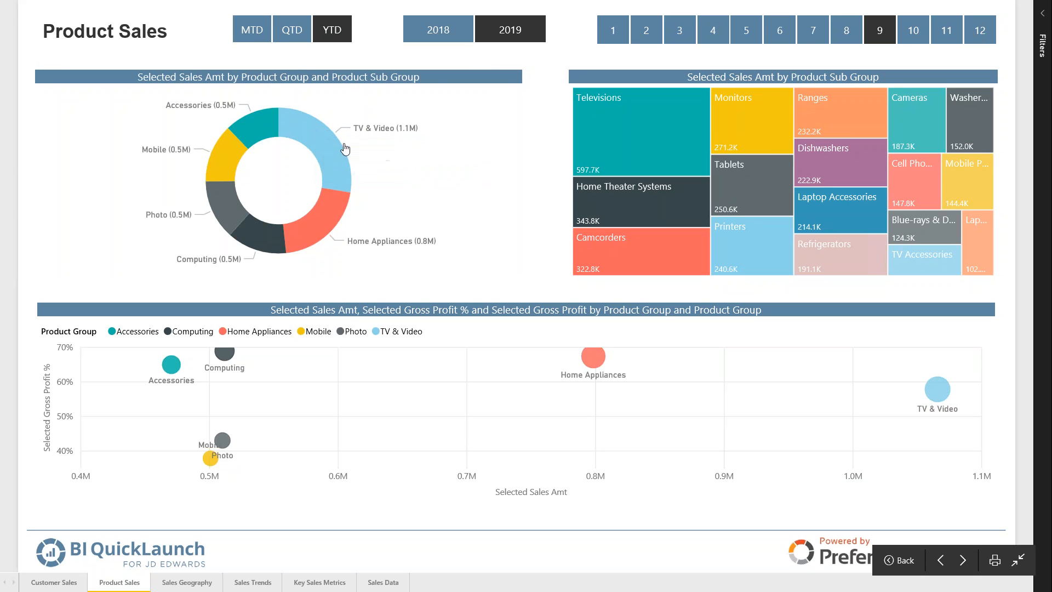
Drill the donut chart back up to the product group level.
right_click(325, 144)
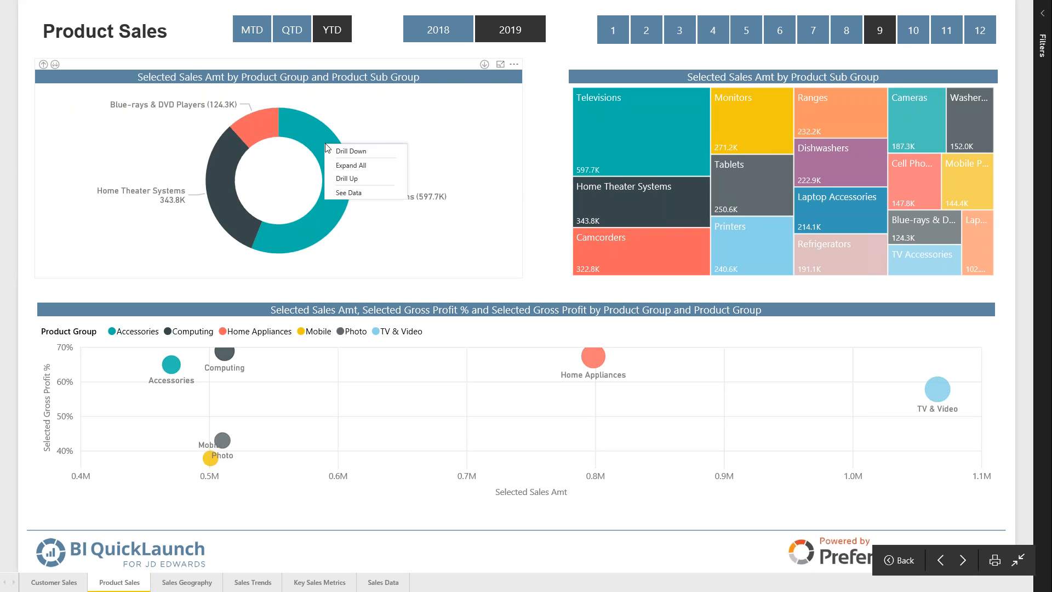
click(341, 179)
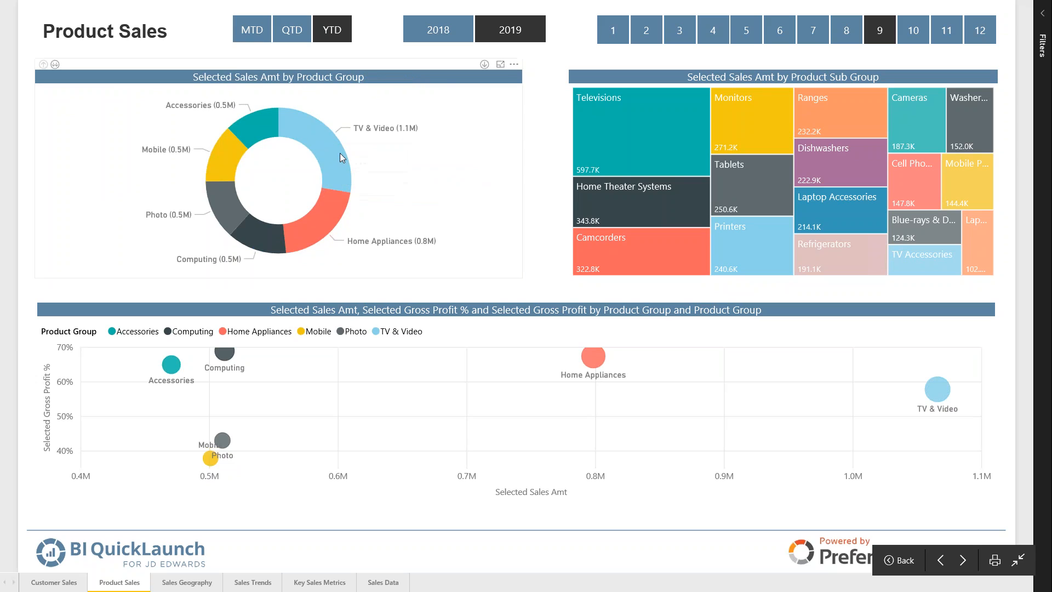
mouse_move(322, 168)
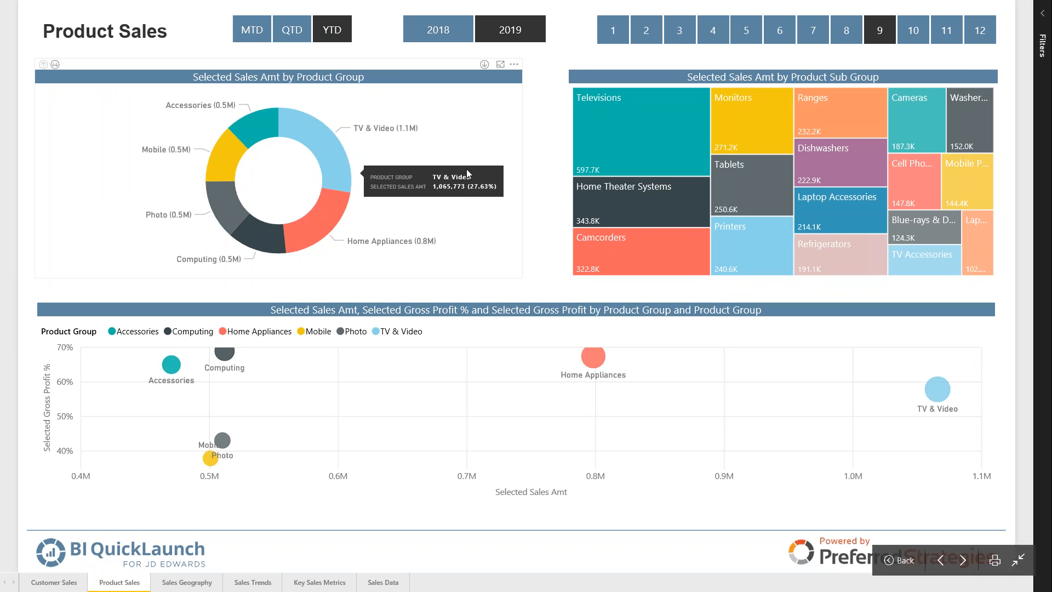
View the data behind the Product Sub Group treemap, starting from Televisions, and return to the report.
mouse_move(659, 122)
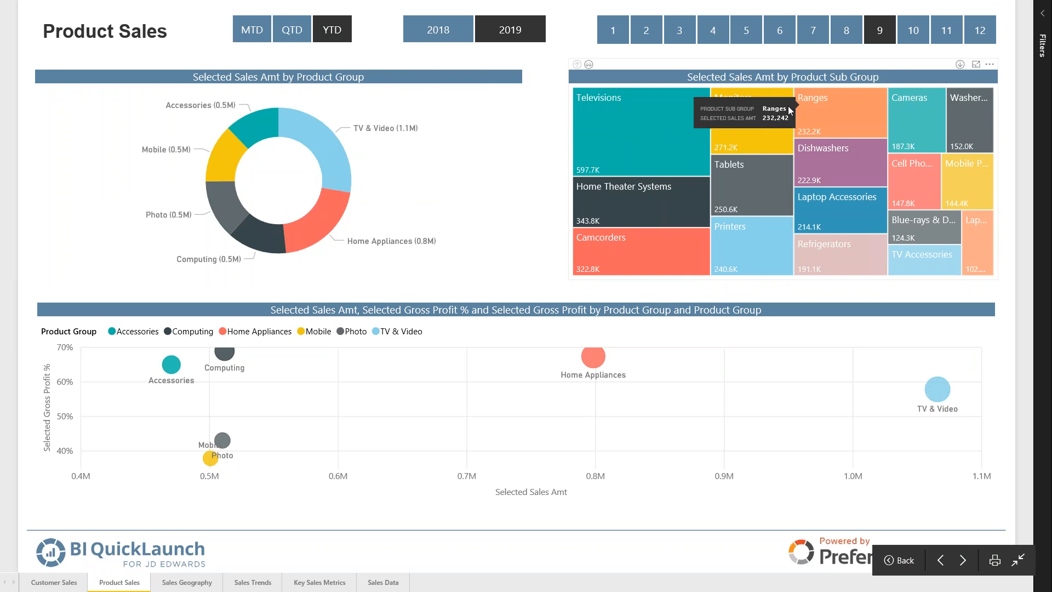
mouse_move(654, 206)
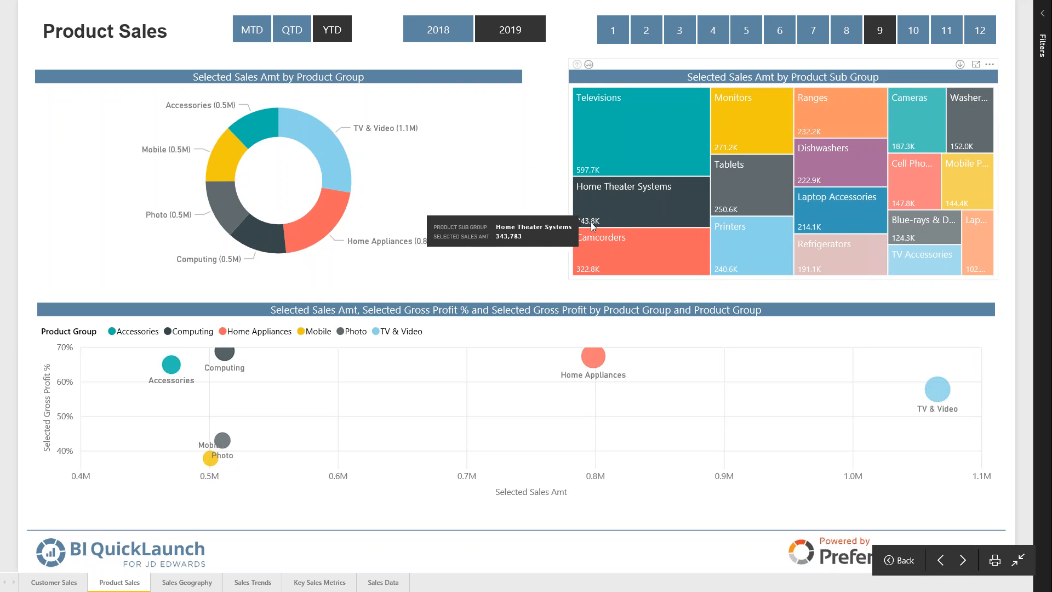
right_click(635, 131)
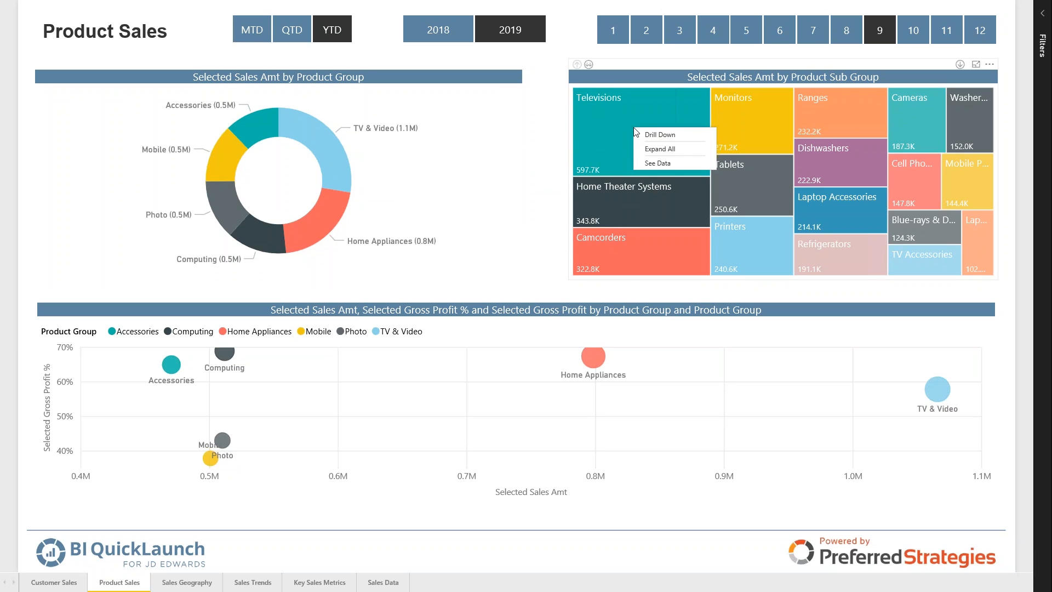
click(667, 167)
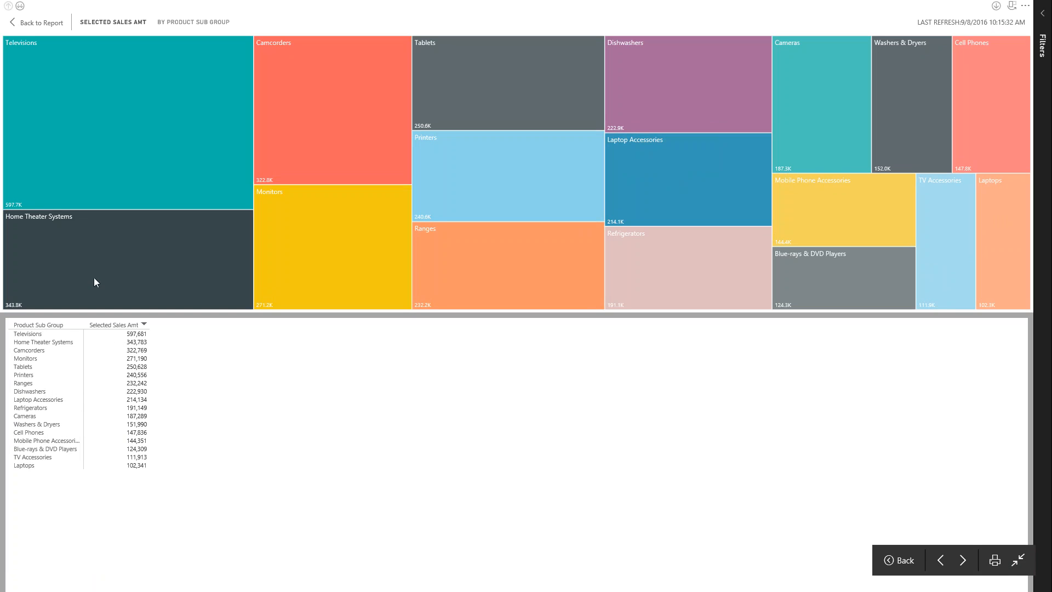
click(44, 22)
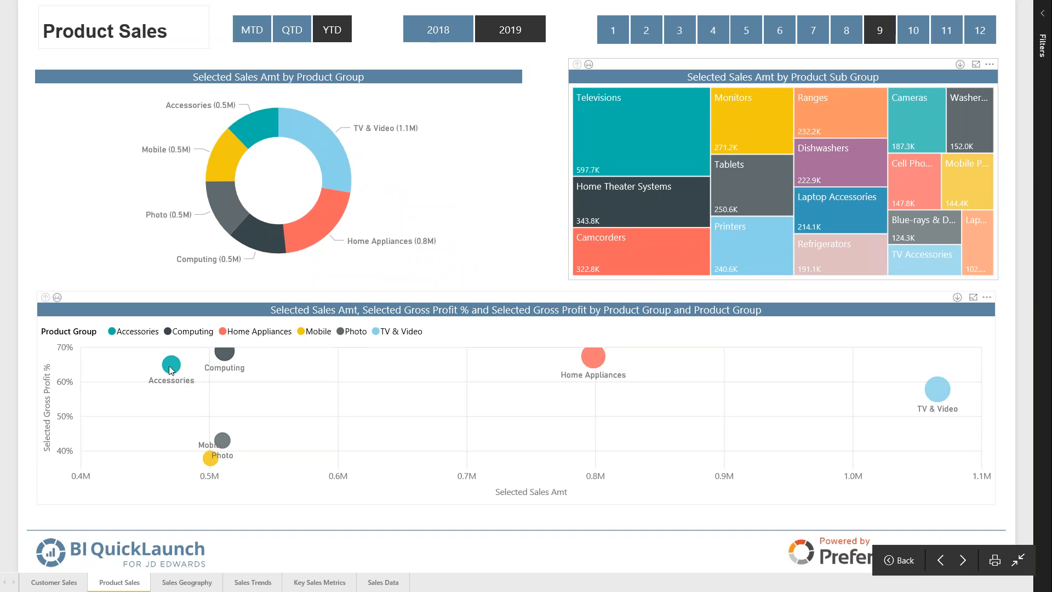
Export the data of the sales and gross profit bubble chart and open the resulting CSV file in Excel.
mouse_move(188, 375)
mouse_move(225, 359)
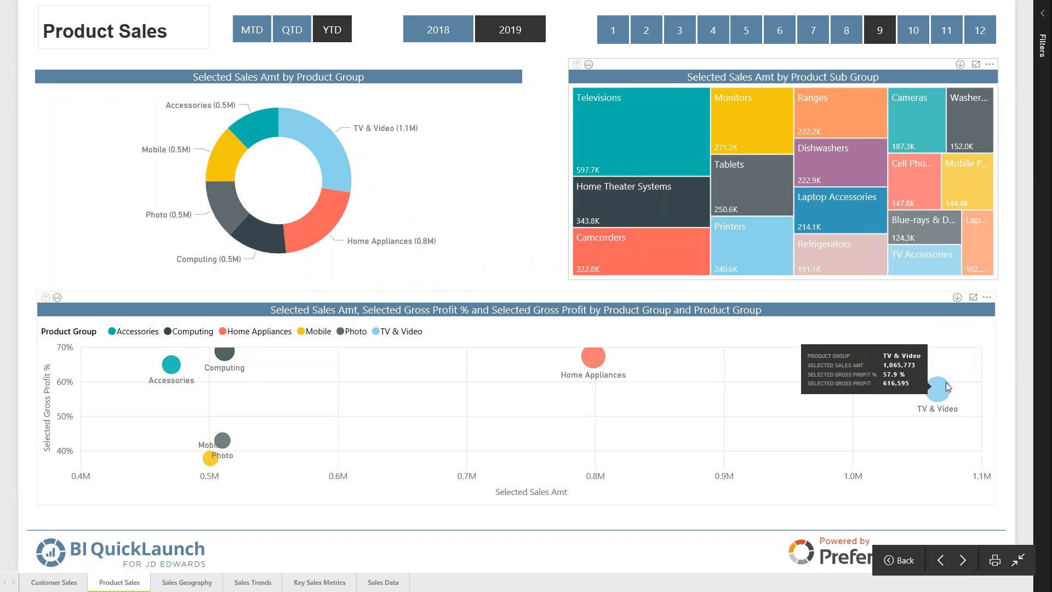
click(988, 299)
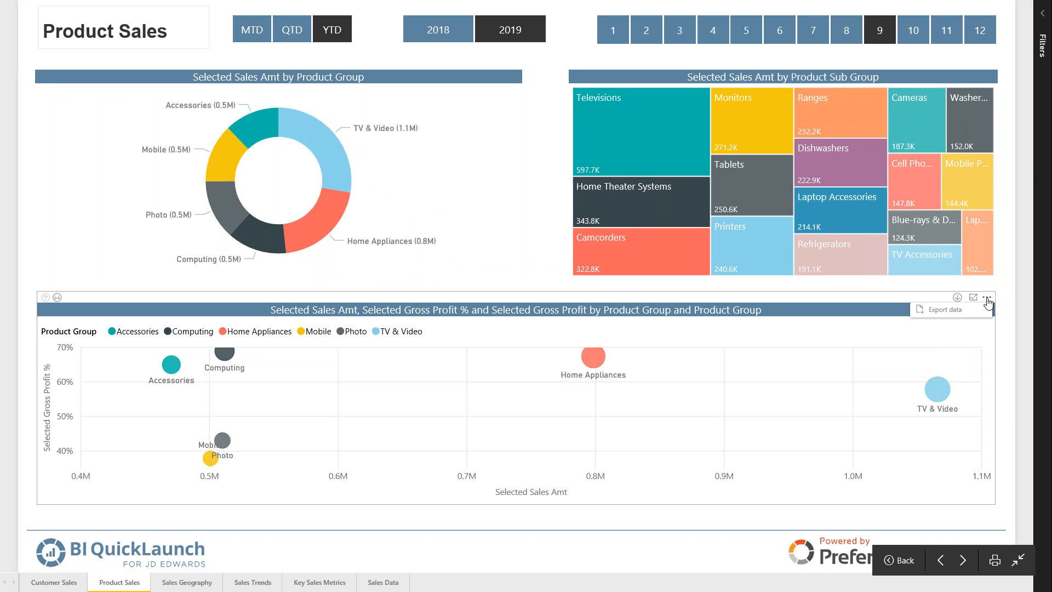
click(947, 312)
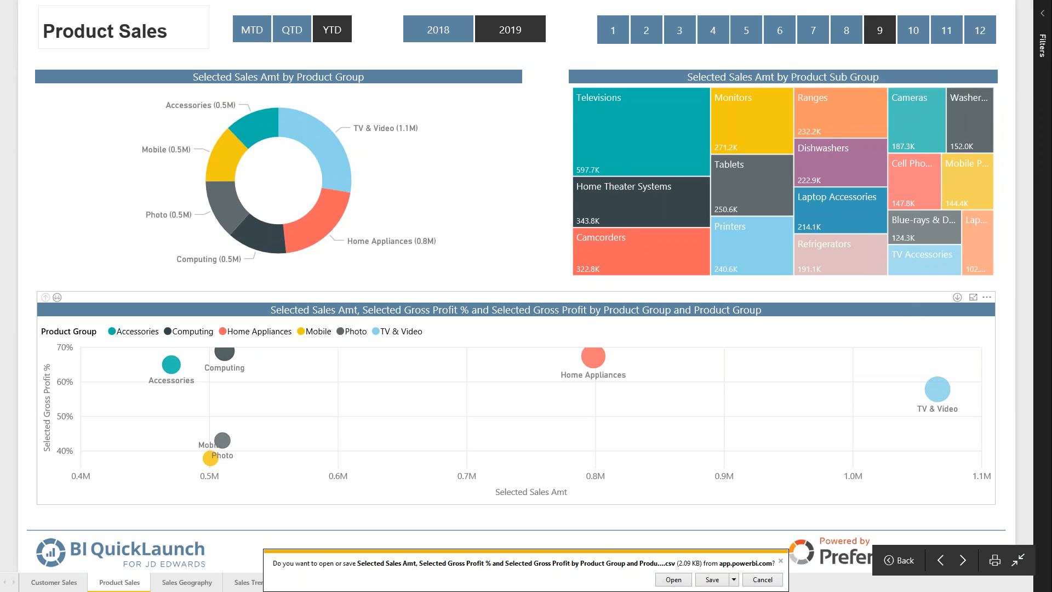
click(674, 579)
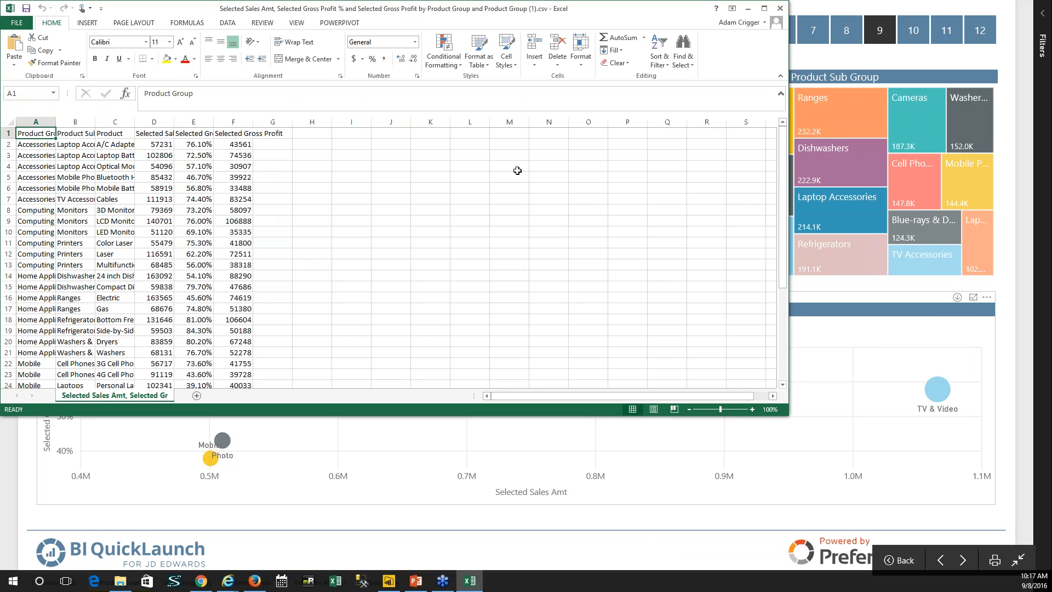
Auto-fit the width of all columns in the exported sheet and look through its product rows.
click(10, 122)
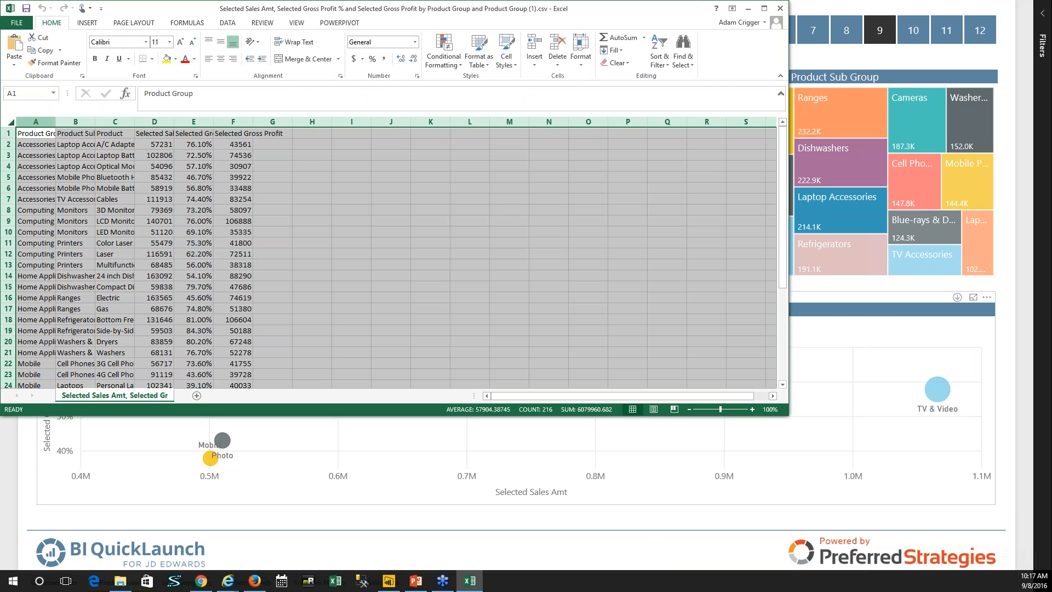
double_click(55, 123)
scroll(481, 233, down, 3)
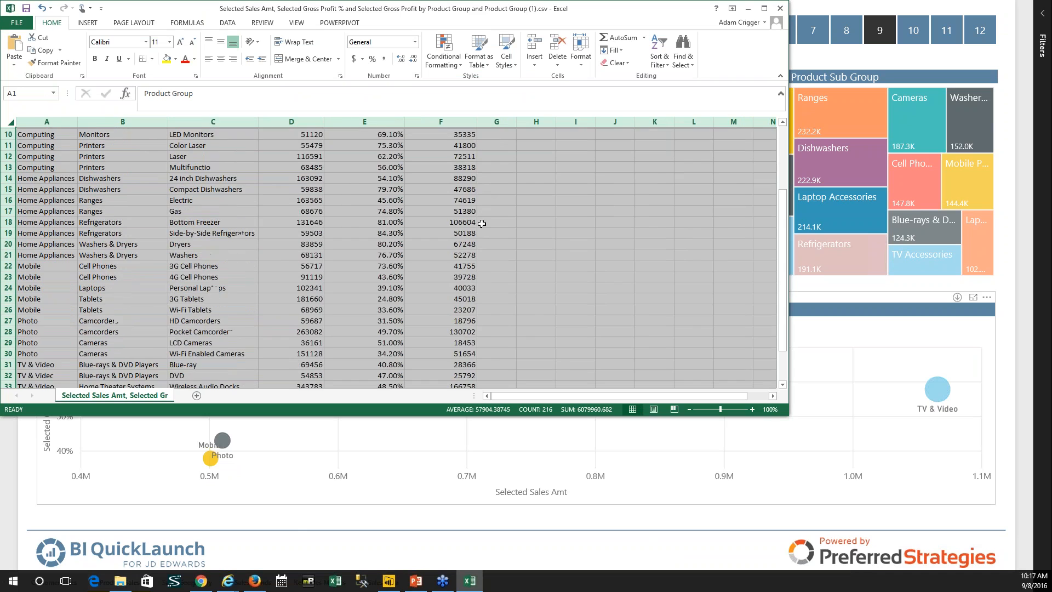
scroll(481, 233, up, 3)
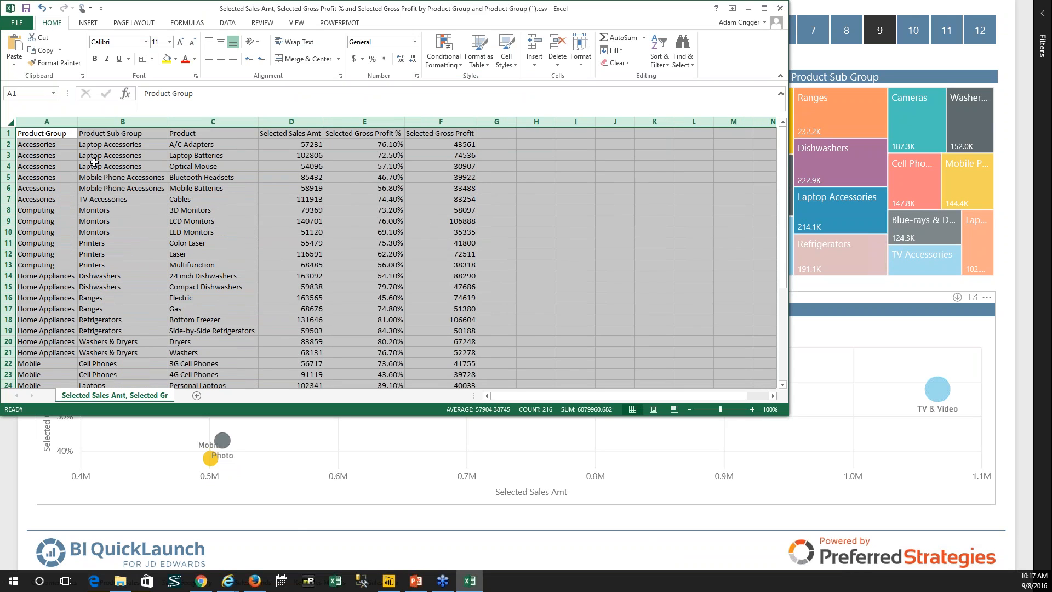
Close the exported CSV workbook and go to the Sales Geography page of the Power BI report.
click(781, 9)
click(535, 311)
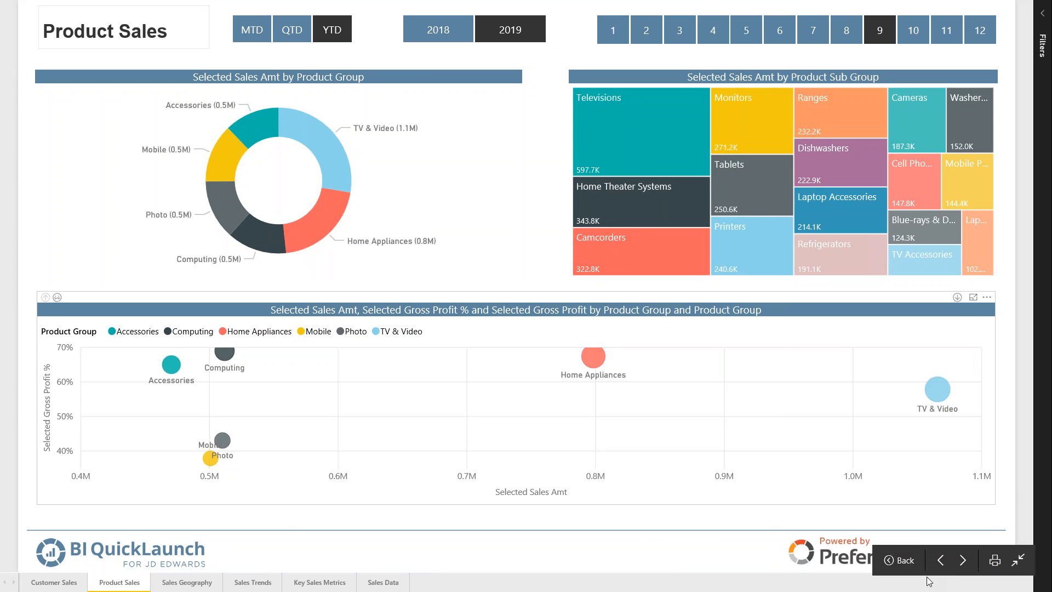
click(963, 560)
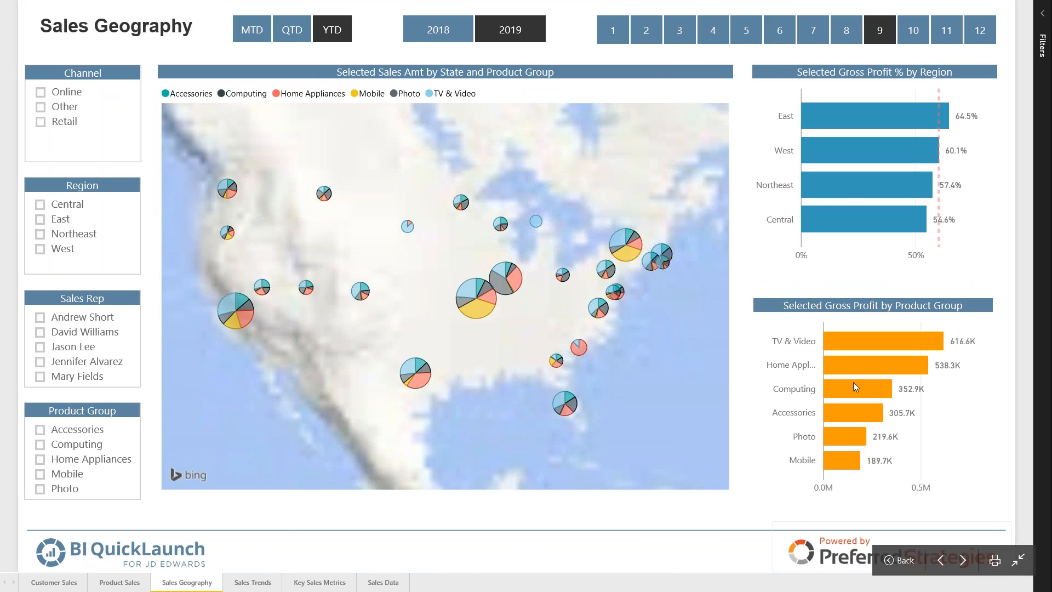
Check the YTD and period 9 selections on the Product Sales page against the Sales Geography page.
click(330, 21)
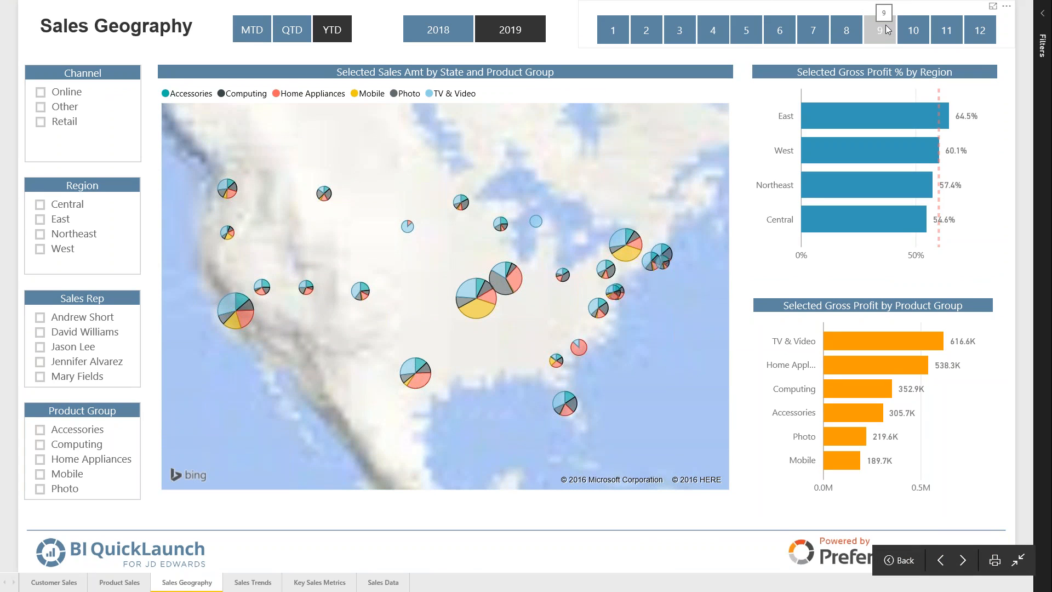
click(886, 28)
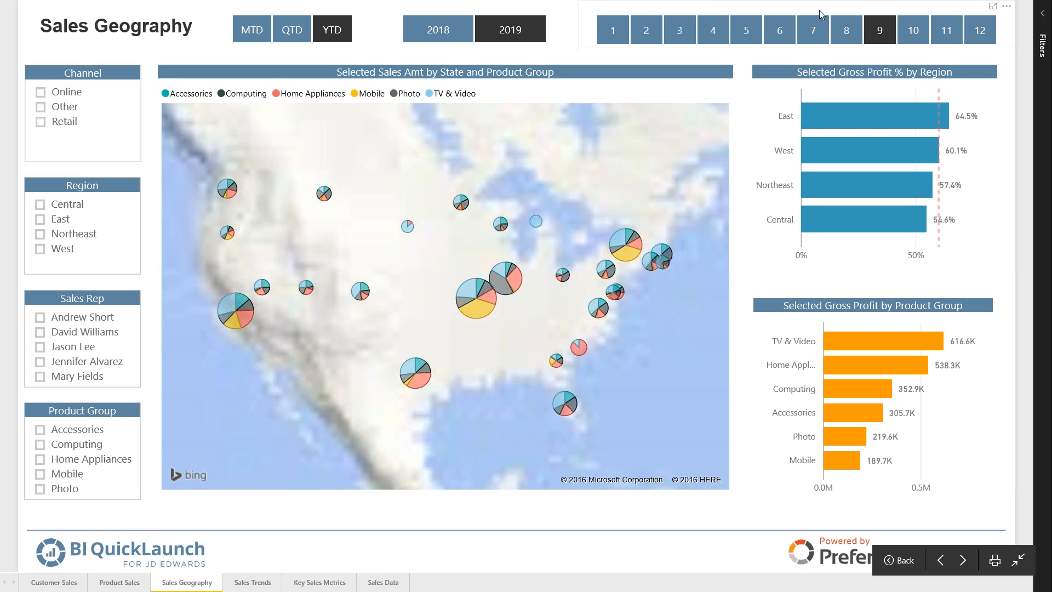
click(119, 583)
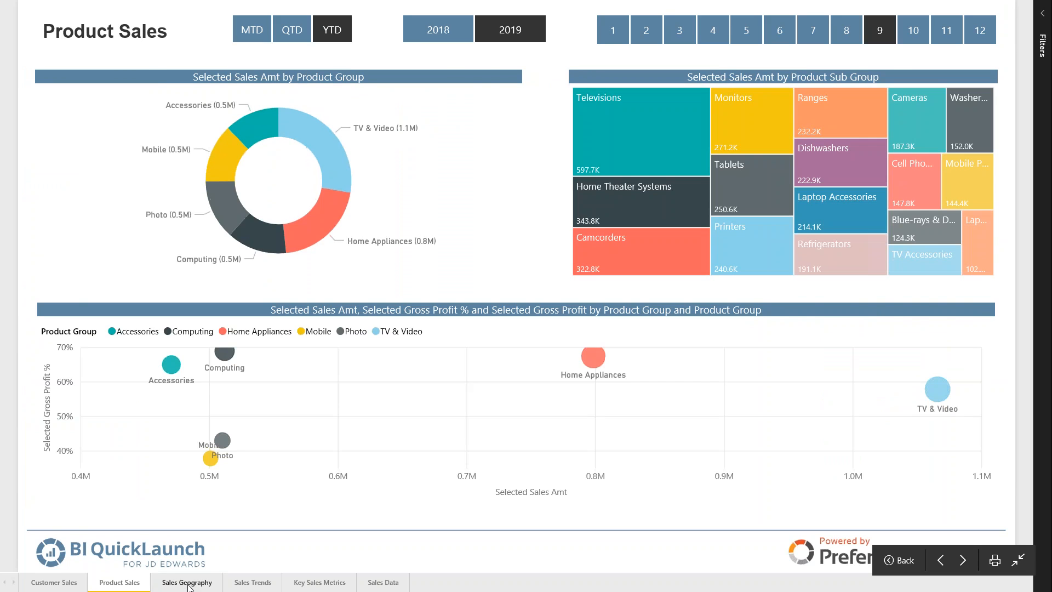
click(186, 583)
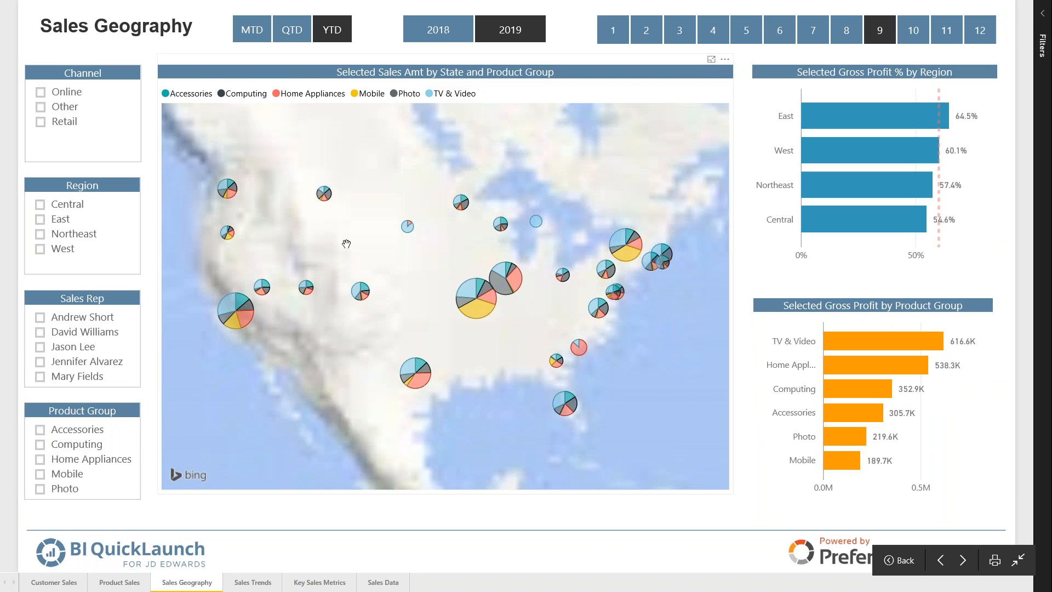
Examine the state sales map across the United States, including Missouri's TV & Video sales amount.
double_click(303, 216)
scroll(479, 283, down, 3)
drag(479, 283, 320, 203)
scroll(433, 203, up, 3)
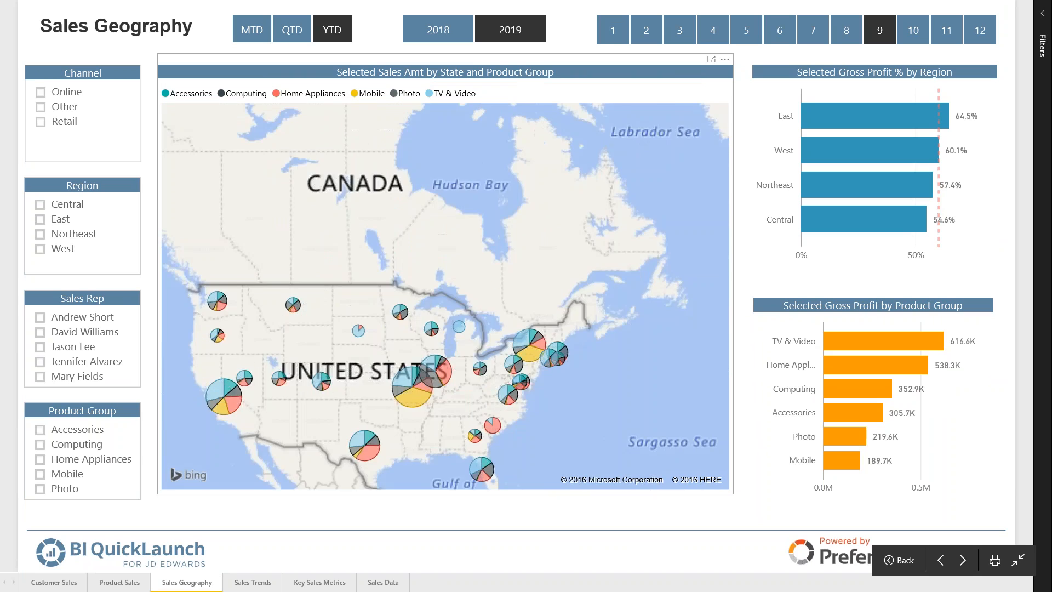
scroll(433, 203, down, 2)
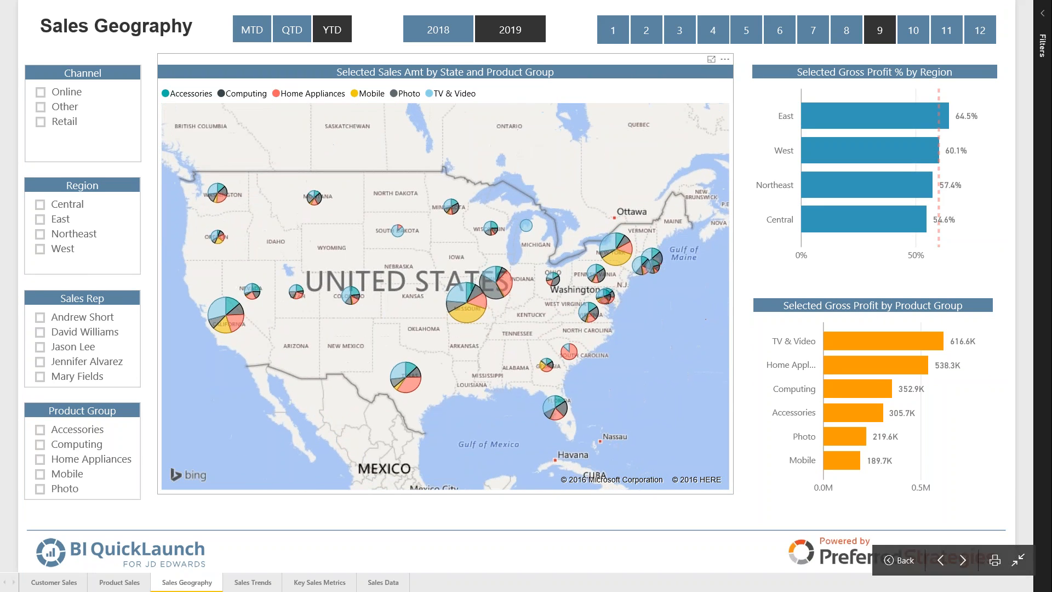
mouse_move(830, 199)
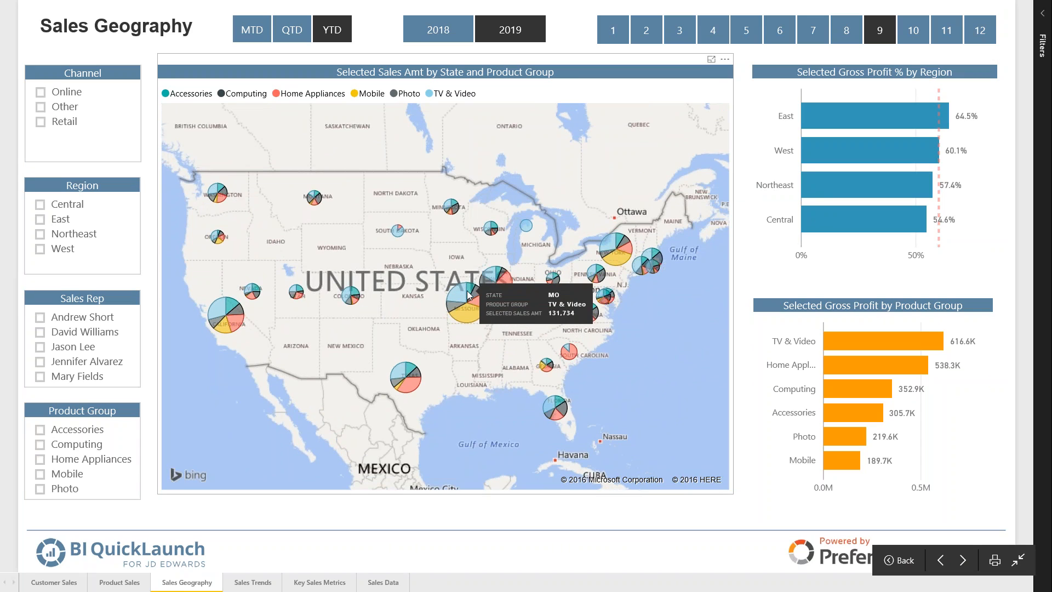
mouse_move(483, 298)
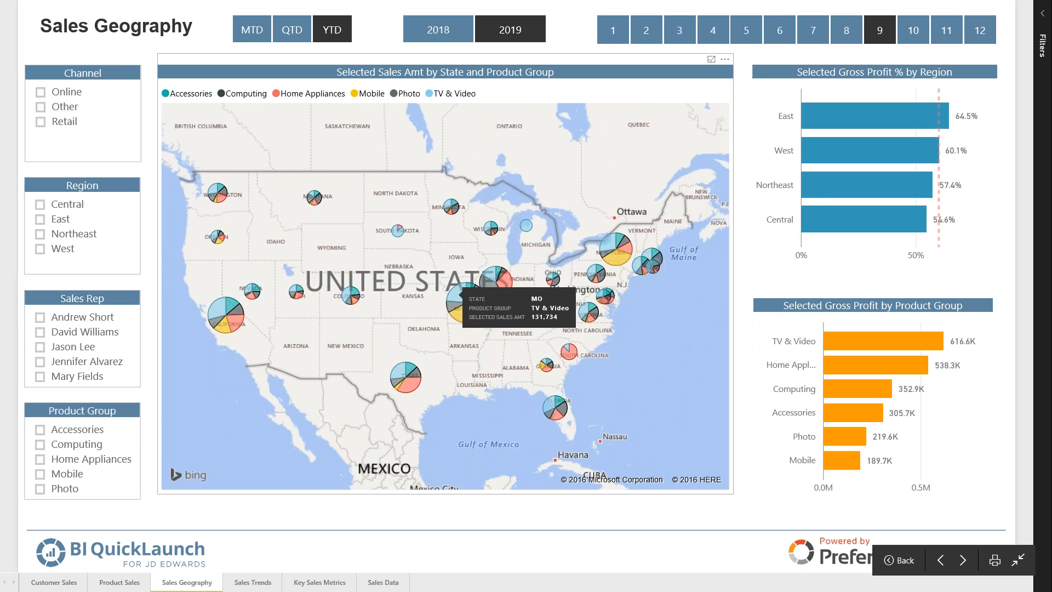
Filter the Sales Geography page to the Retail channel and the Northeast region, and clear both filters after viewing the map.
click(40, 122)
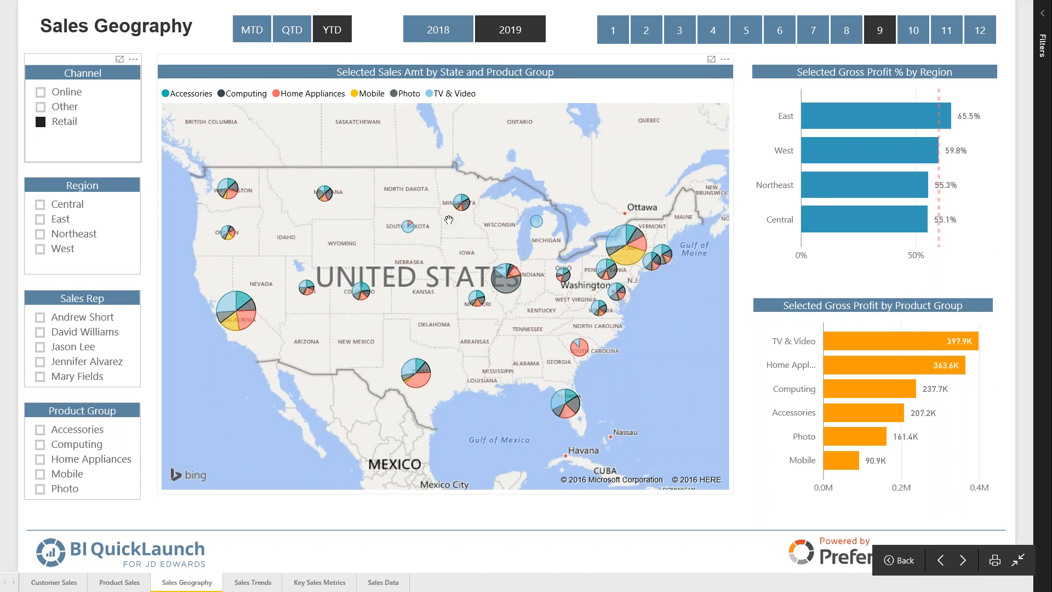
mouse_move(611, 266)
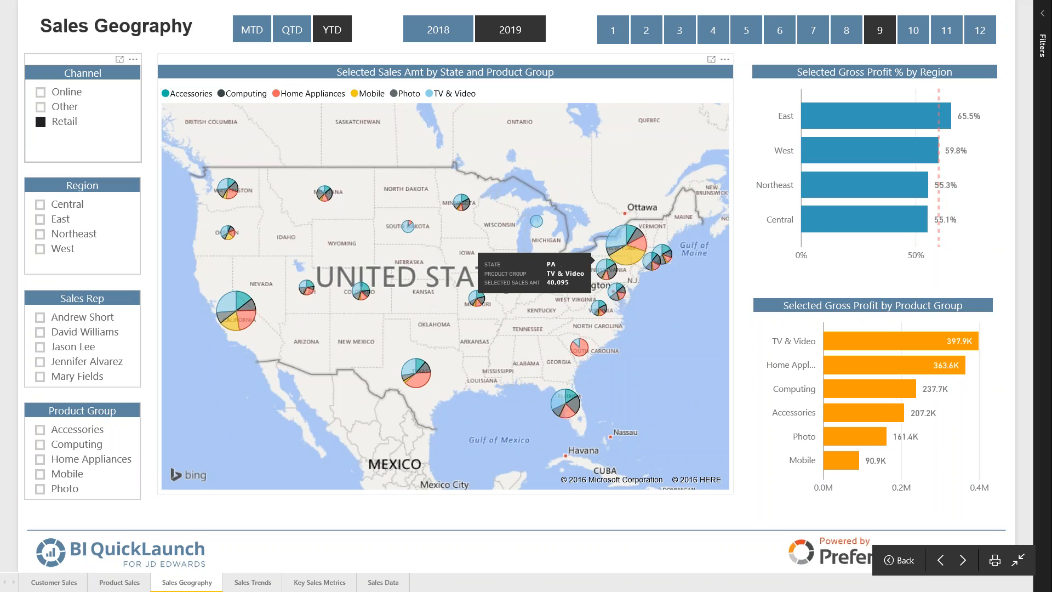
click(41, 234)
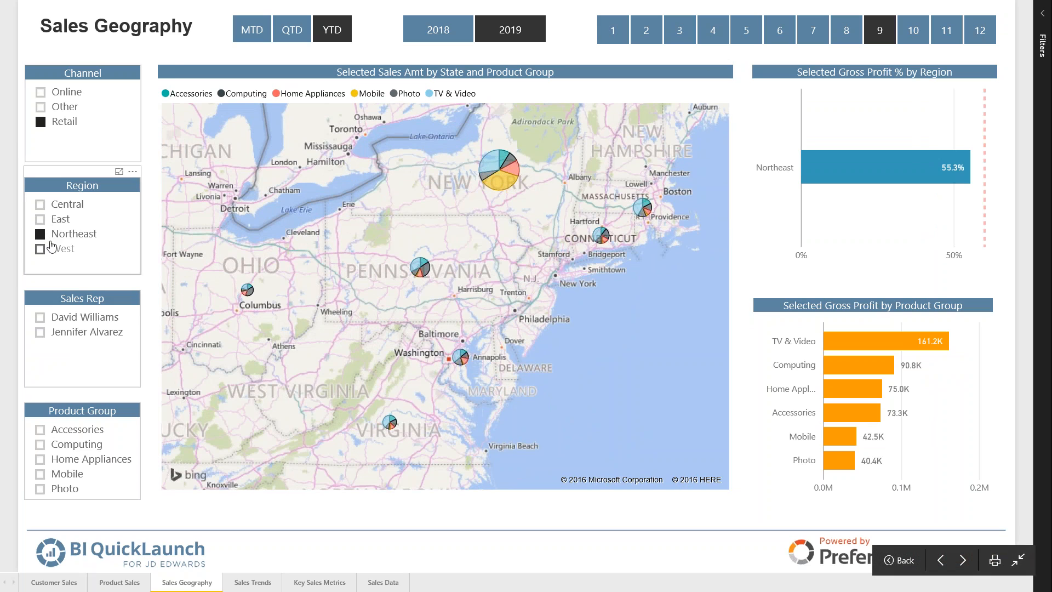
click(41, 235)
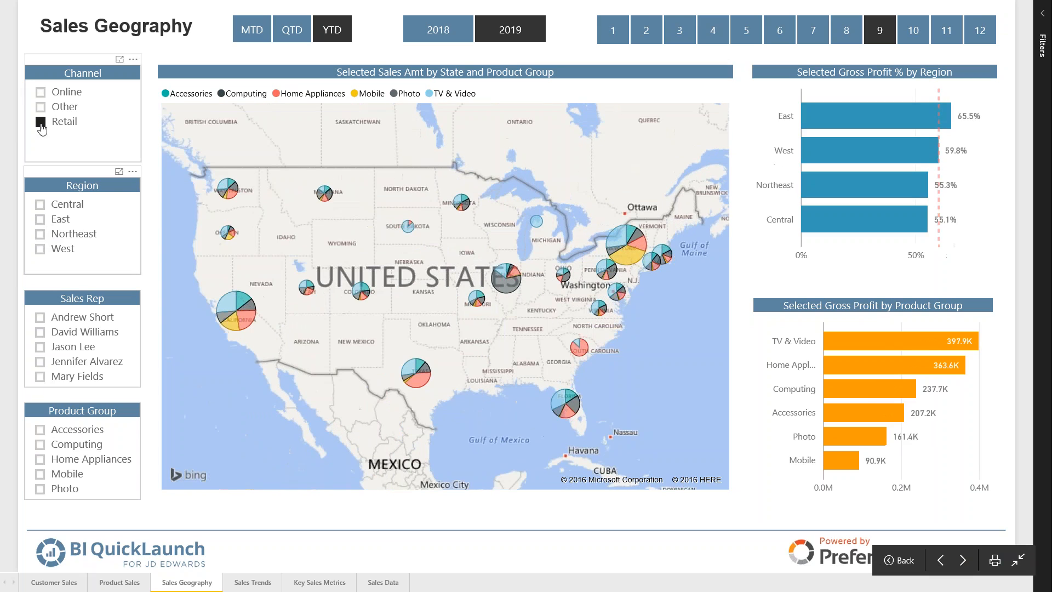
click(41, 122)
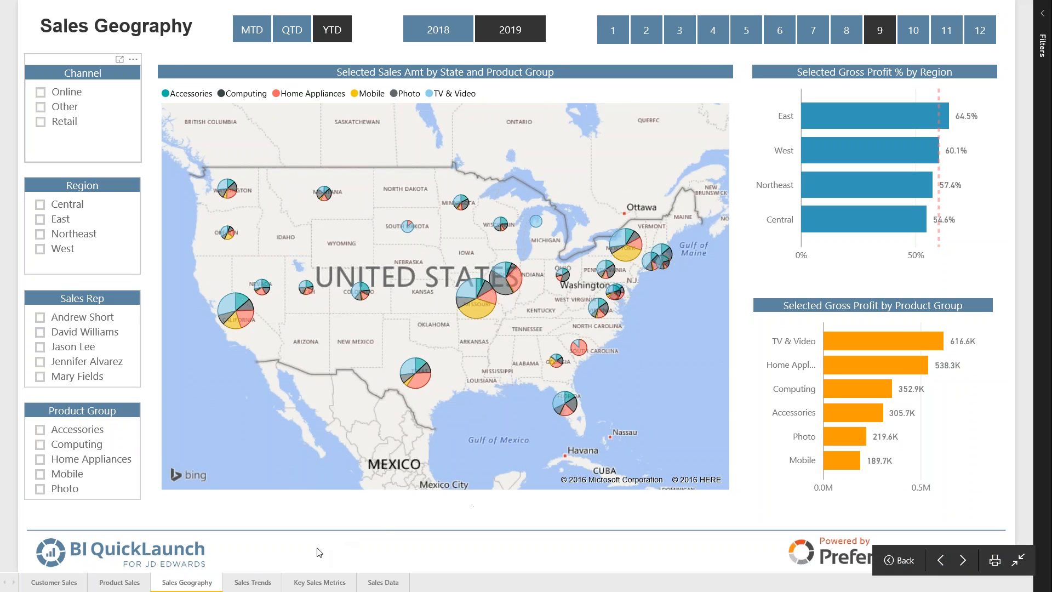
Compare the MTD, QTD and YTD views on the Sales Trends page, ending on YTD.
click(254, 586)
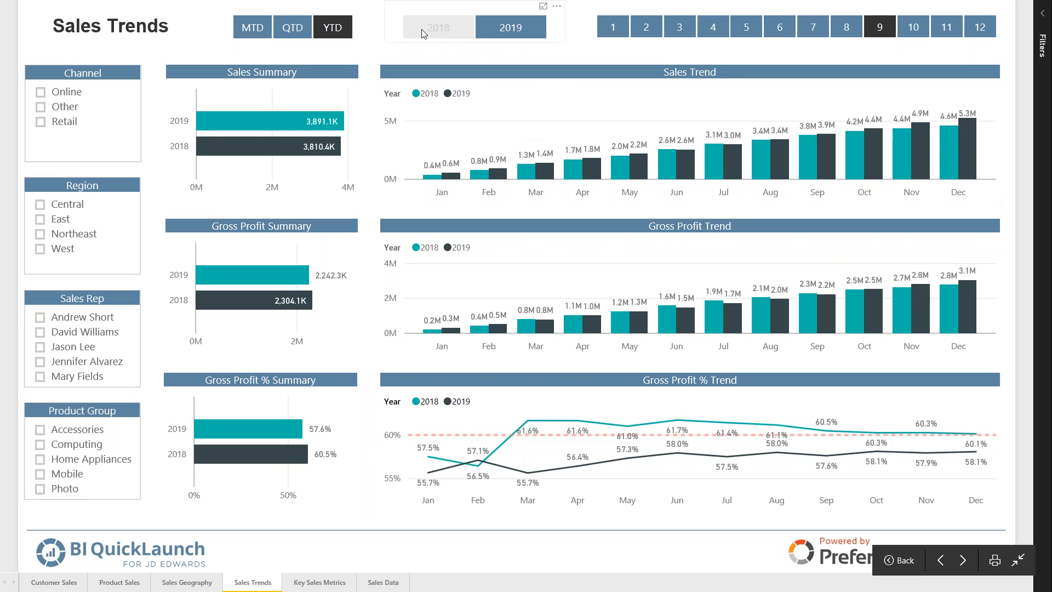
click(258, 28)
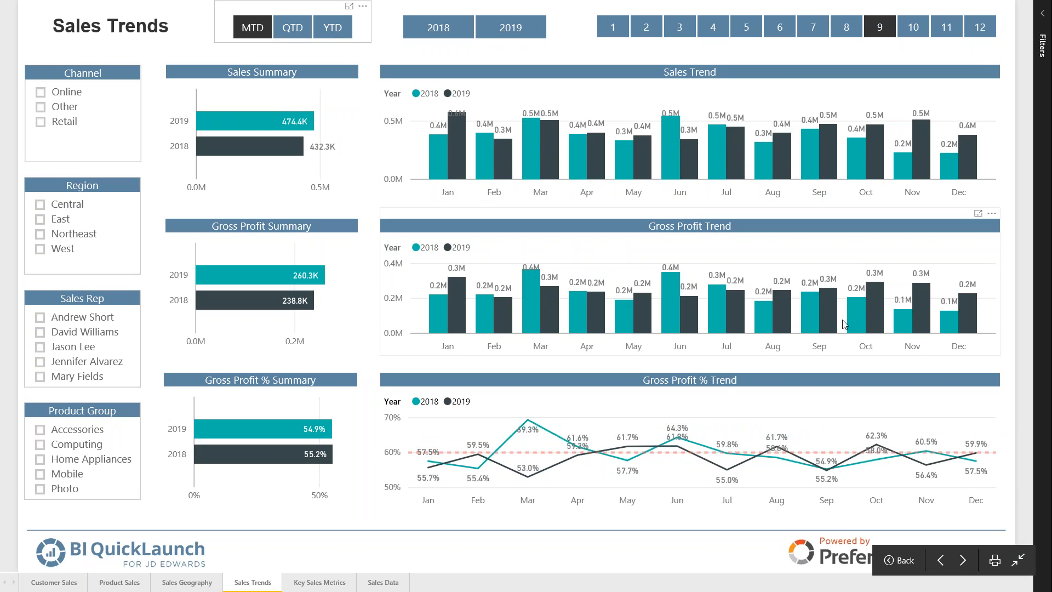
click(292, 28)
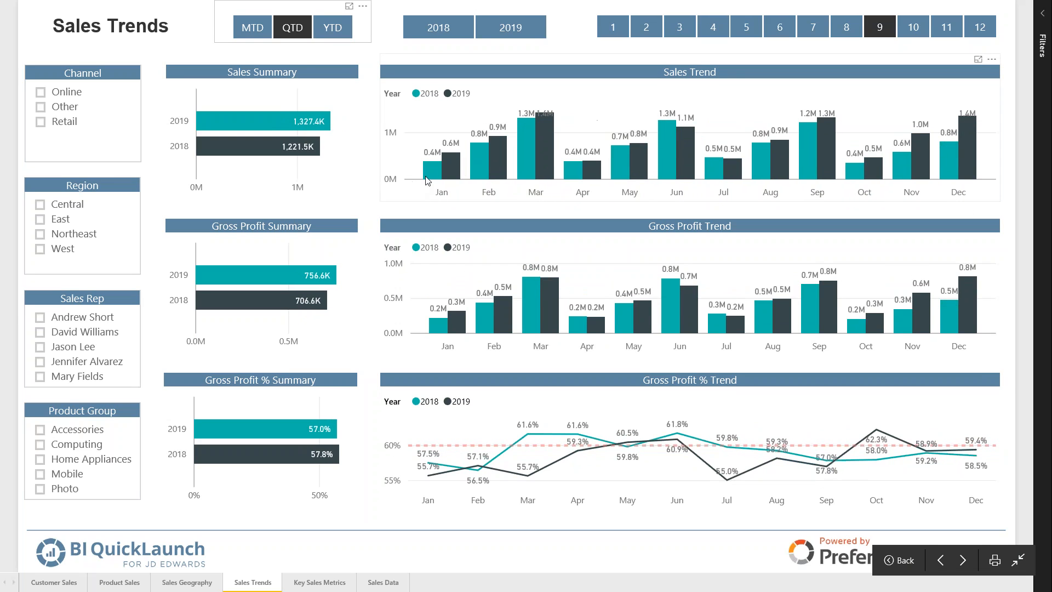
mouse_move(529, 148)
click(337, 25)
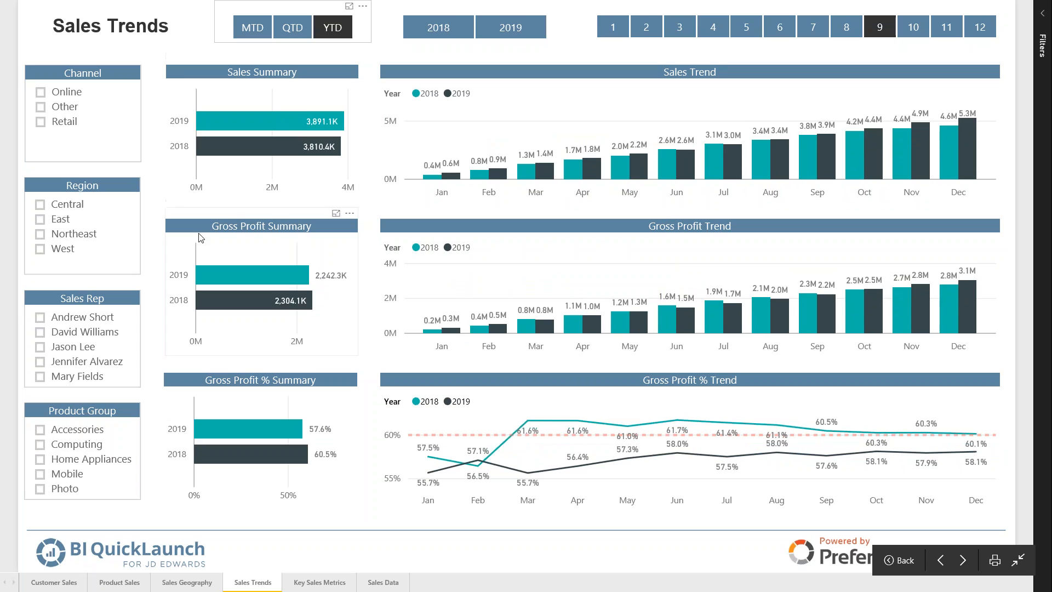
Filter the Sales Trends page to the third listed sales rep and examine the gross profit trend.
click(40, 348)
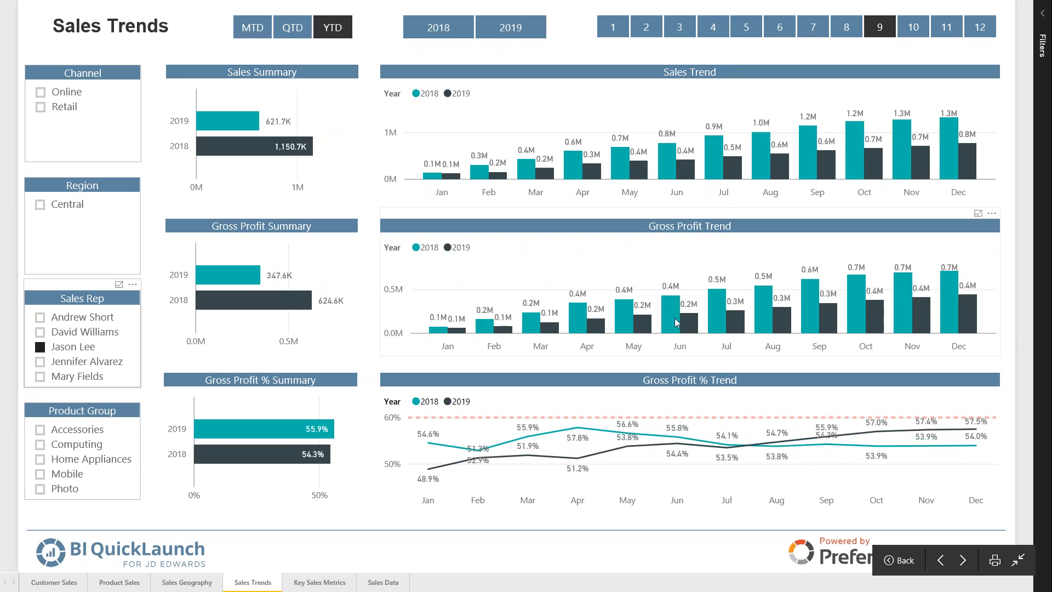
mouse_move(958, 307)
Filter the Key Sales Metrics page to the Central region, Computing product group and Retail channel.
click(319, 584)
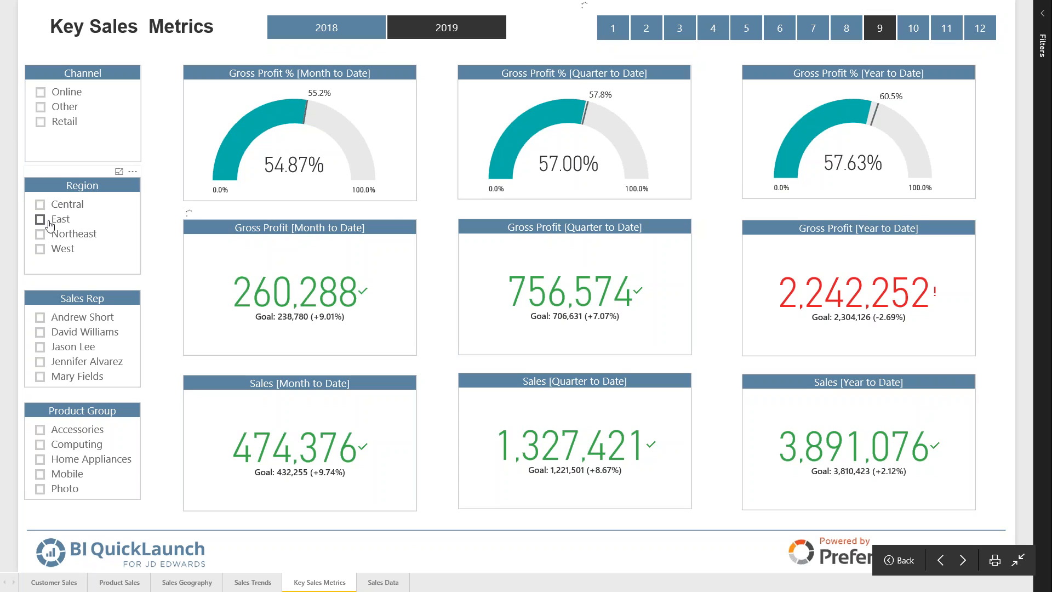
click(41, 206)
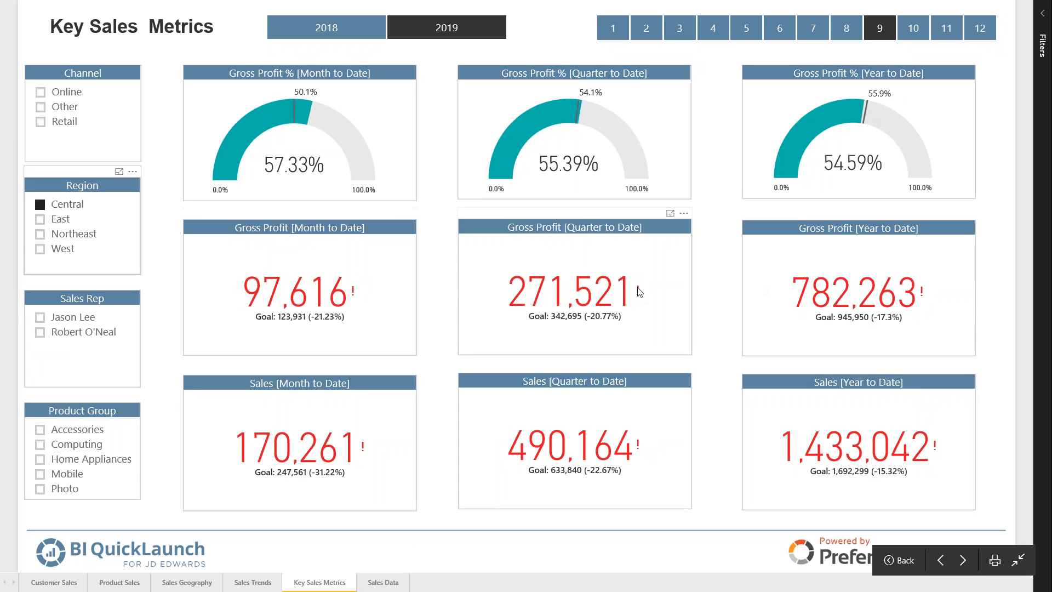
click(41, 445)
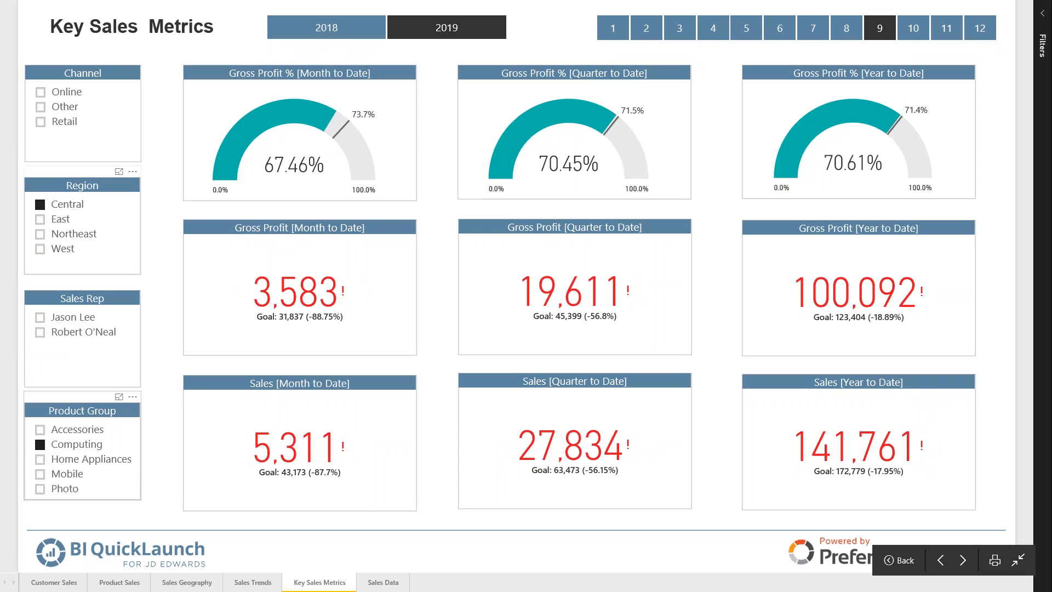
click(40, 122)
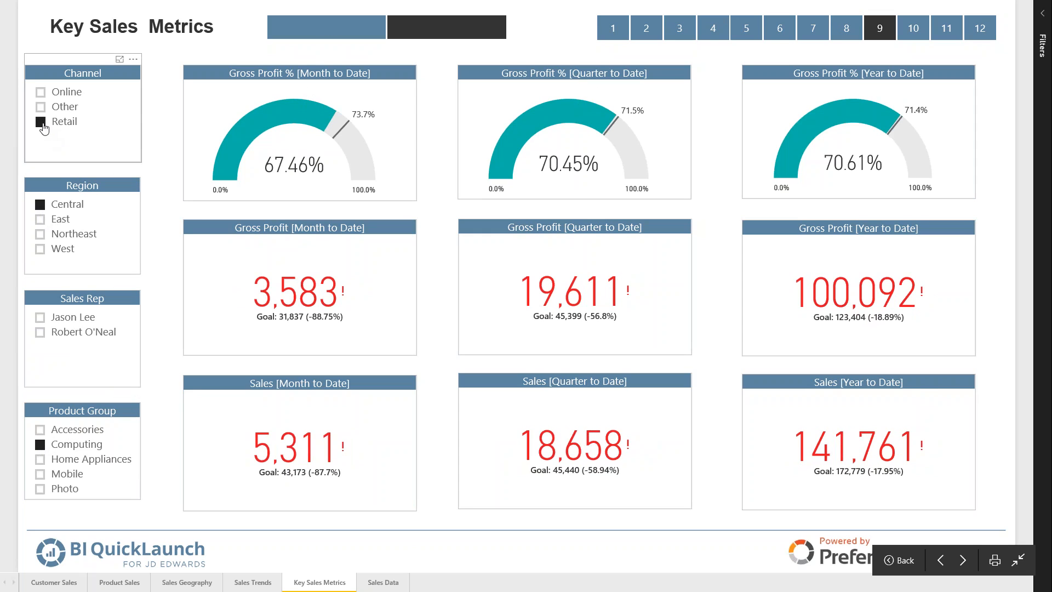
Clear the Central, Retail and Computing filters from the Key Sales Metrics page, reviewing the metrics after each removal.
click(40, 205)
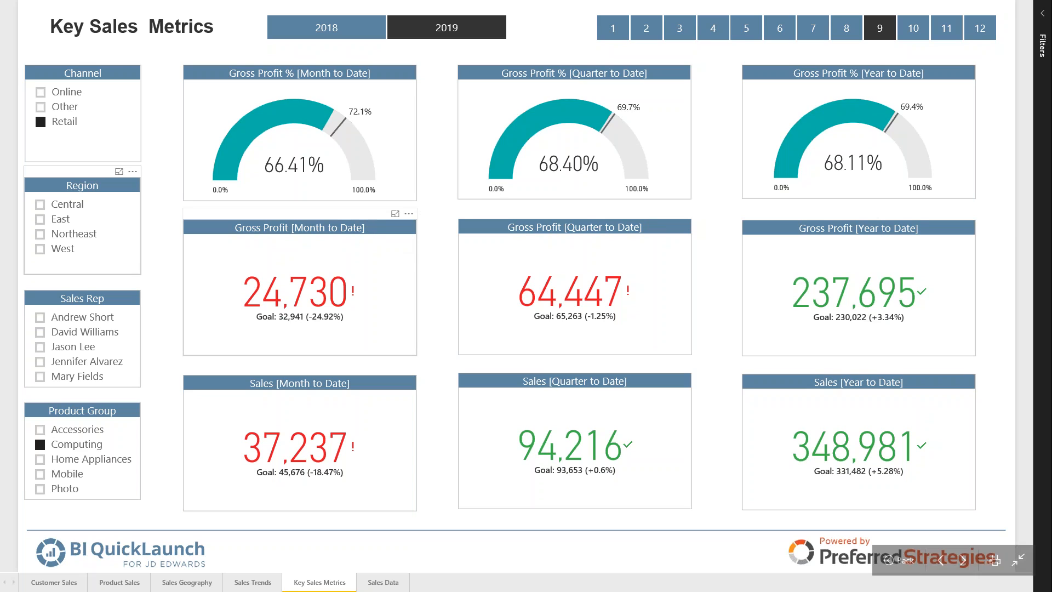
click(41, 121)
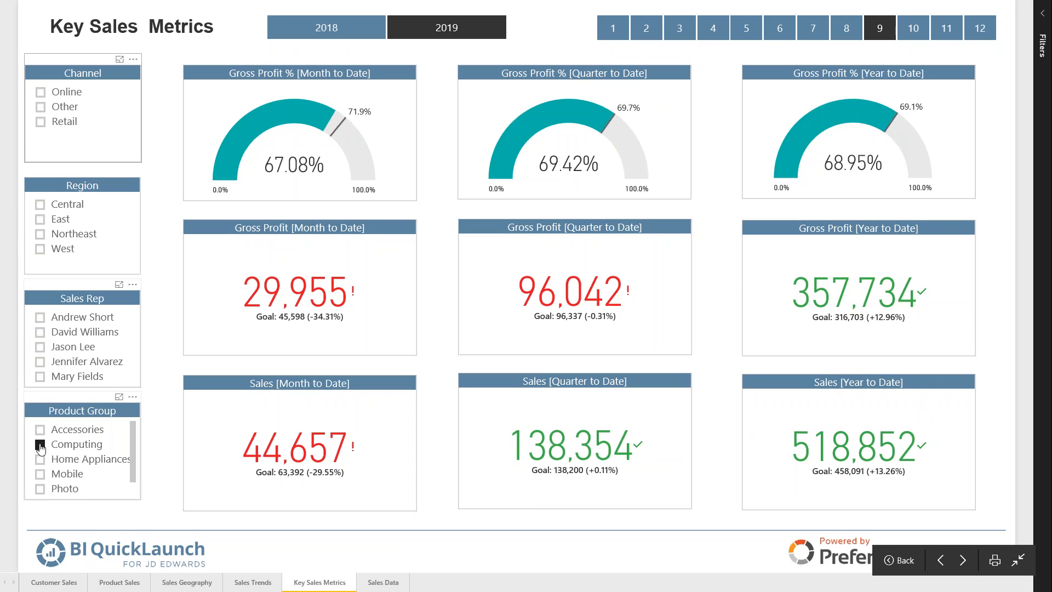
click(40, 444)
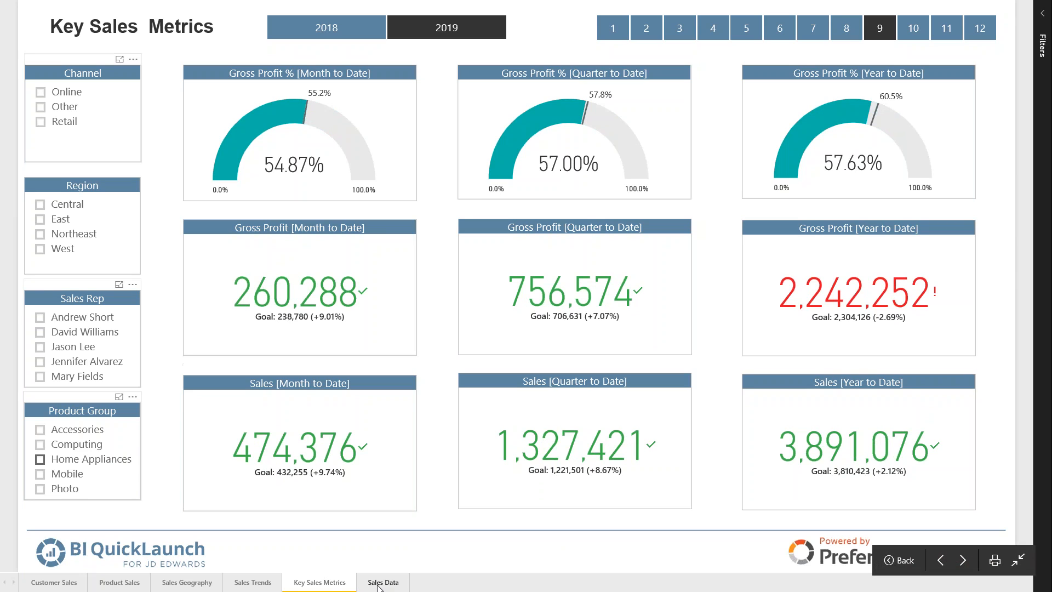
Review the Sales Data page, exit full-screen mode and open the report for editing.
click(399, 582)
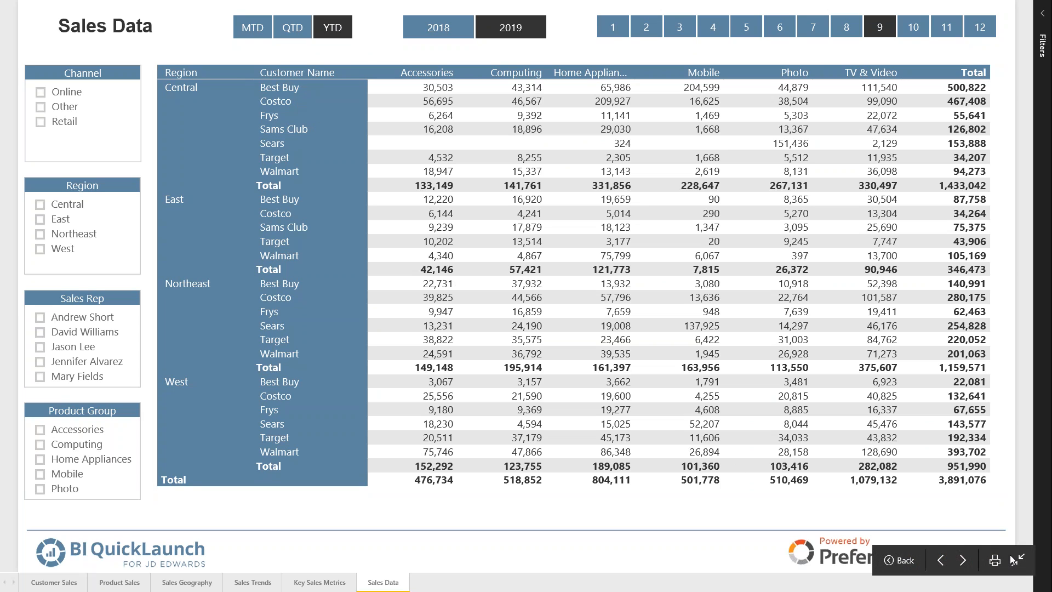
click(1018, 562)
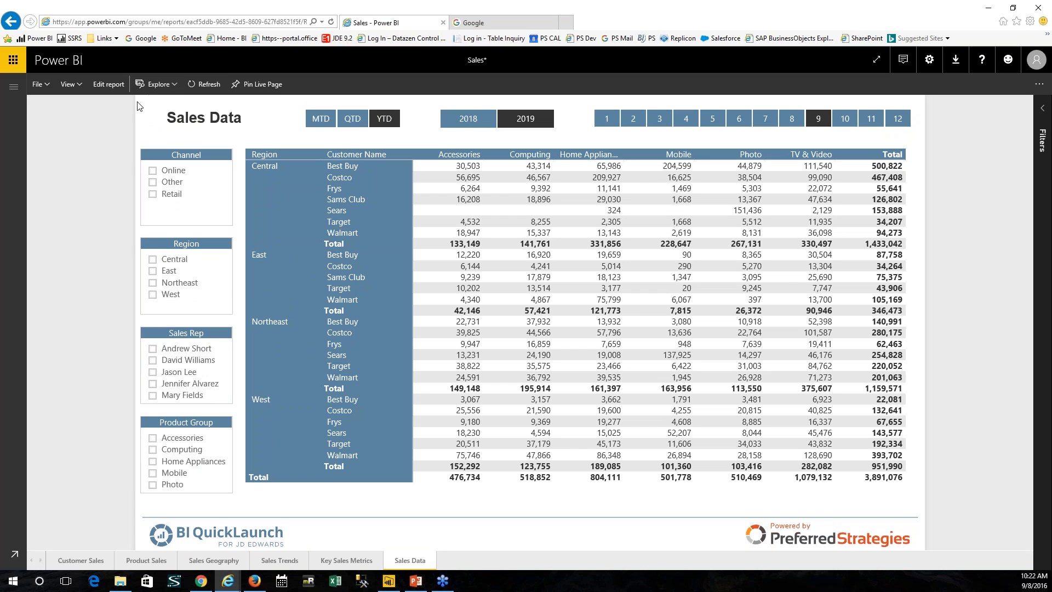
click(113, 86)
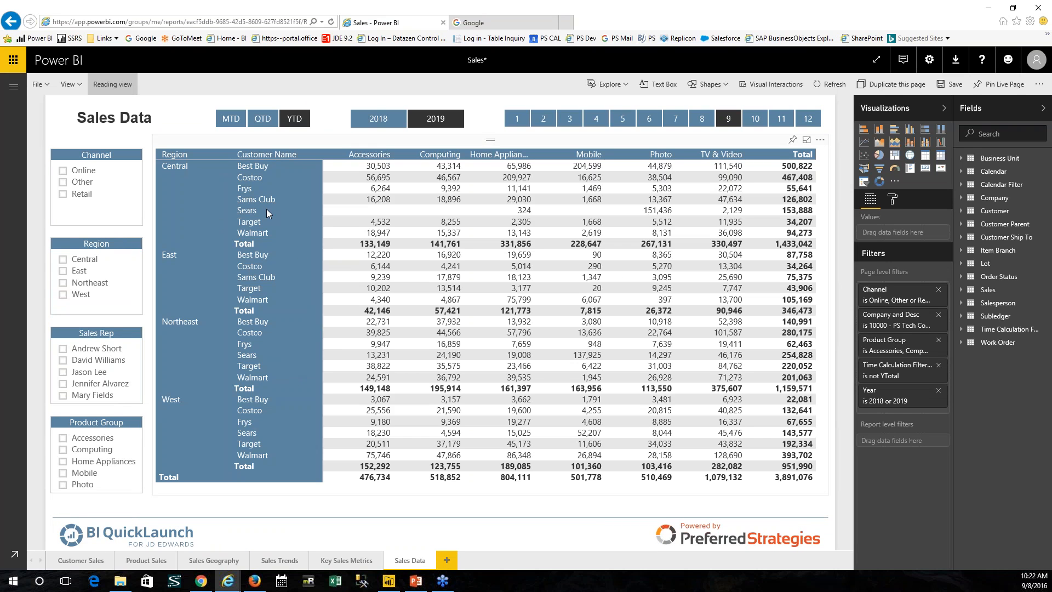
Try the Product Sub Group treemap on the Product Sales page as a bar, pie and area chart, and restore the treemap.
click(147, 560)
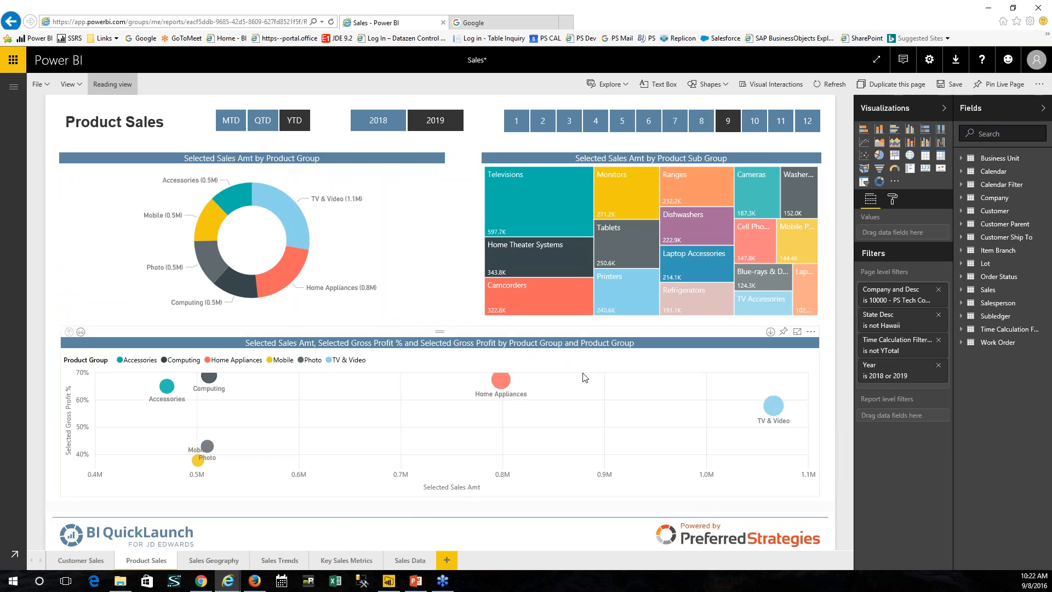
mouse_move(806, 205)
click(727, 151)
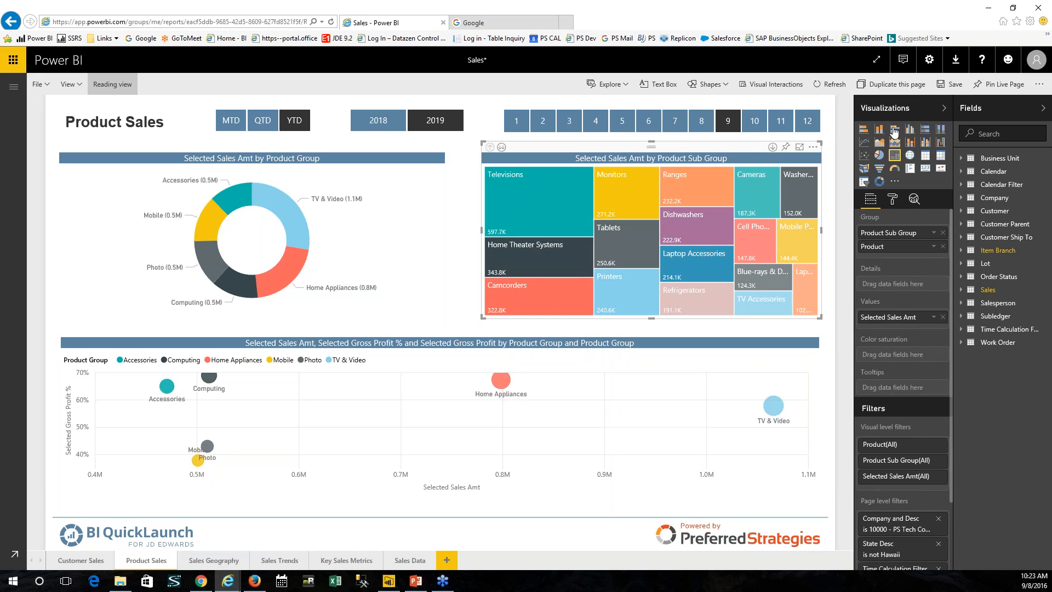
click(894, 129)
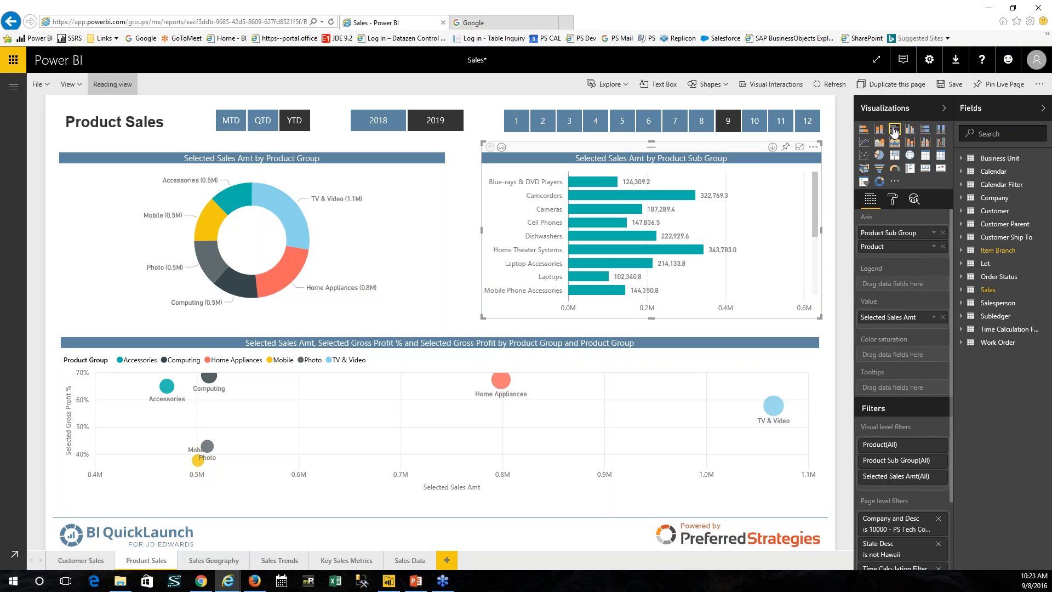
click(880, 156)
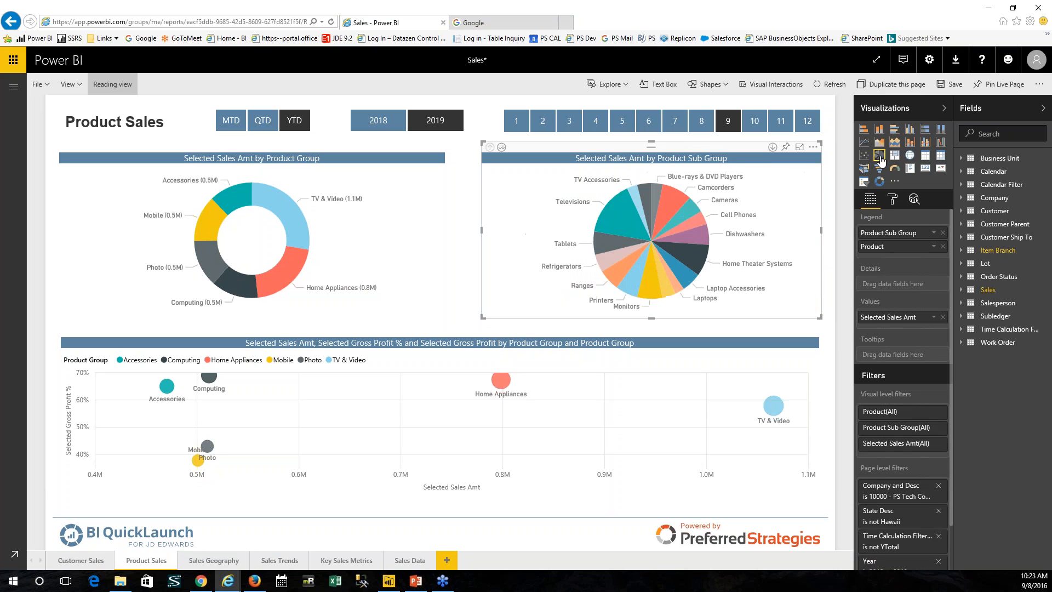
click(895, 143)
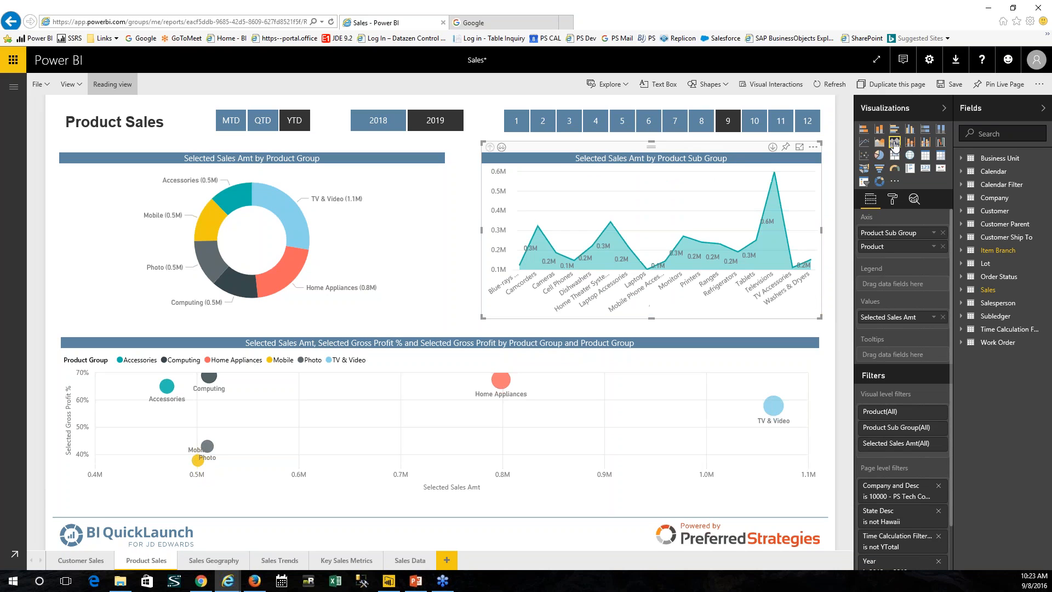
click(895, 155)
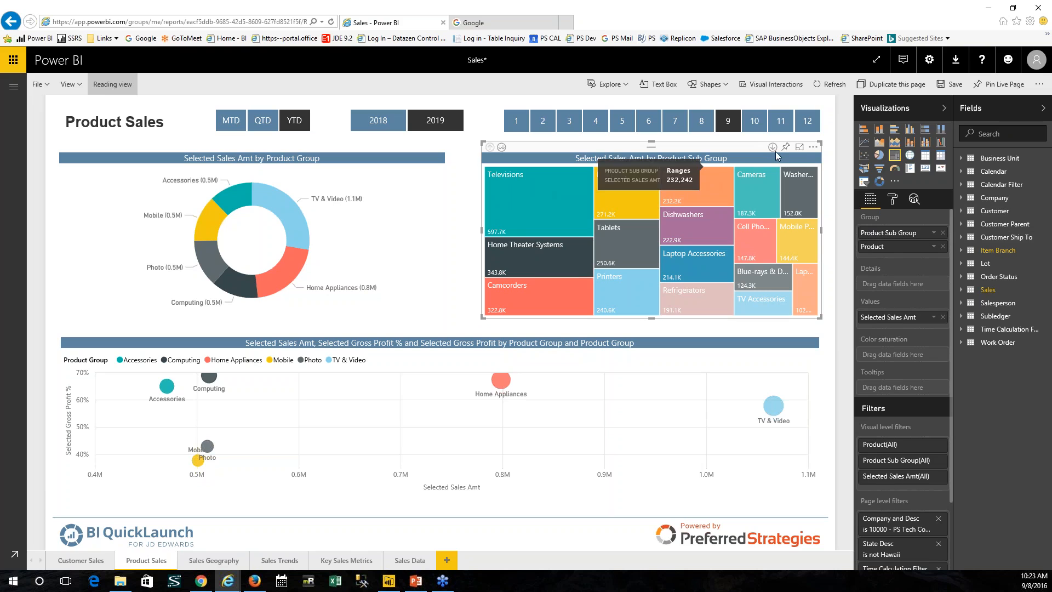
Drill down into Televisions in the Product Sub Group treemap to show its individual products.
click(537, 193)
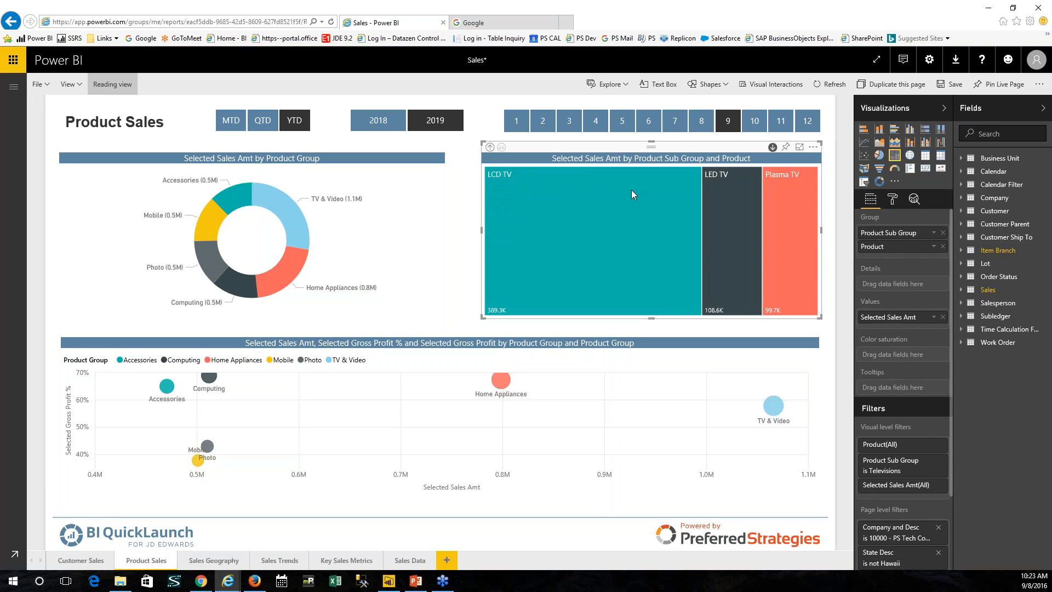
Drill the treemap back up to Product Sub Group and remove Product from its grouping.
click(490, 147)
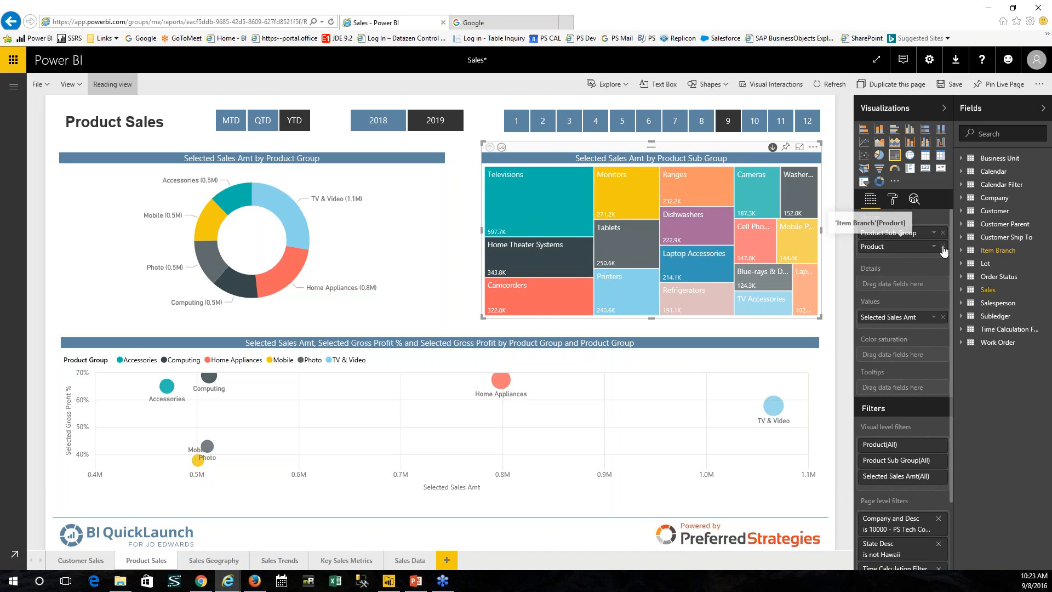
click(943, 246)
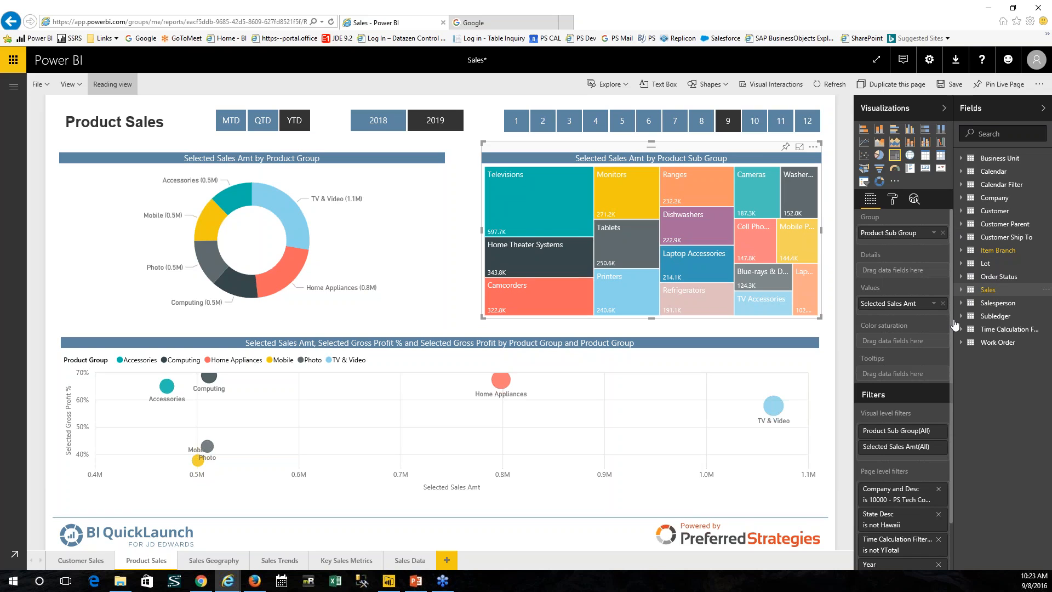
Widen the field list and look through the available fields of the Sales and Item Branch tables.
drag(954, 320, 921, 318)
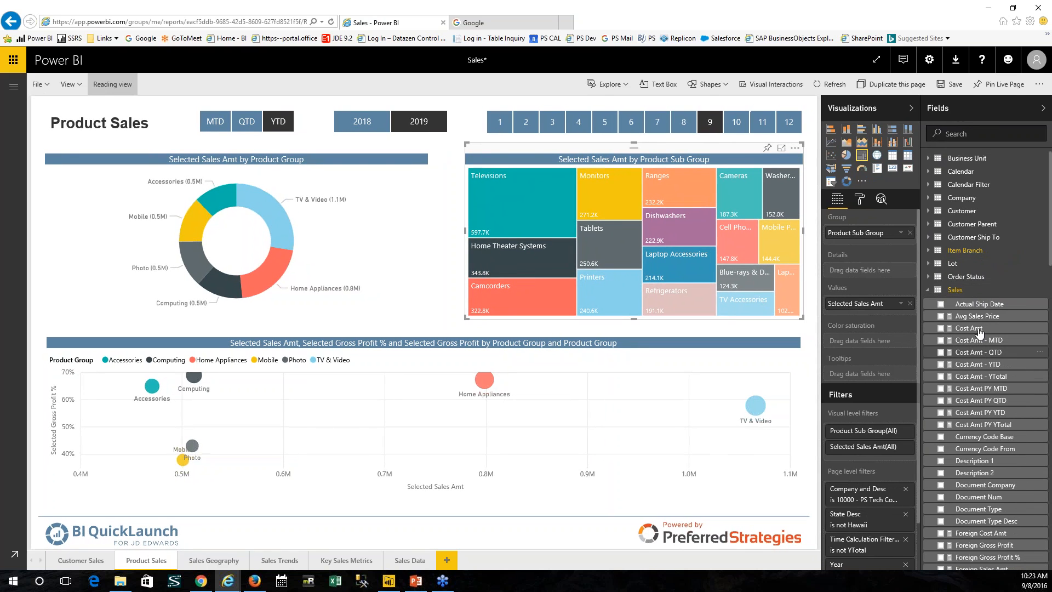
scroll(980, 356, down, 3)
scroll(980, 363, down, 3)
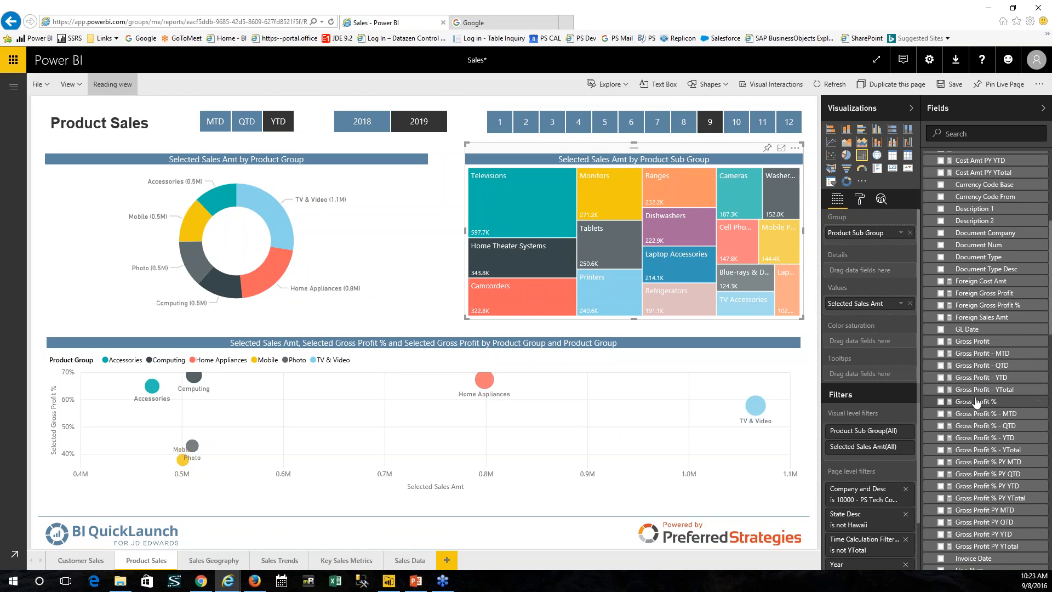
scroll(993, 437, down, 6)
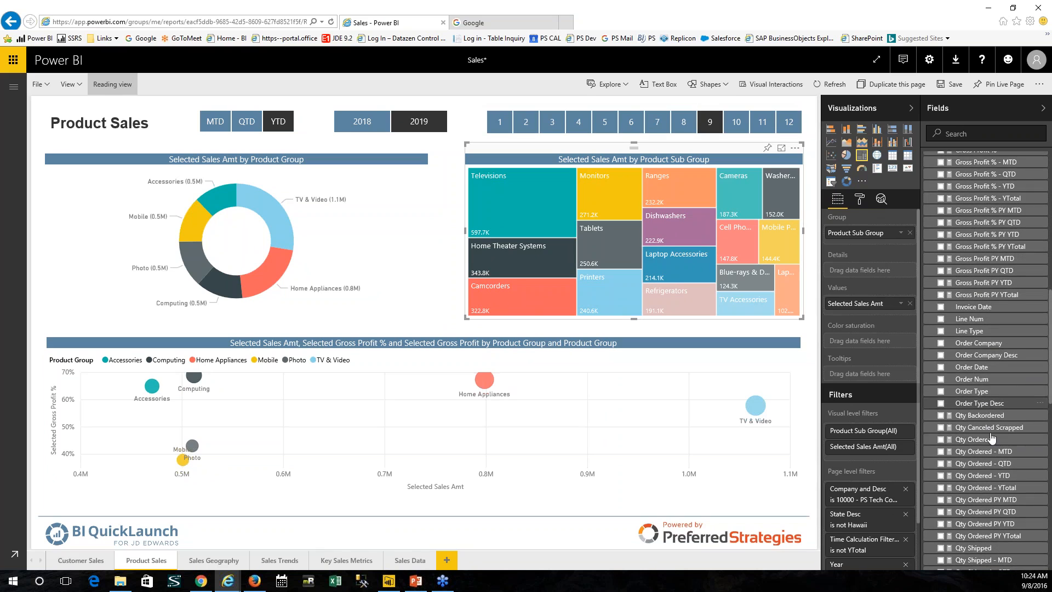
scroll(990, 448, down, 4)
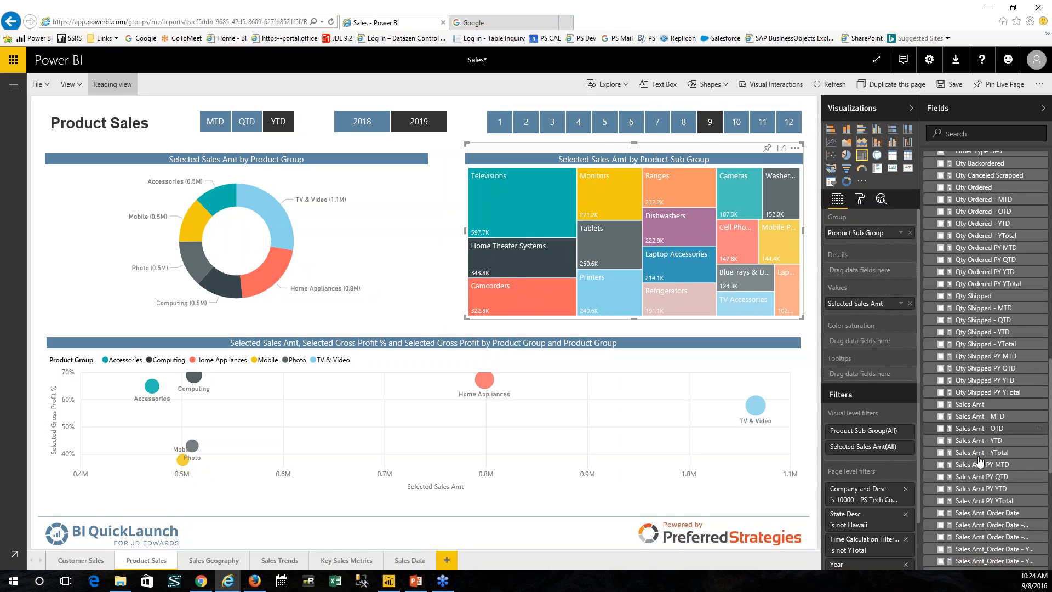
scroll(980, 356, up, 8)
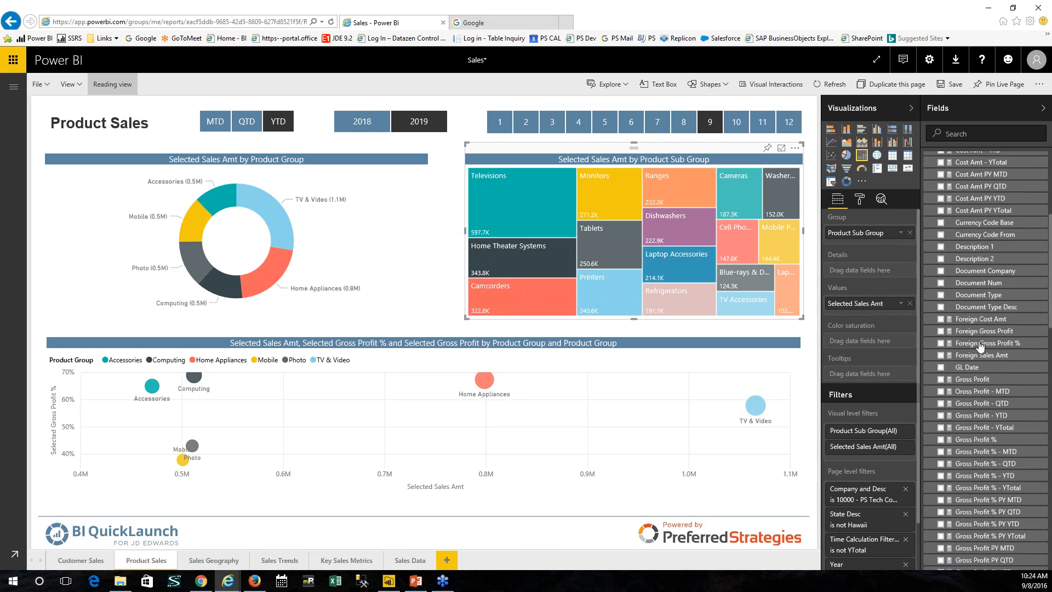
scroll(984, 299, up, 3)
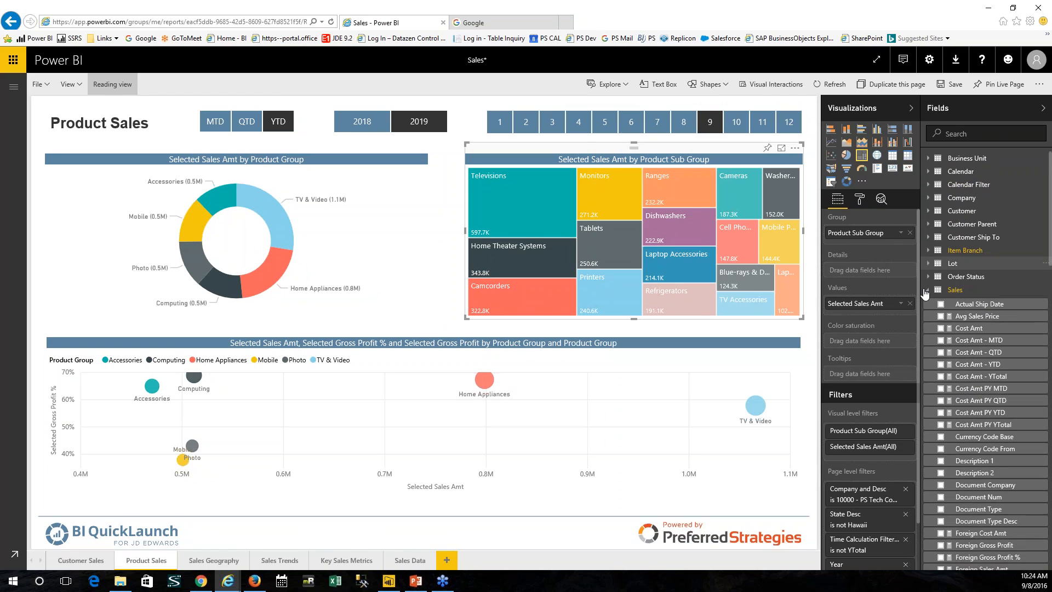
click(928, 291)
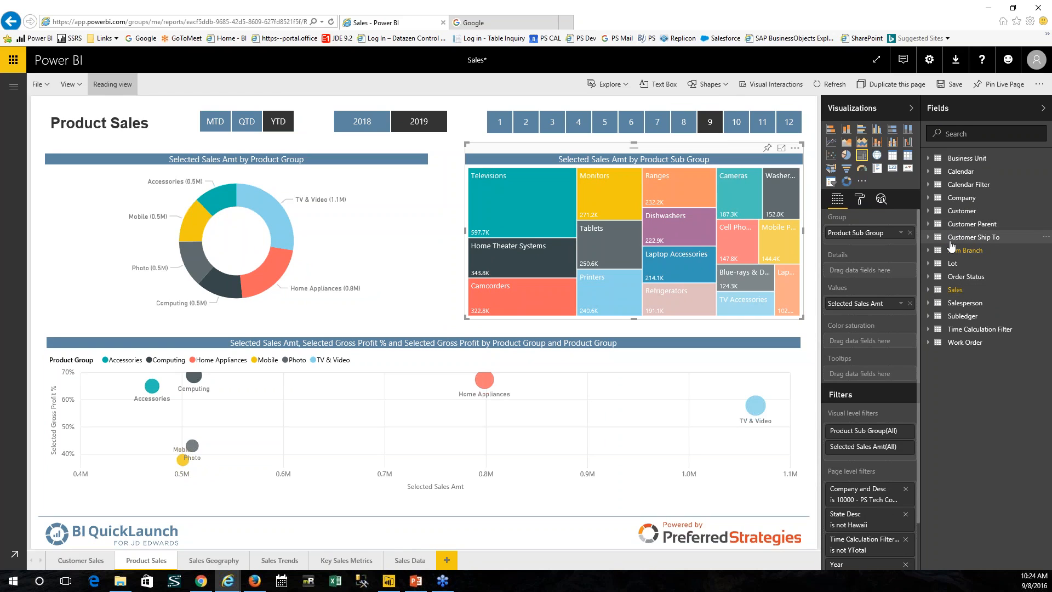
click(929, 251)
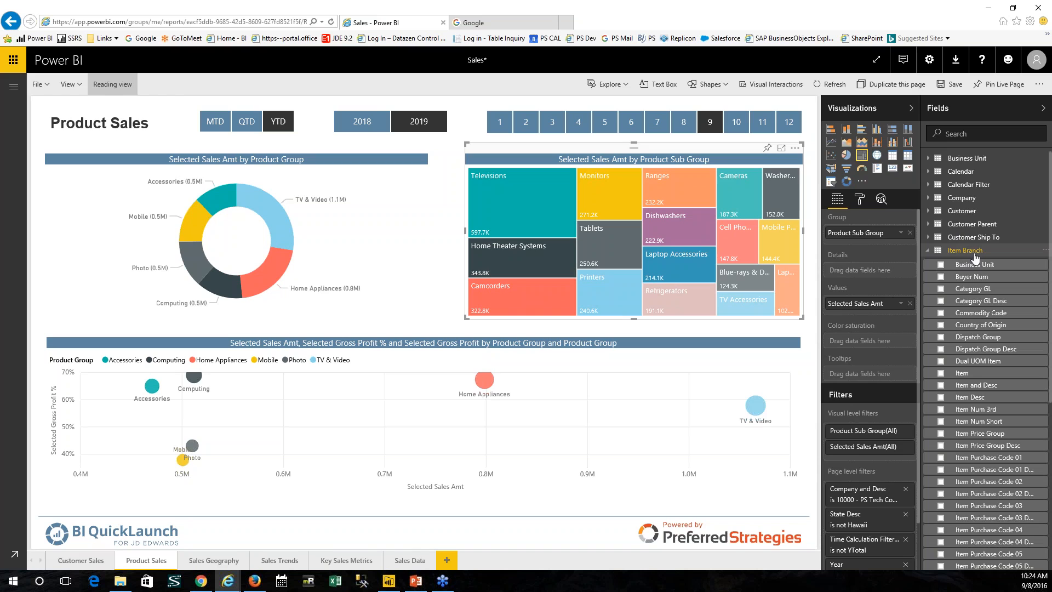
scroll(1000, 346, down, 5)
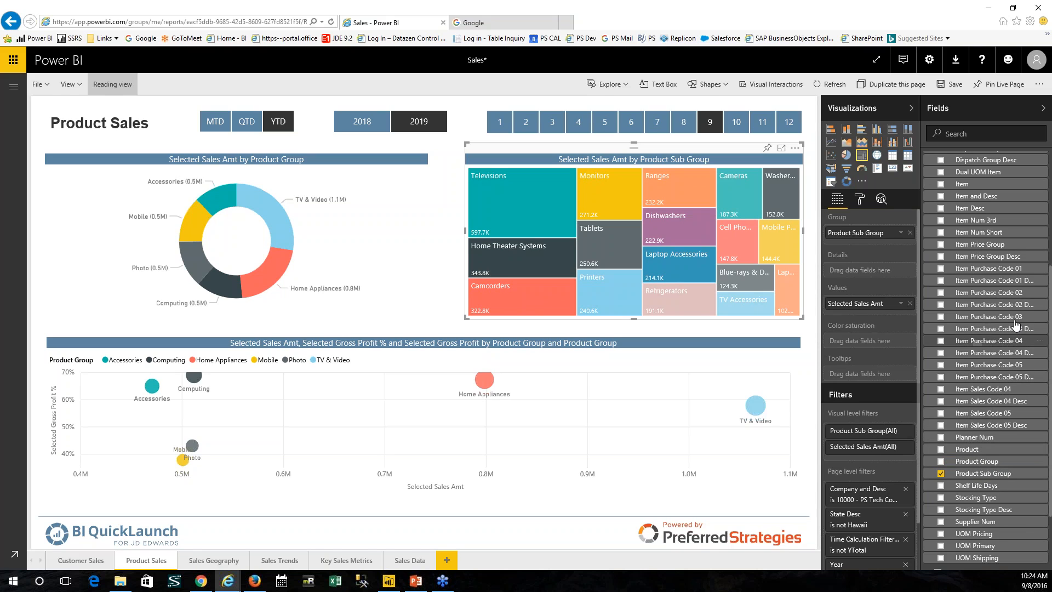
scroll(984, 304, up, 5)
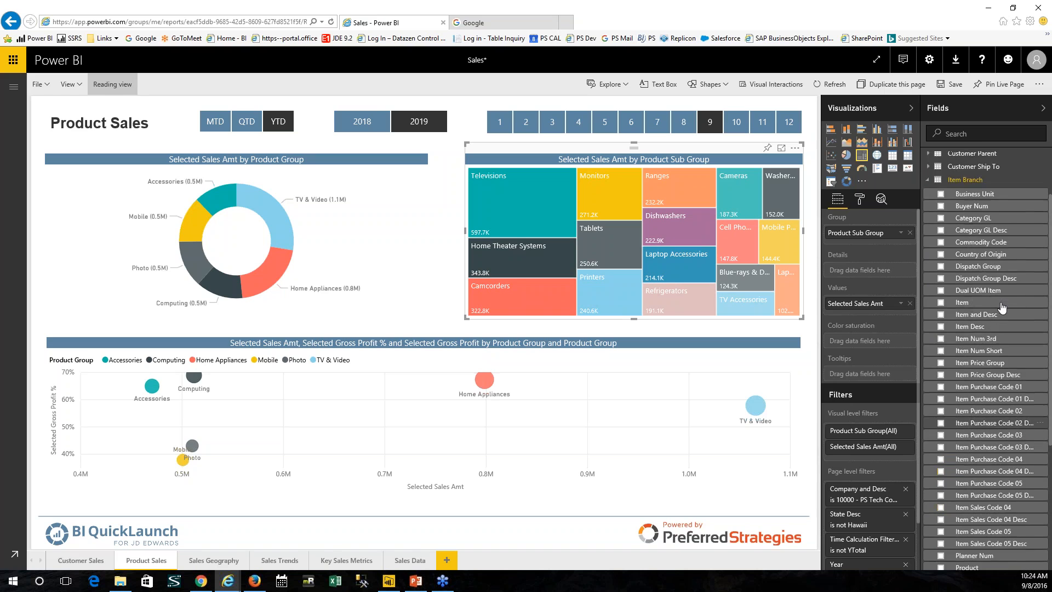
scroll(981, 263, up, 3)
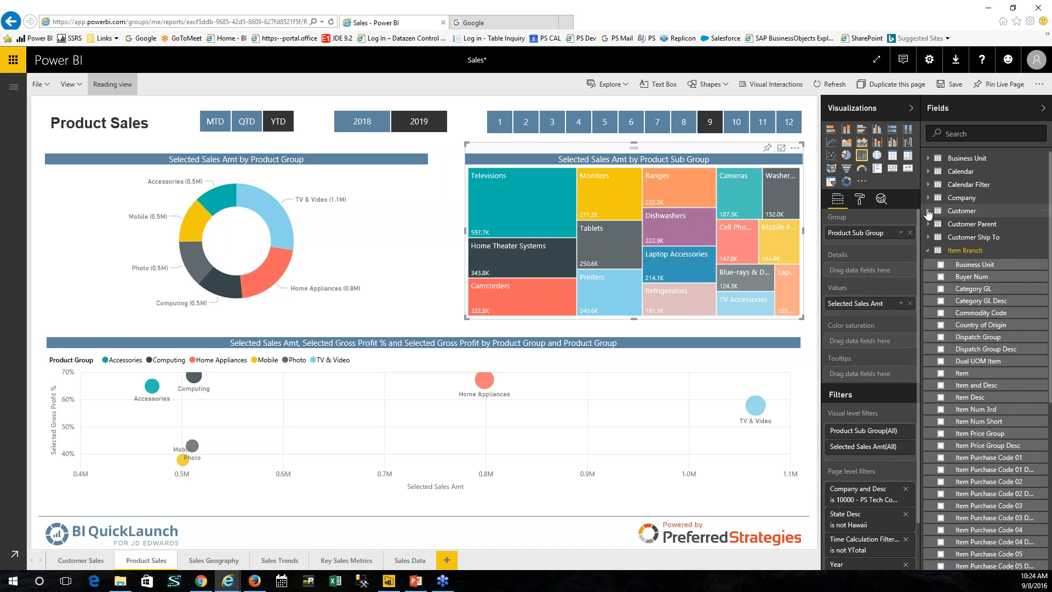
Add Region and Customer Name from the Customer table to the treemap's grouping below Product Sub Group.
click(928, 213)
scroll(985, 373, down, 3)
scroll(984, 373, down, 2)
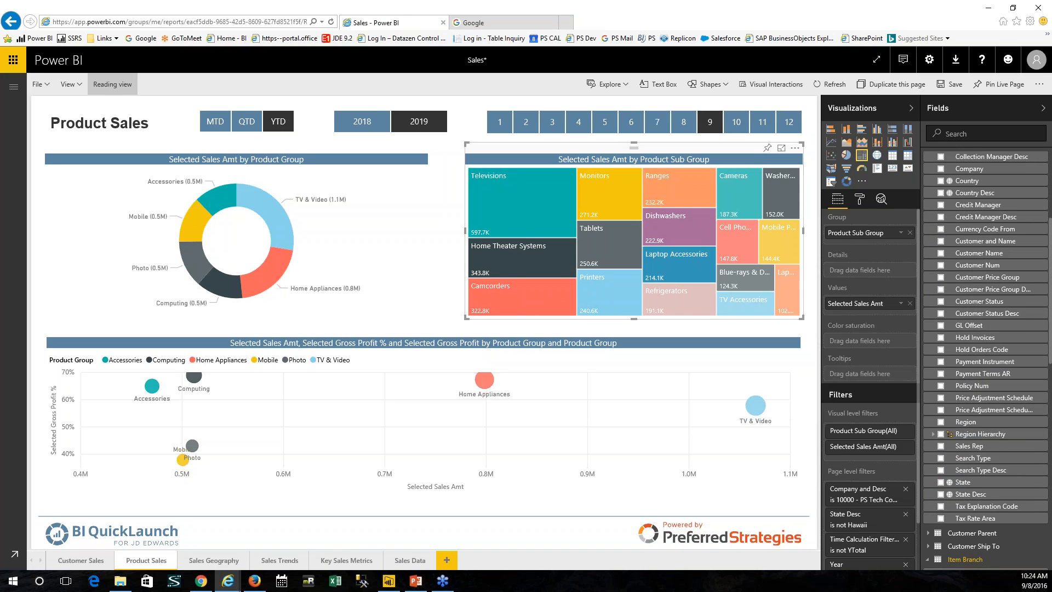
drag(967, 421, 855, 274)
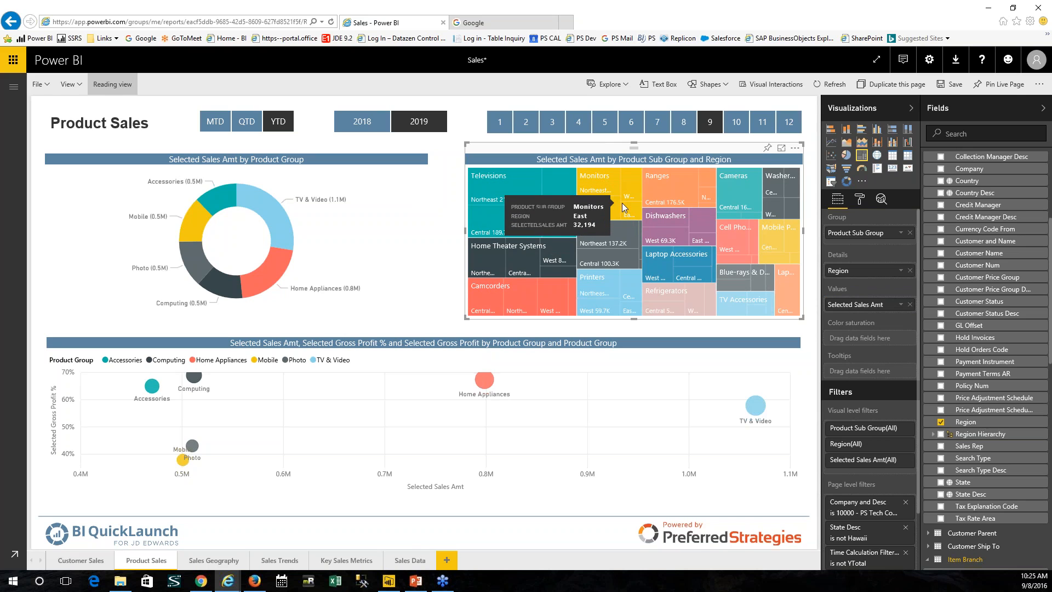
drag(874, 276, 877, 245)
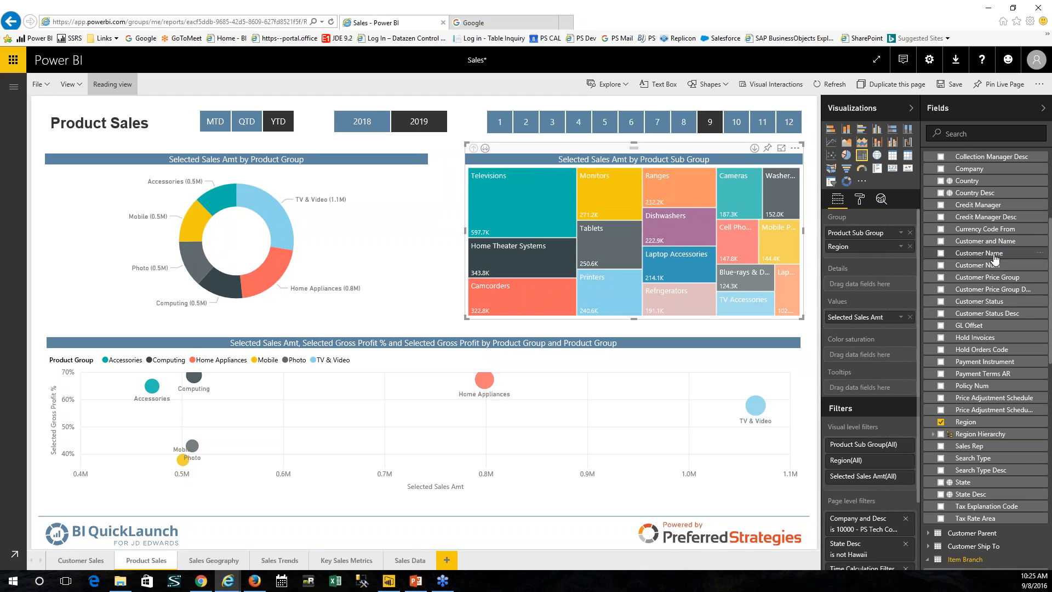
drag(995, 258, 903, 261)
Drill down the treemap through Televisions and Northeast to the customer level, and drill back up to the product sub groups.
right_click(498, 186)
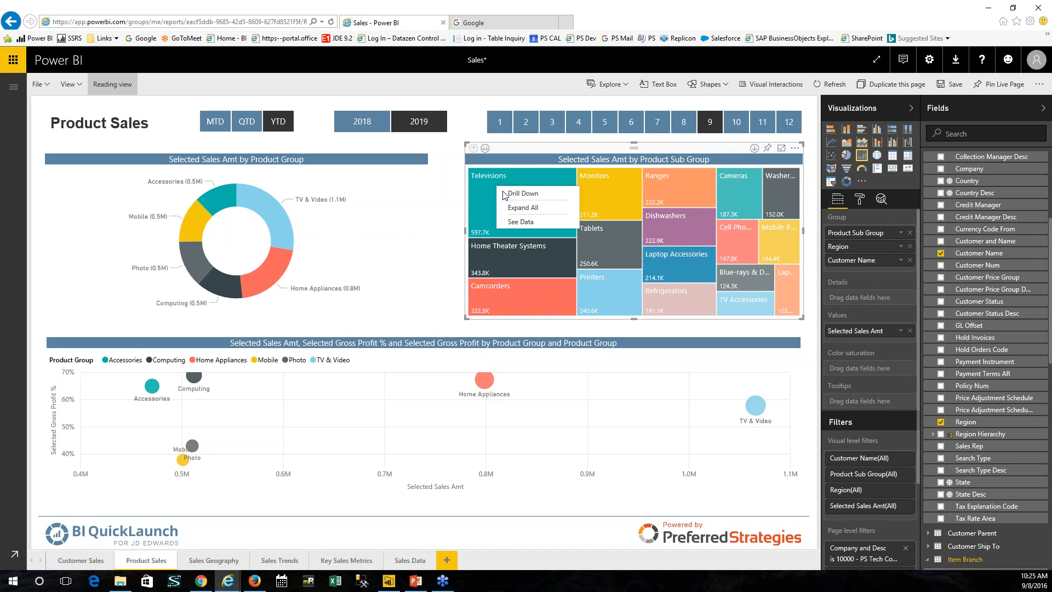
click(508, 194)
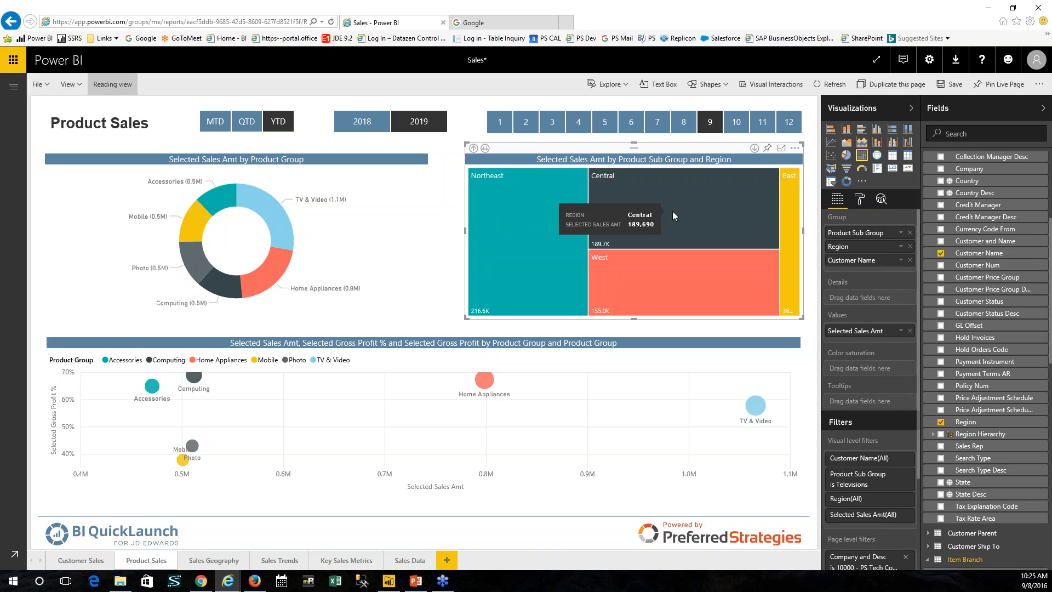
mouse_move(548, 205)
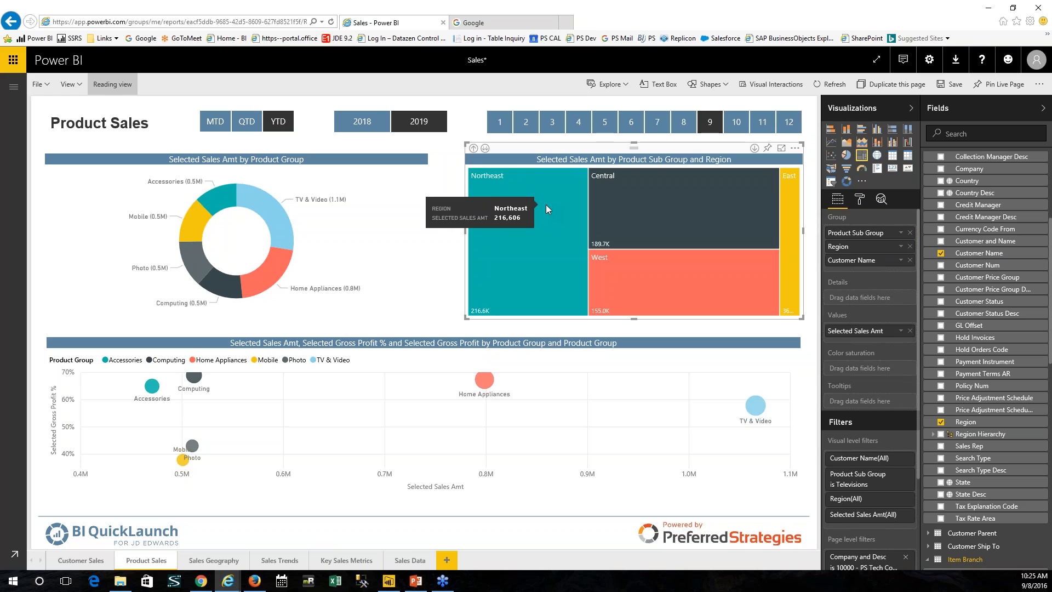
right_click(544, 202)
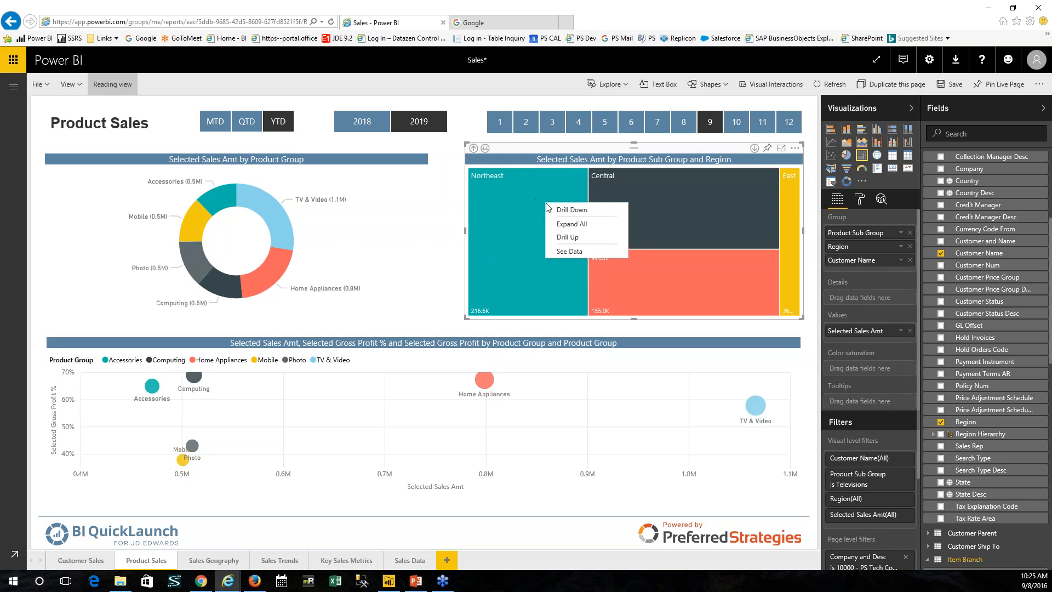
click(559, 211)
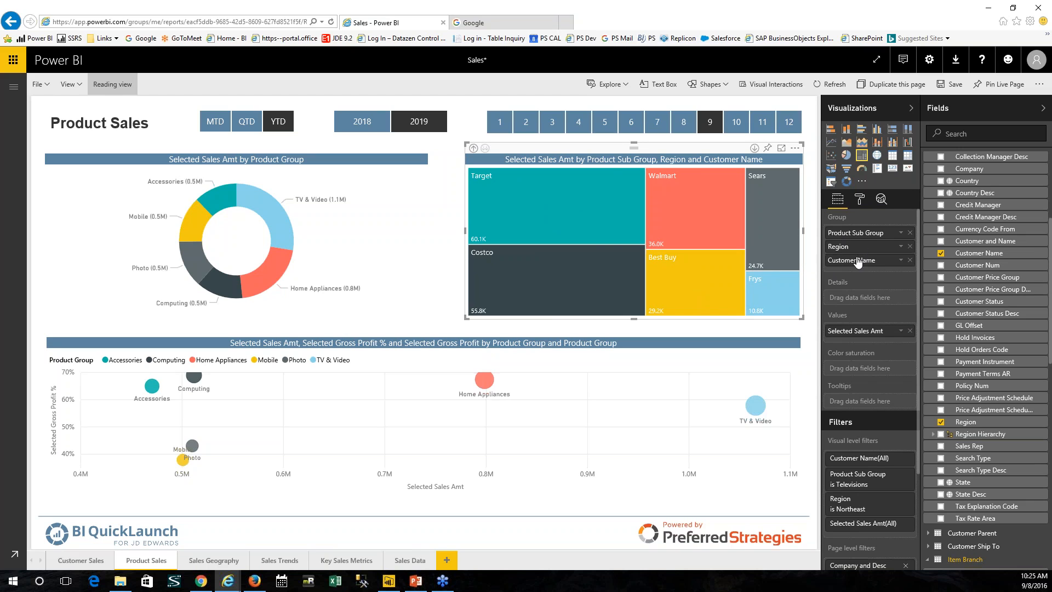
click(474, 149)
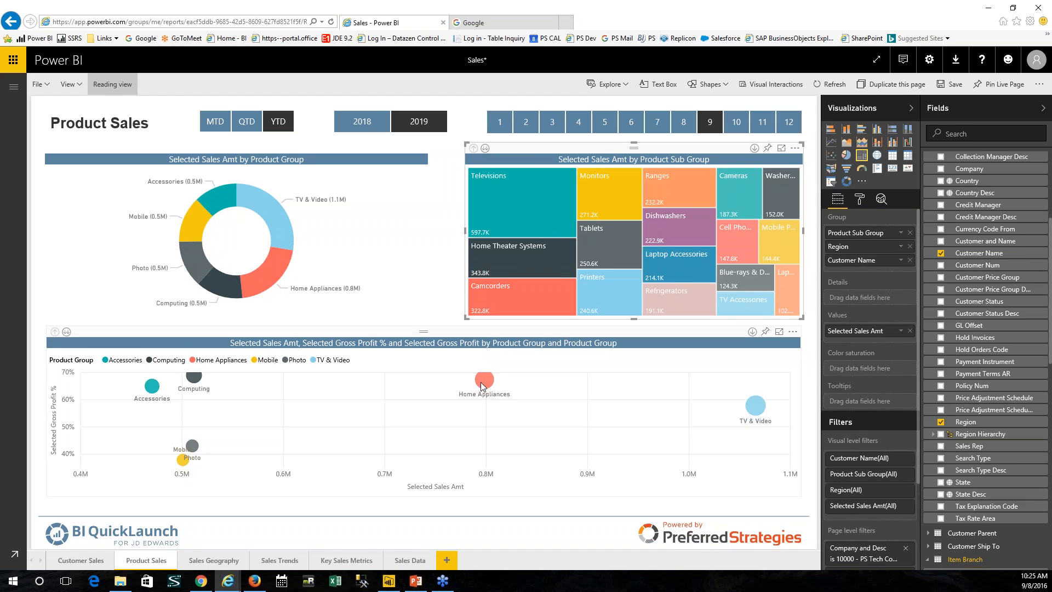
Duplicate the Sales Data page and delete the sales matrix from the copy.
click(428, 557)
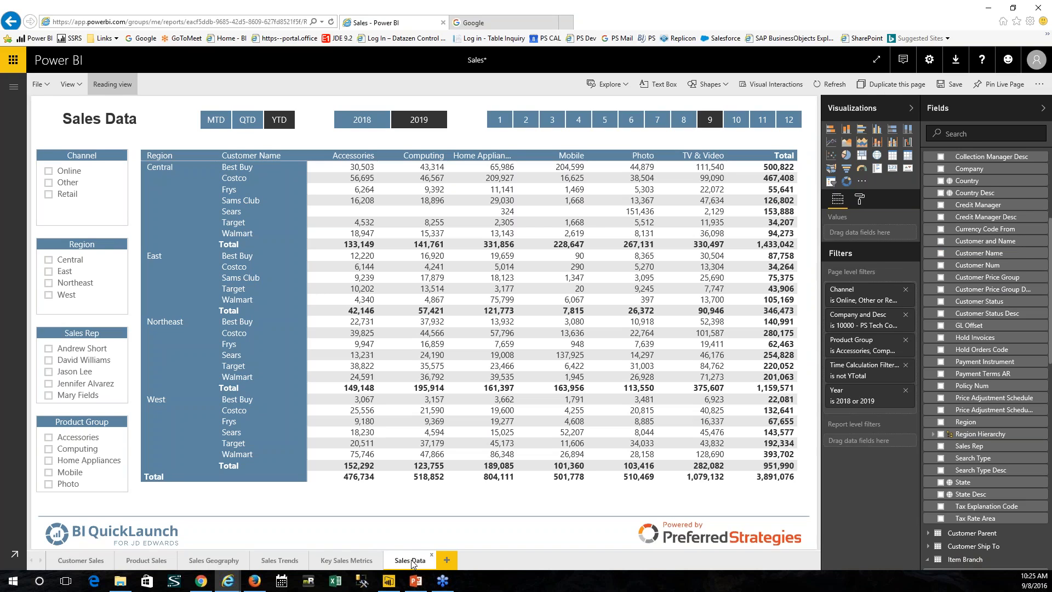
right_click(412, 563)
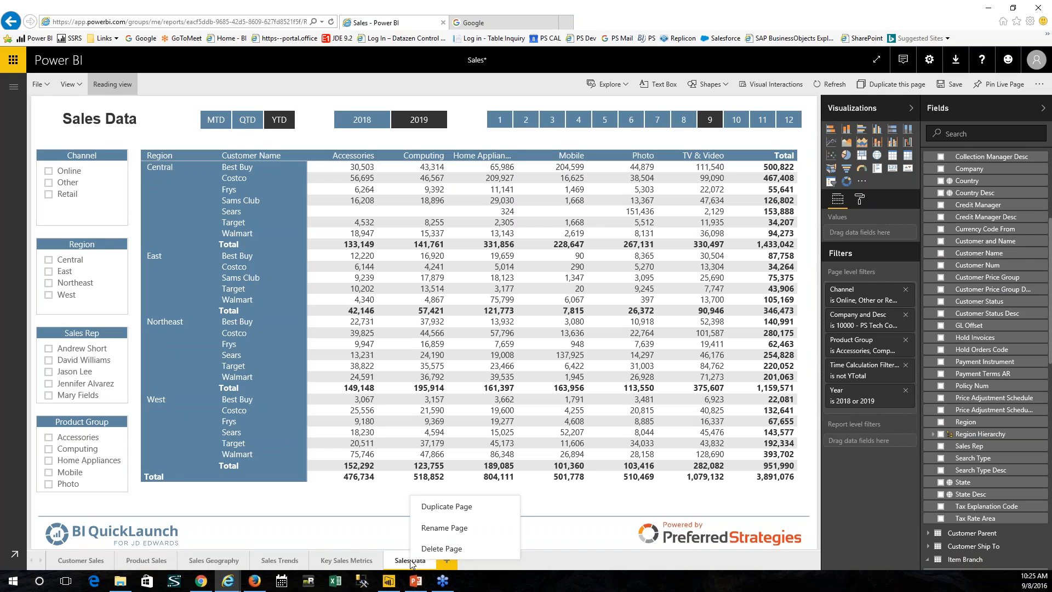
click(446, 510)
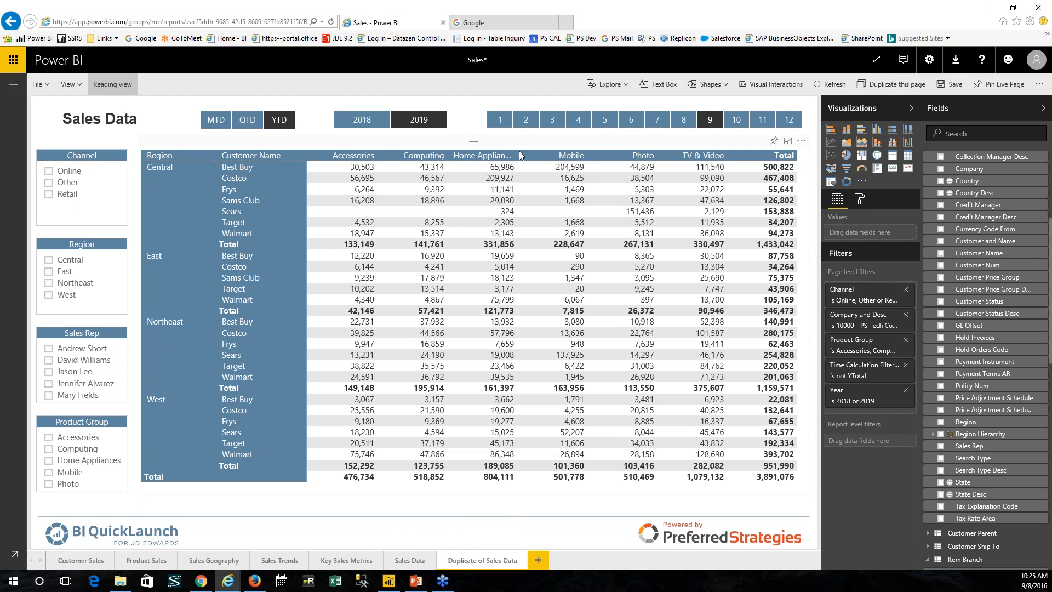
click(521, 152)
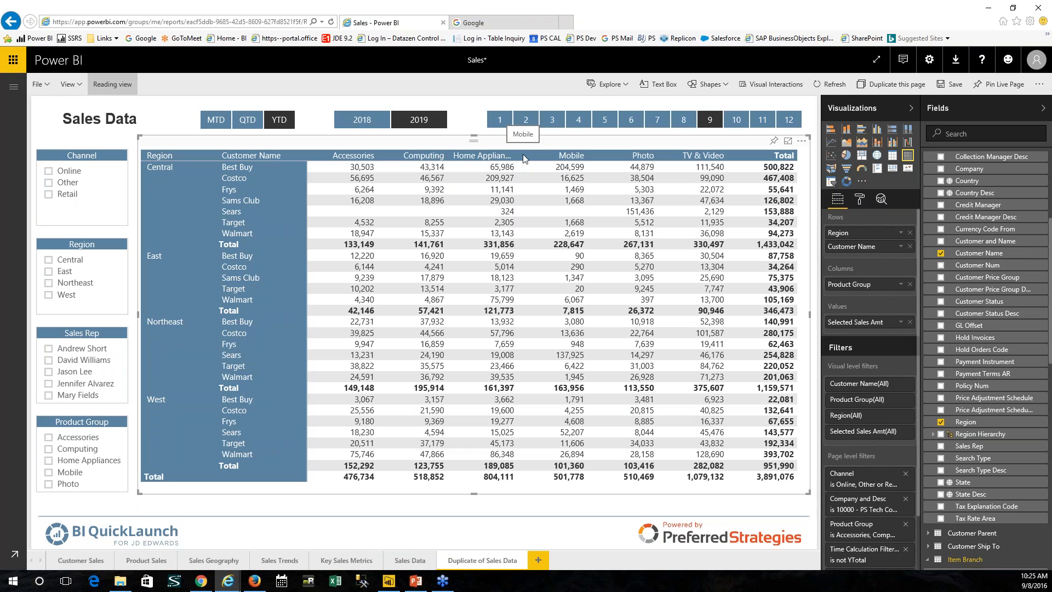
key(Delete)
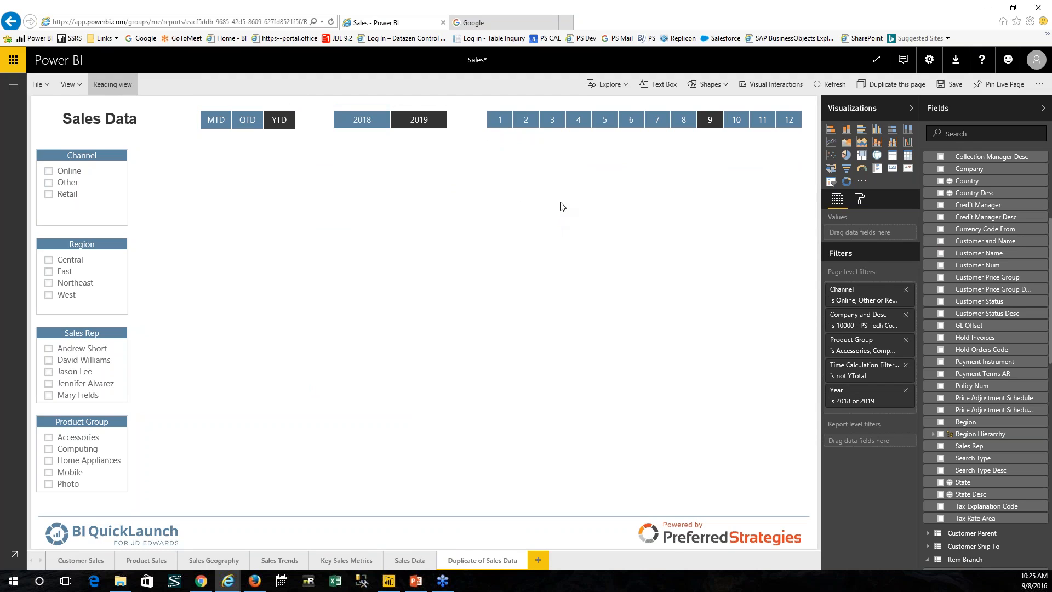
Insert a map enlarged to fill the empty area of the duplicated page, using State Desc as its location.
click(878, 157)
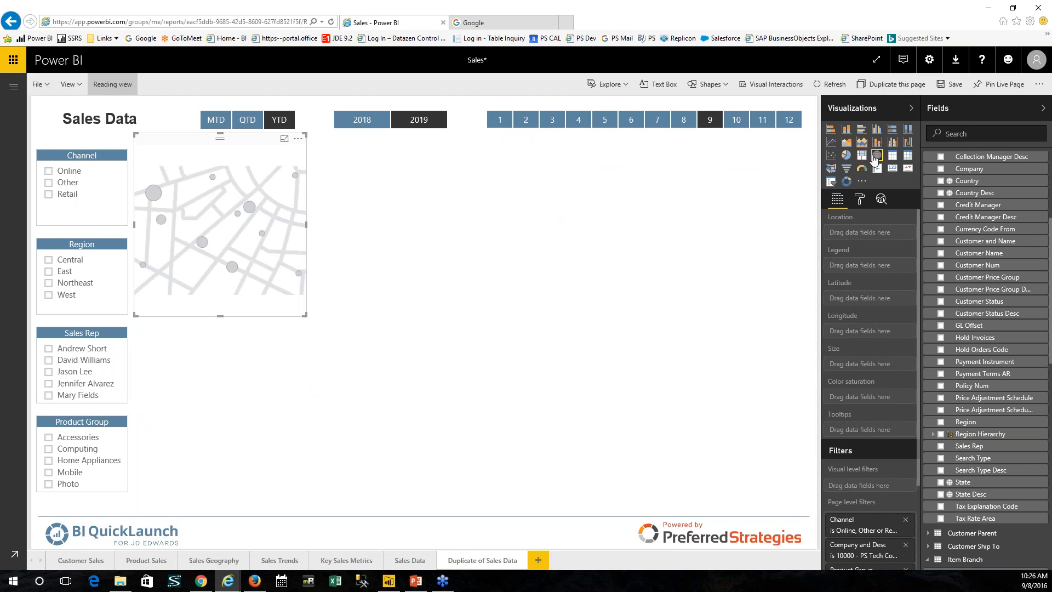
drag(306, 316, 803, 496)
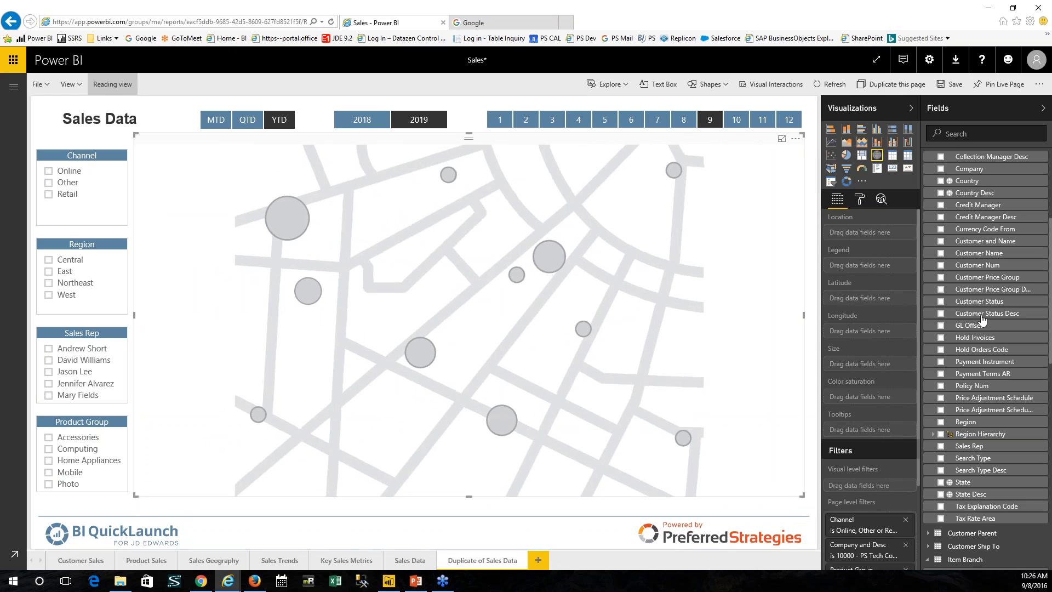
drag(971, 494, 854, 234)
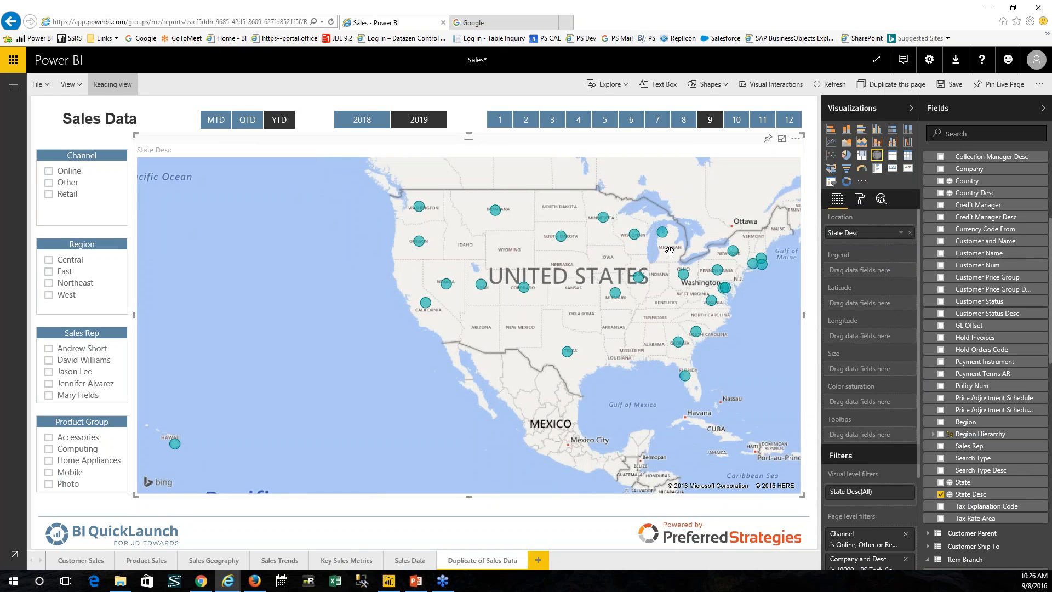
Size the map's bubbles by the Sales Amt - YTD measure from the Sales table.
scroll(941, 239, down, 6)
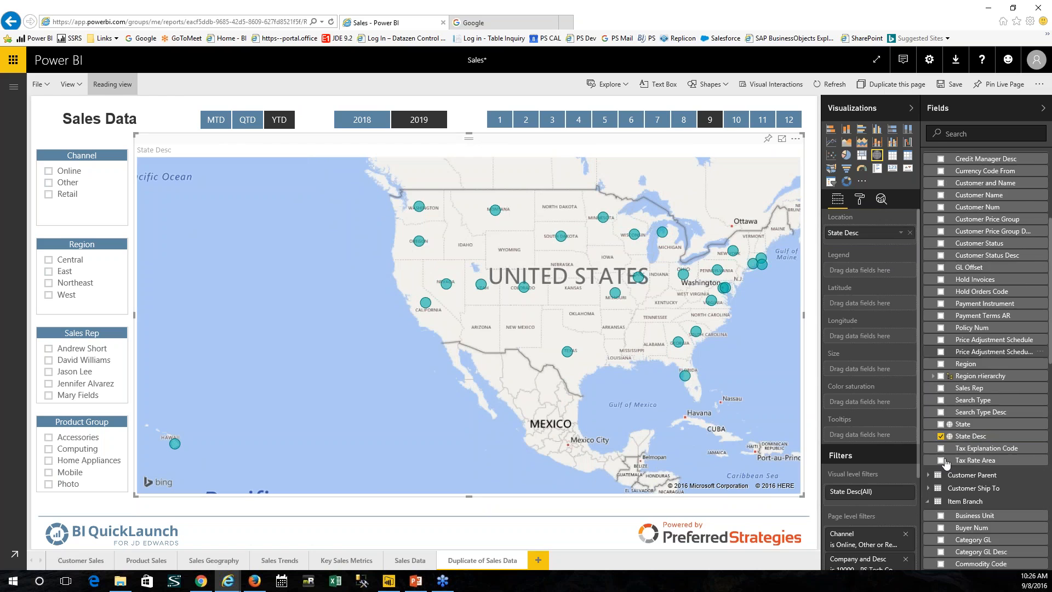
scroll(972, 346, down, 5)
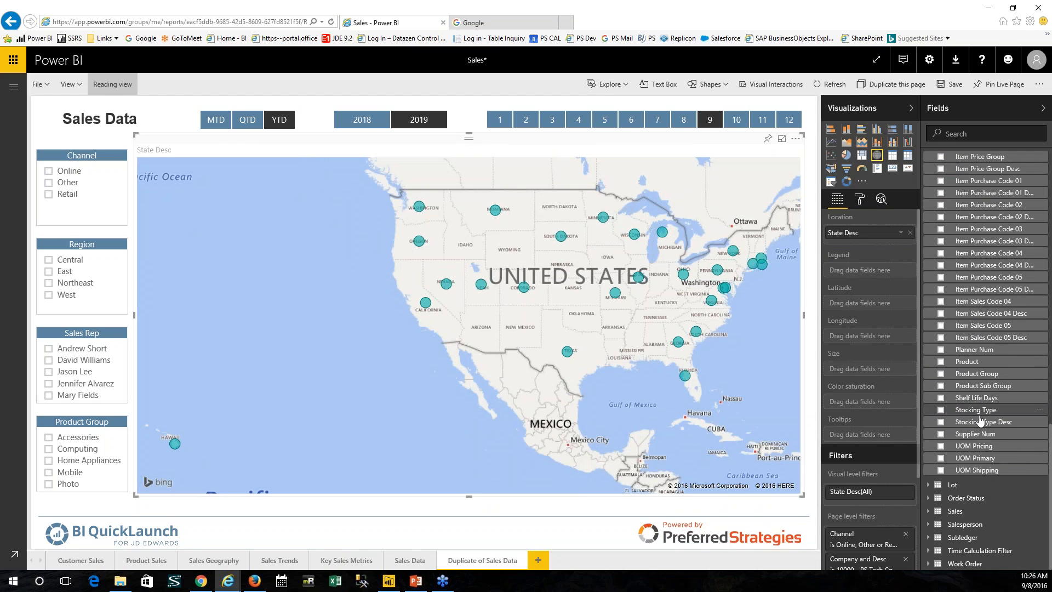
click(930, 513)
scroll(970, 488, down, 10)
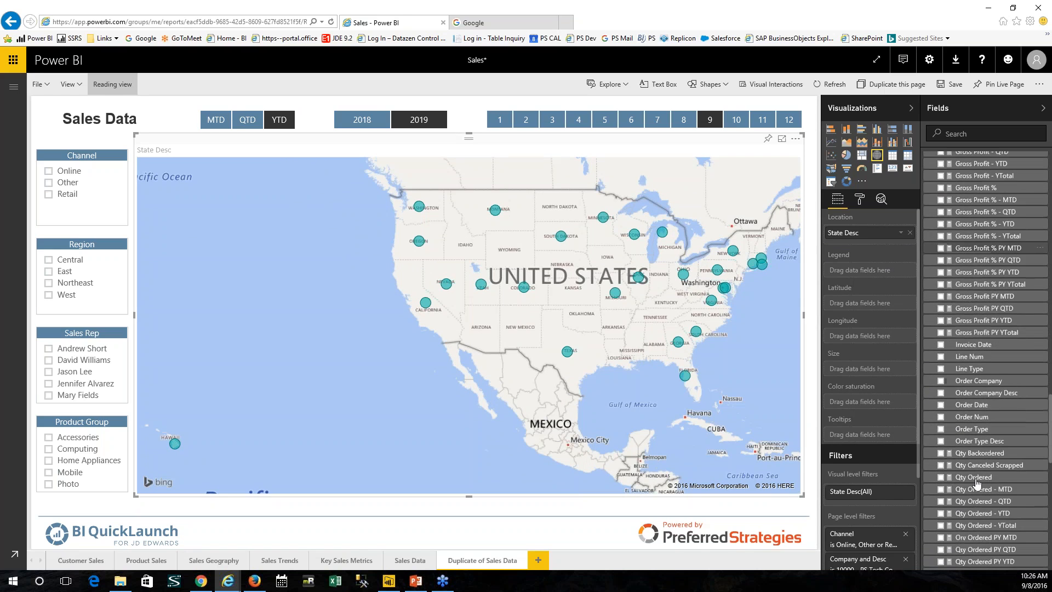
scroll(976, 482, down, 5)
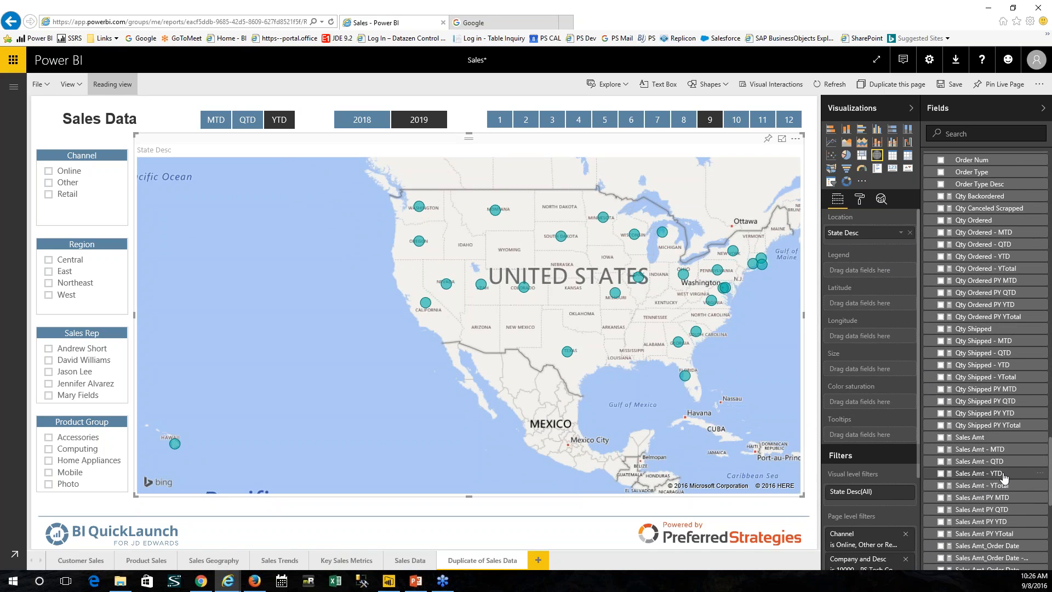
drag(1001, 478, 513, 288)
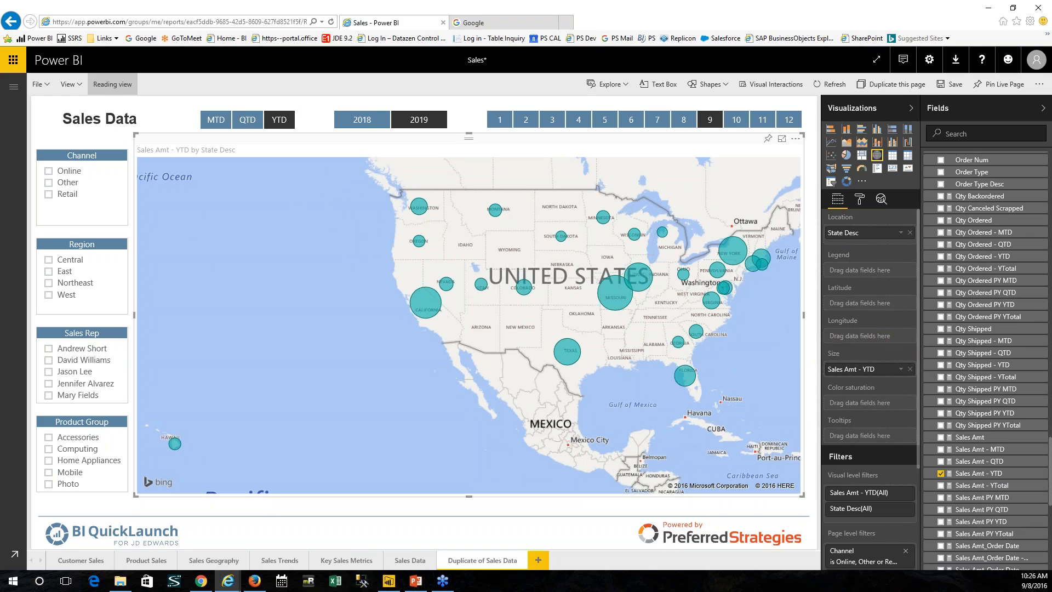
Split the map's bubbles by product group, using the Product Group field as the legend.
mouse_move(615, 296)
mouse_move(643, 278)
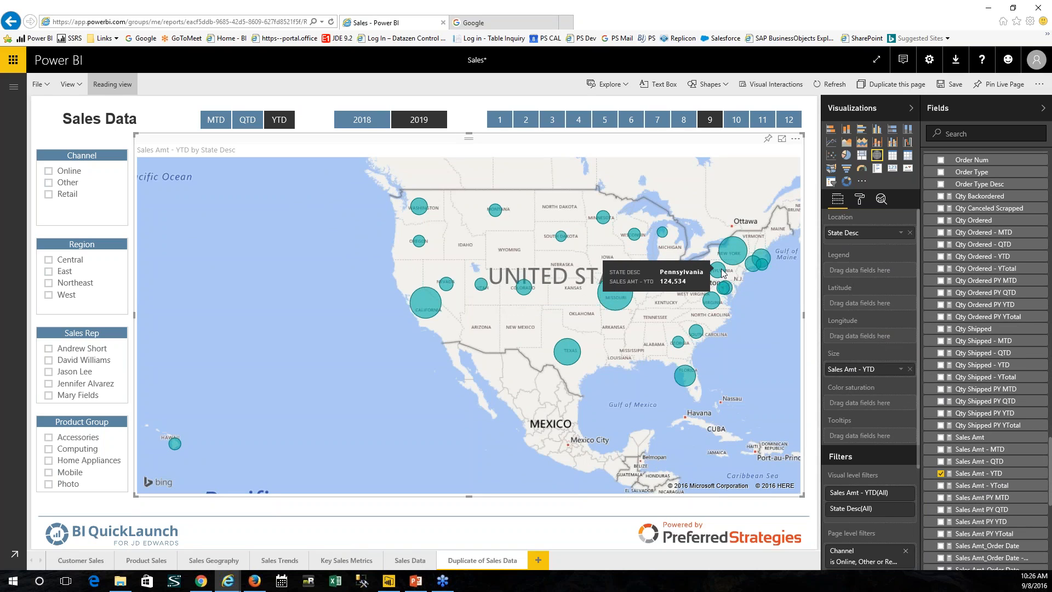
scroll(983, 281, up, 10)
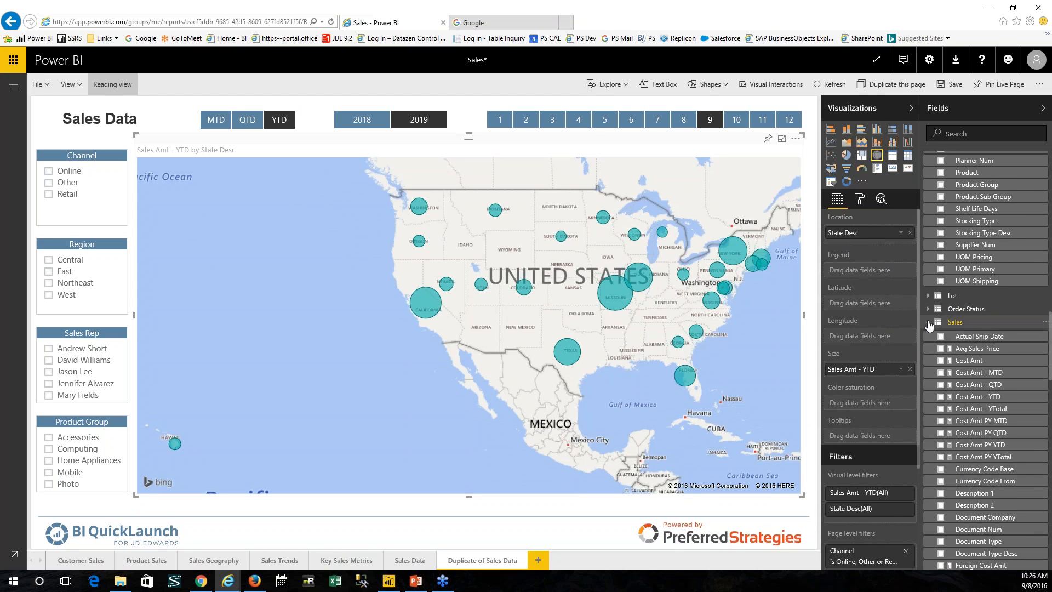
click(928, 325)
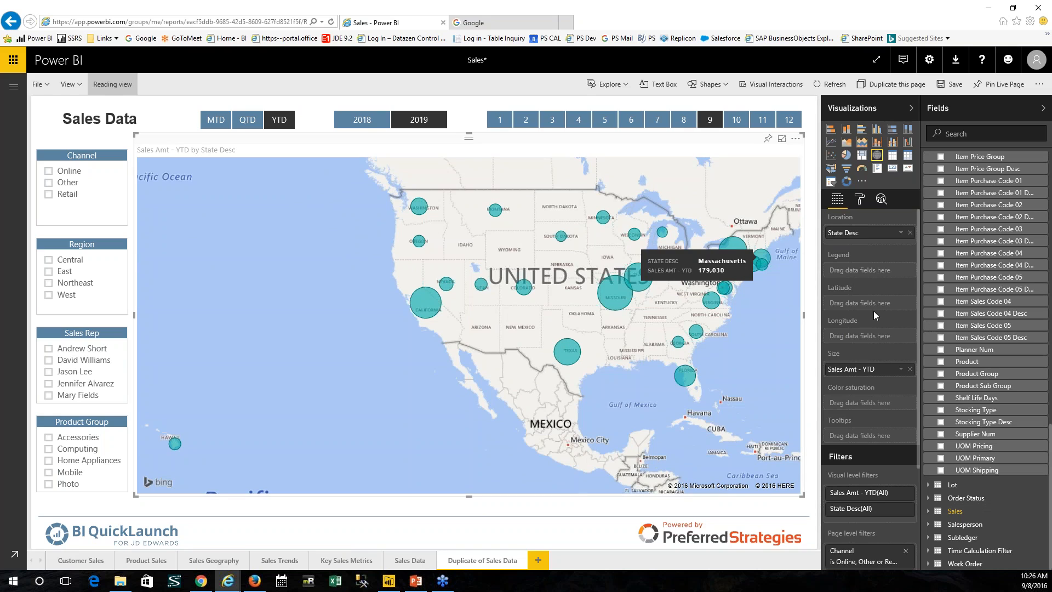
drag(992, 376, 885, 271)
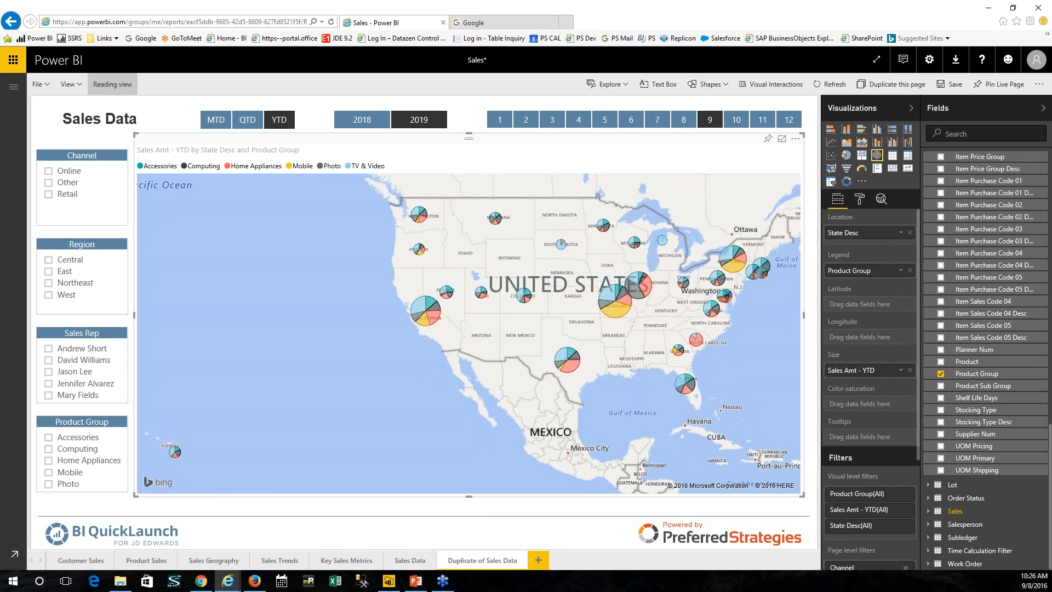
Filter the page to the third sales rep in the Sales Rep slicer and inspect Missouri's sales by product group.
mouse_move(727, 256)
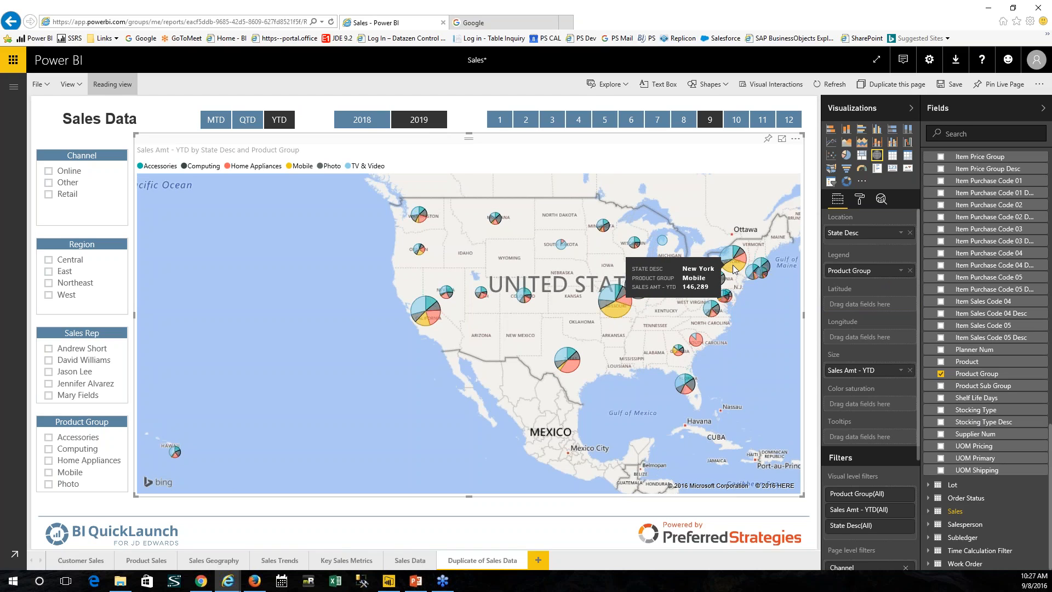
click(48, 372)
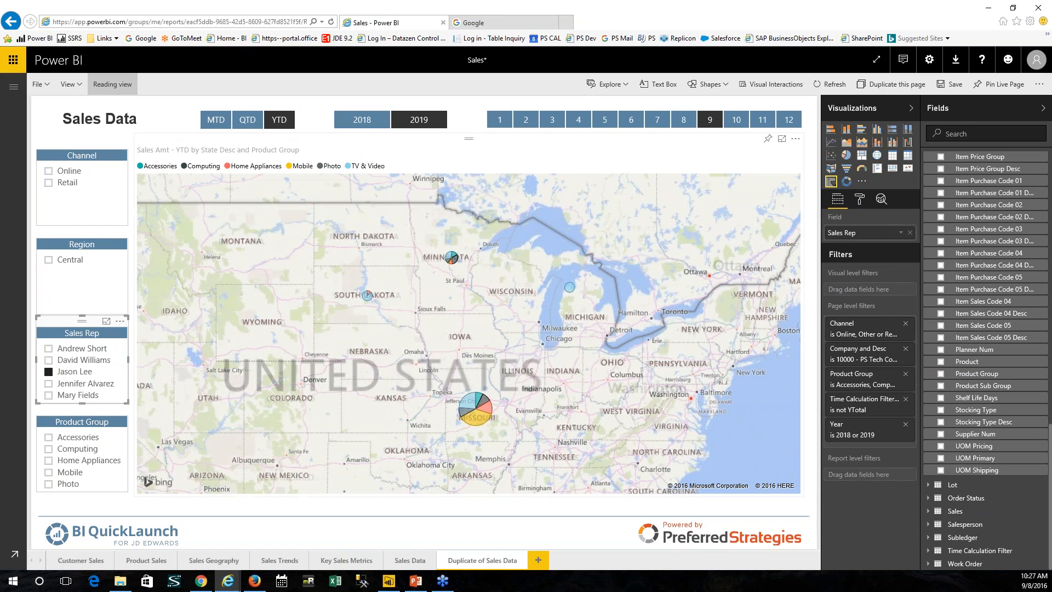
mouse_move(476, 422)
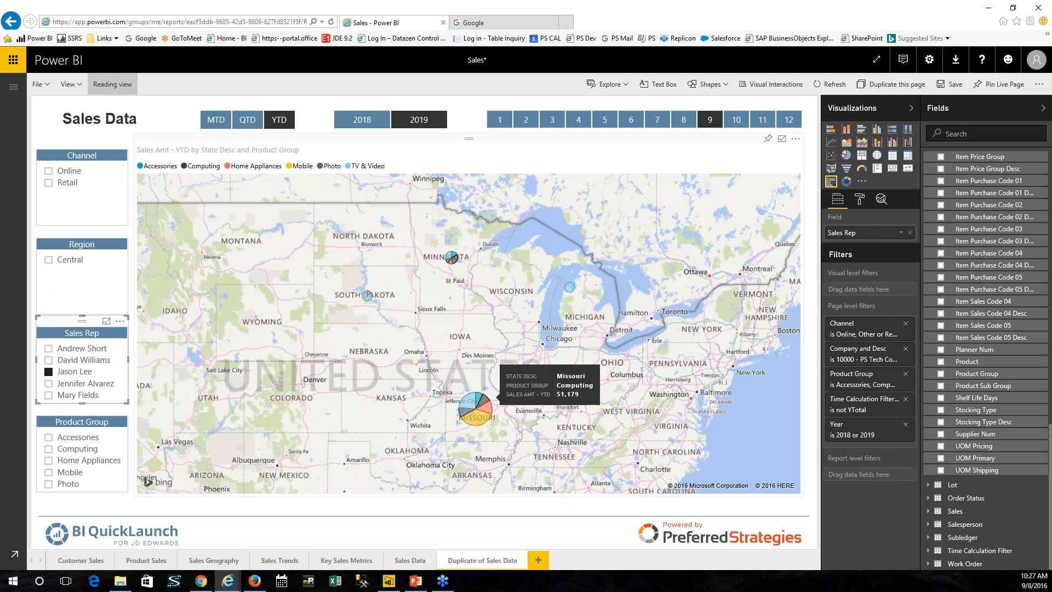
Add the Gross Profit - YTD and Gross Profit % - YTD measures to the map's tooltips and check them on the Missouri bubble.
click(684, 153)
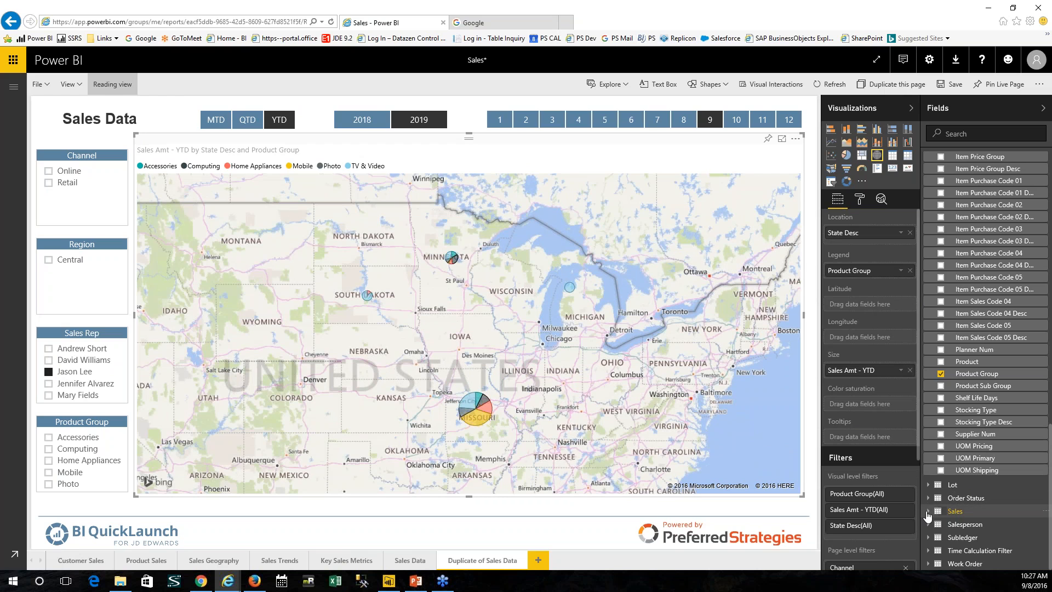
click(932, 512)
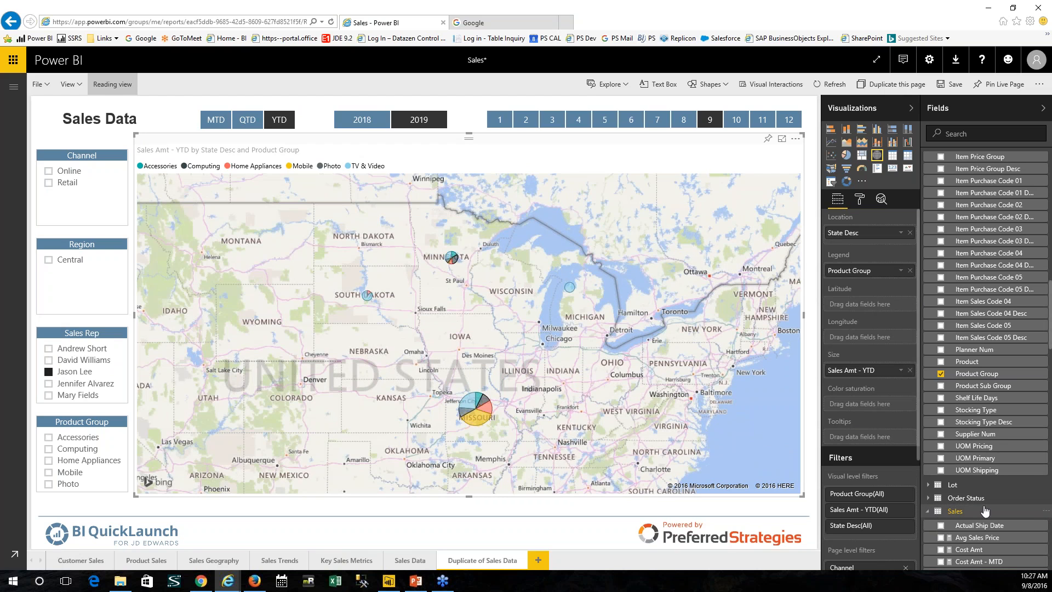
scroll(985, 493, down, 8)
scroll(984, 485, down, 2)
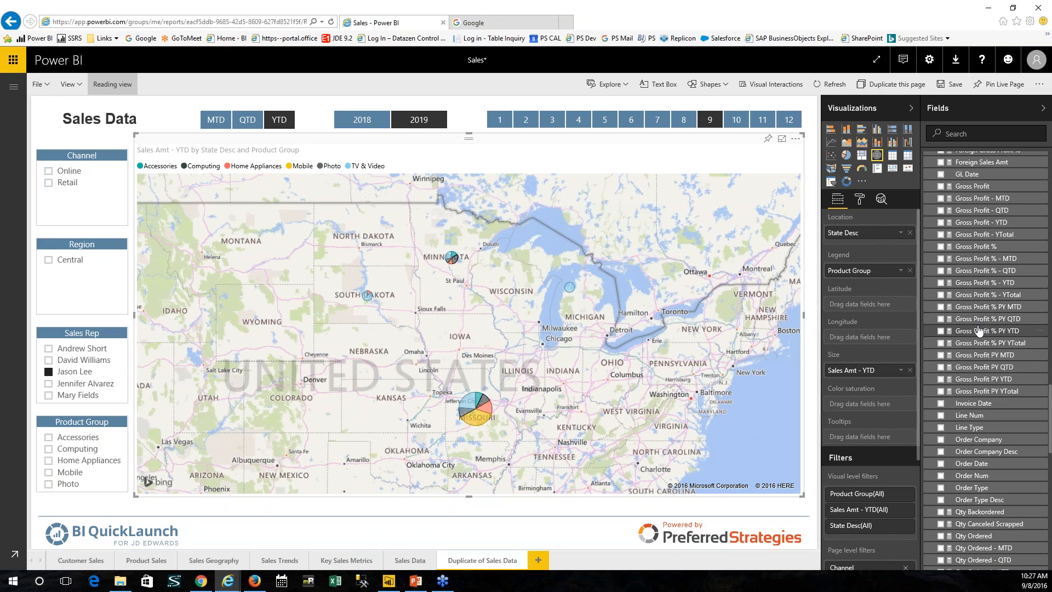
drag(985, 227, 873, 442)
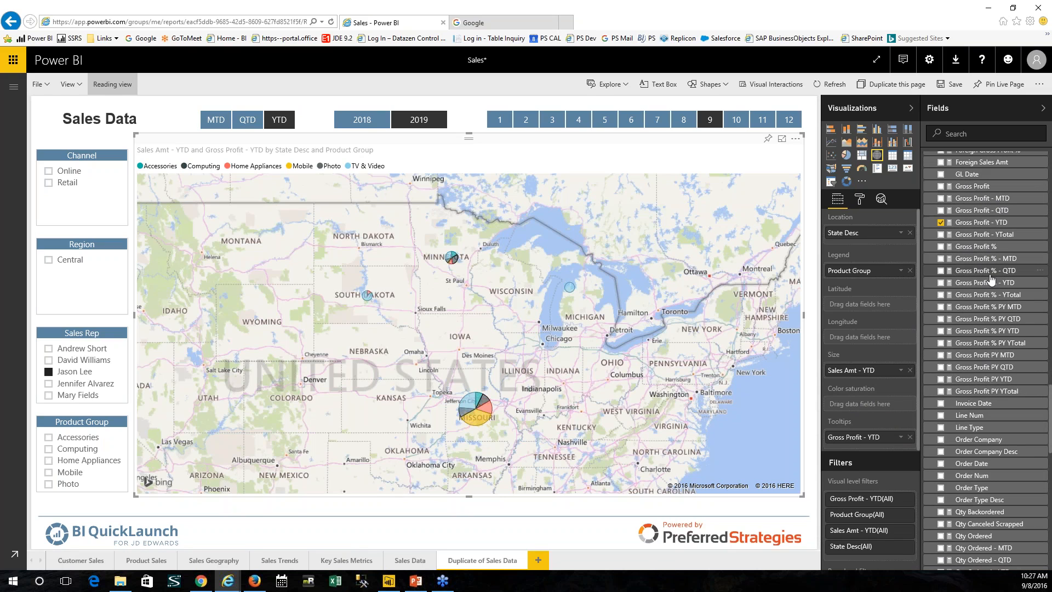
drag(990, 282, 883, 449)
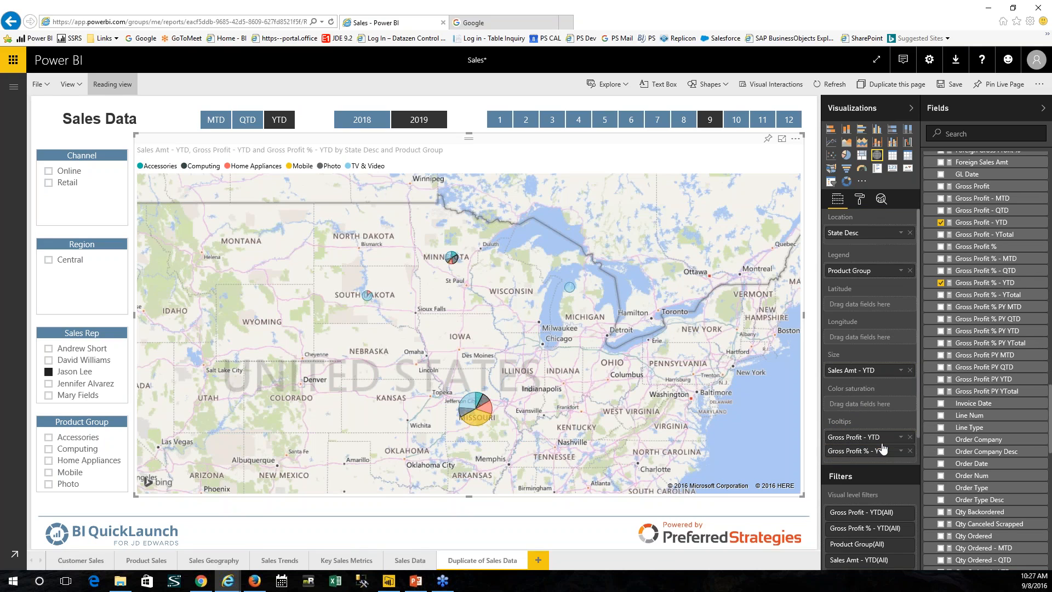
mouse_move(474, 423)
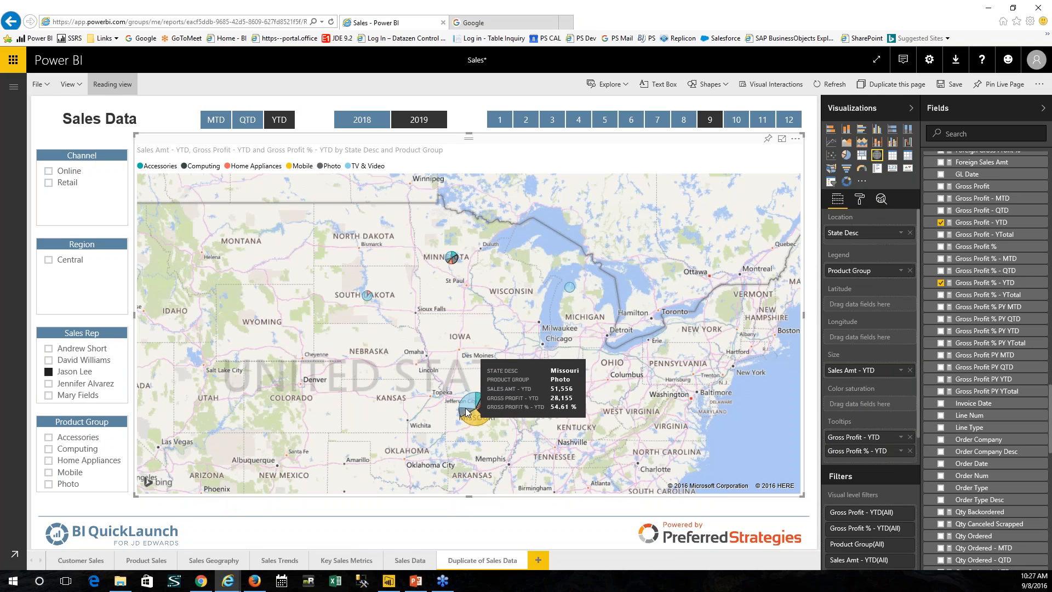
mouse_move(488, 403)
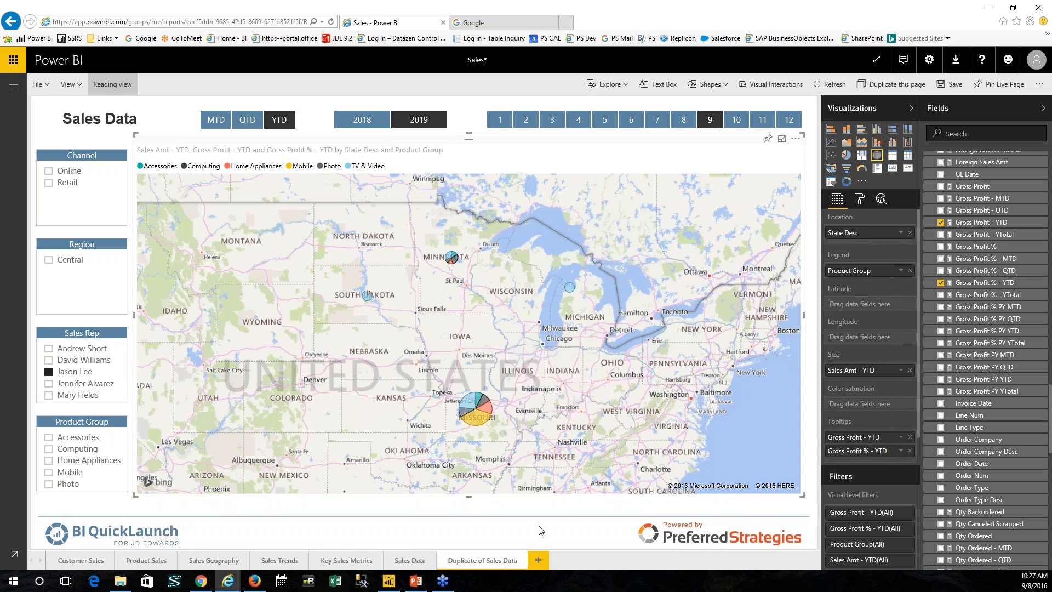
Add a new blank report page and insert a slicer on the Year field from the Calendar table.
click(539, 560)
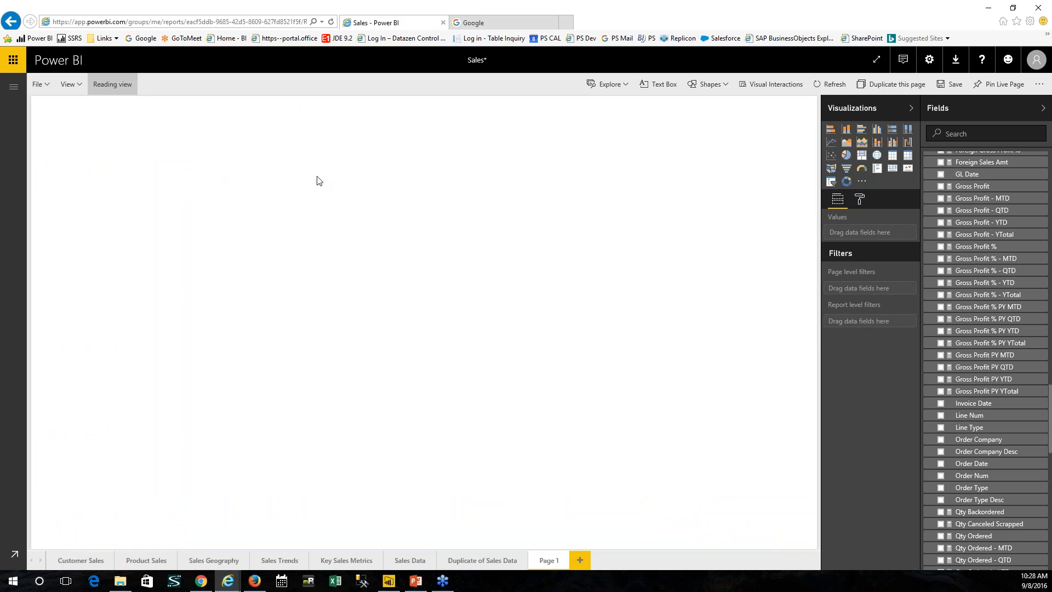
click(829, 181)
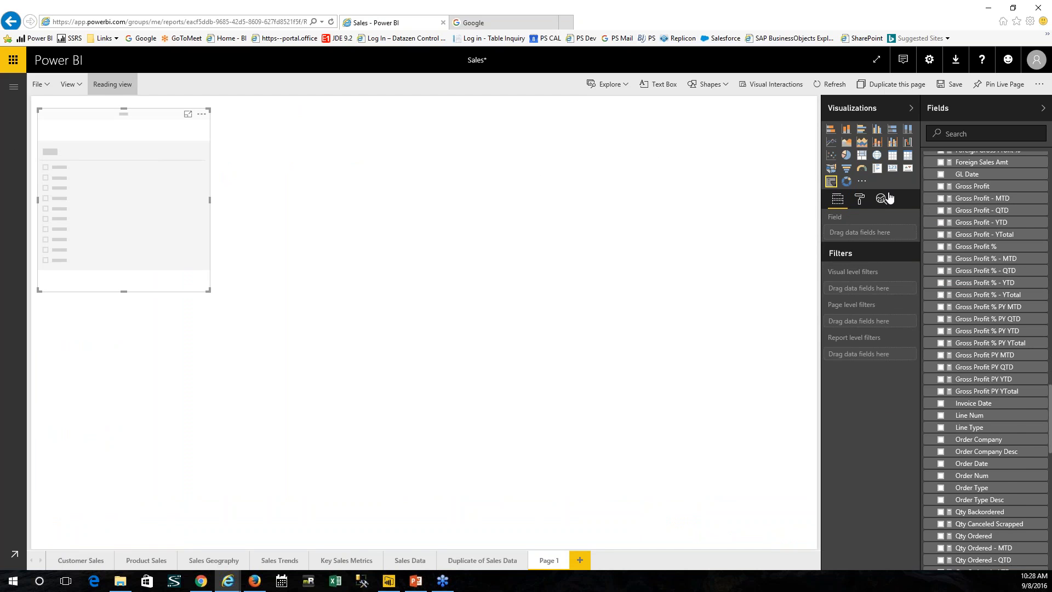
scroll(987, 351, down, 10)
scroll(1024, 265, up, 15)
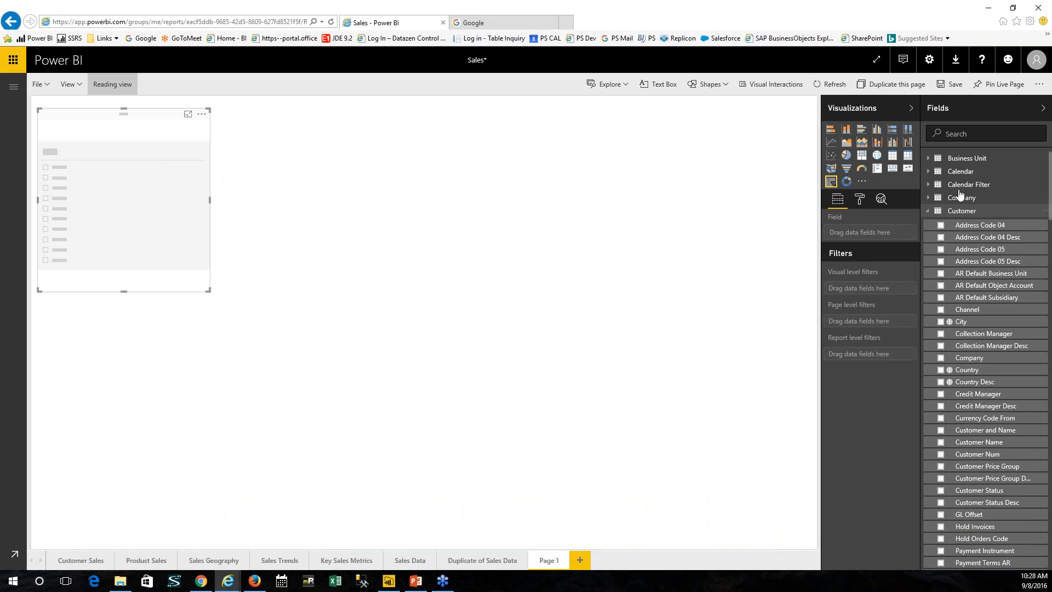
click(929, 172)
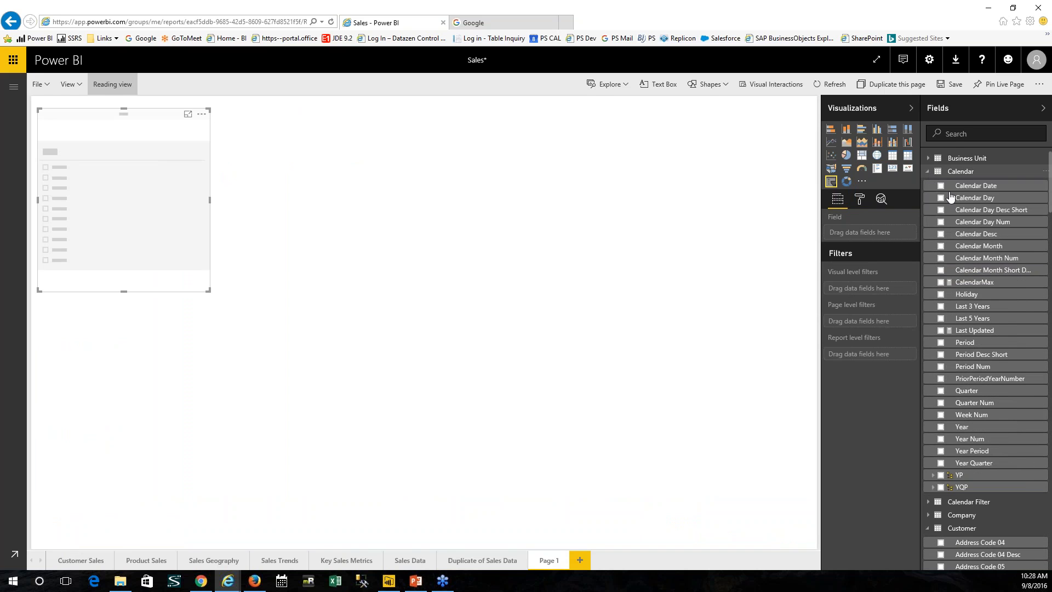
click(942, 427)
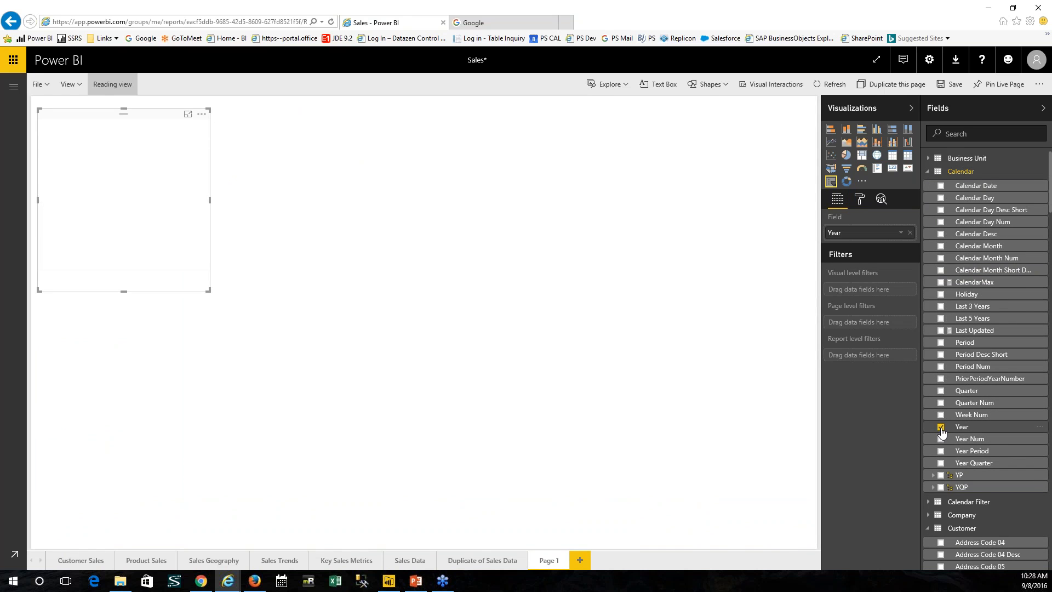
Filter the new page to 2019 with the Year slicer.
scroll(91, 230, down, 1)
scroll(86, 237, down, 3)
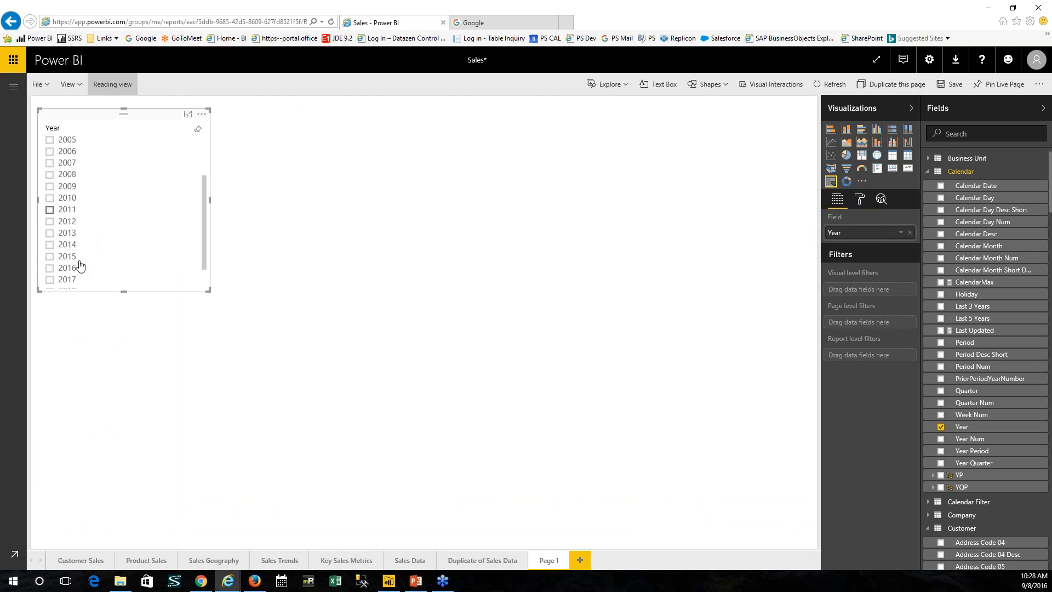
click(50, 272)
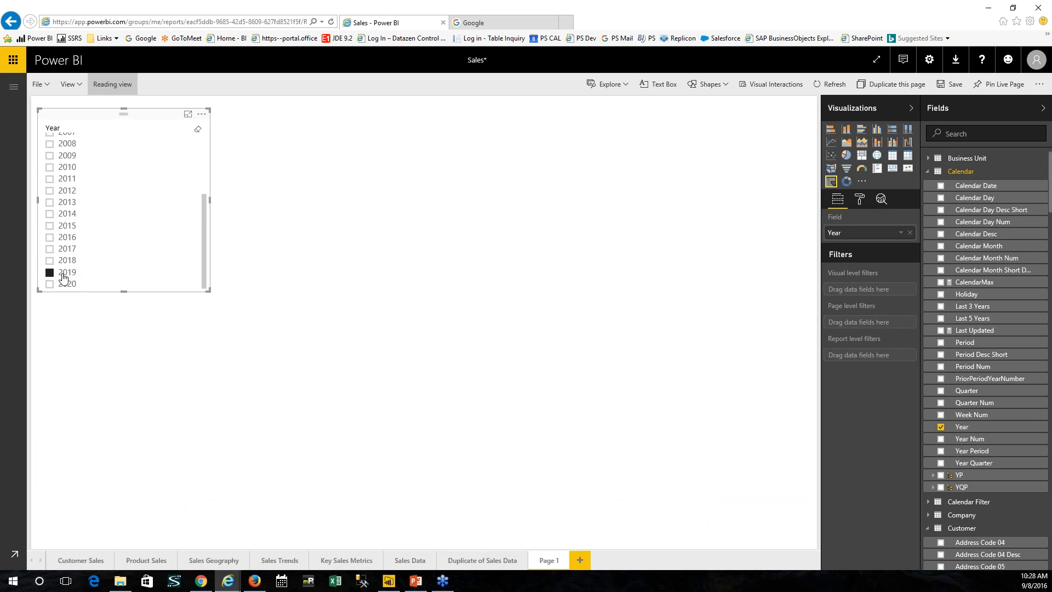
click(531, 261)
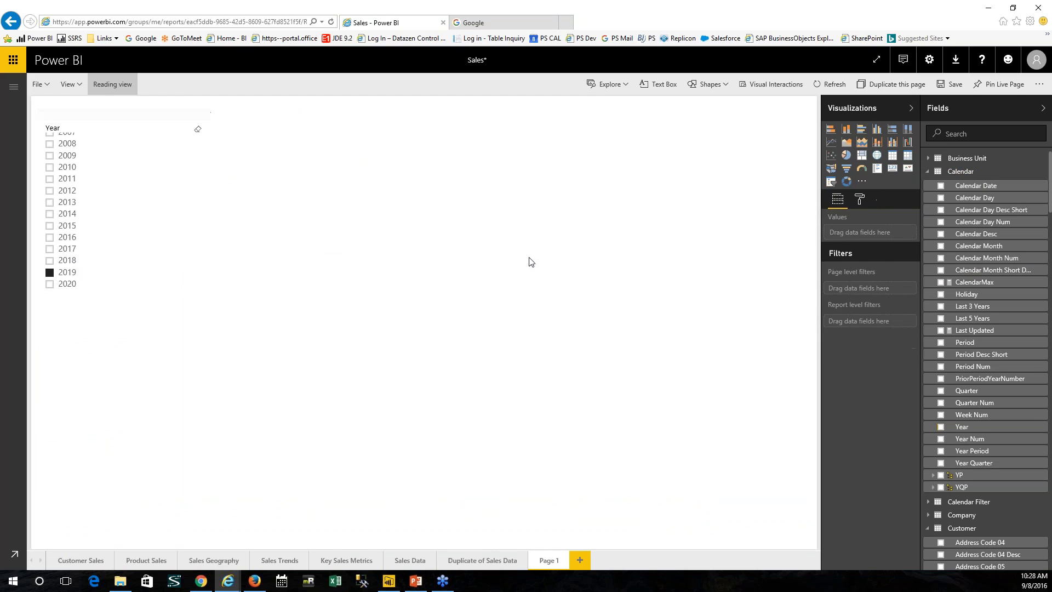
Create a table of the Product Group field beside the Year slicer on the new page.
click(929, 173)
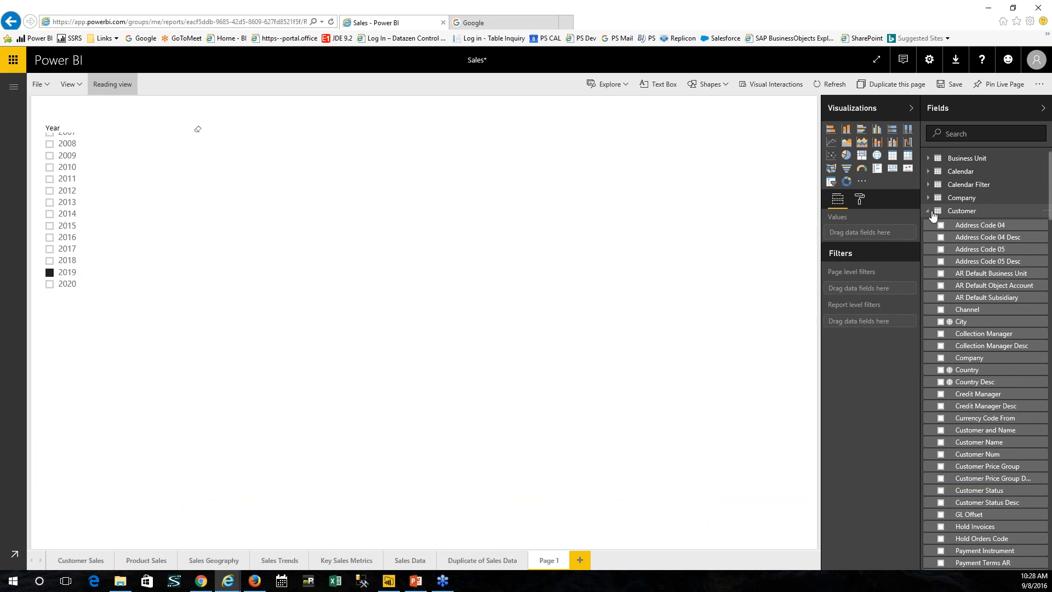
click(931, 214)
scroll(989, 350, down, 10)
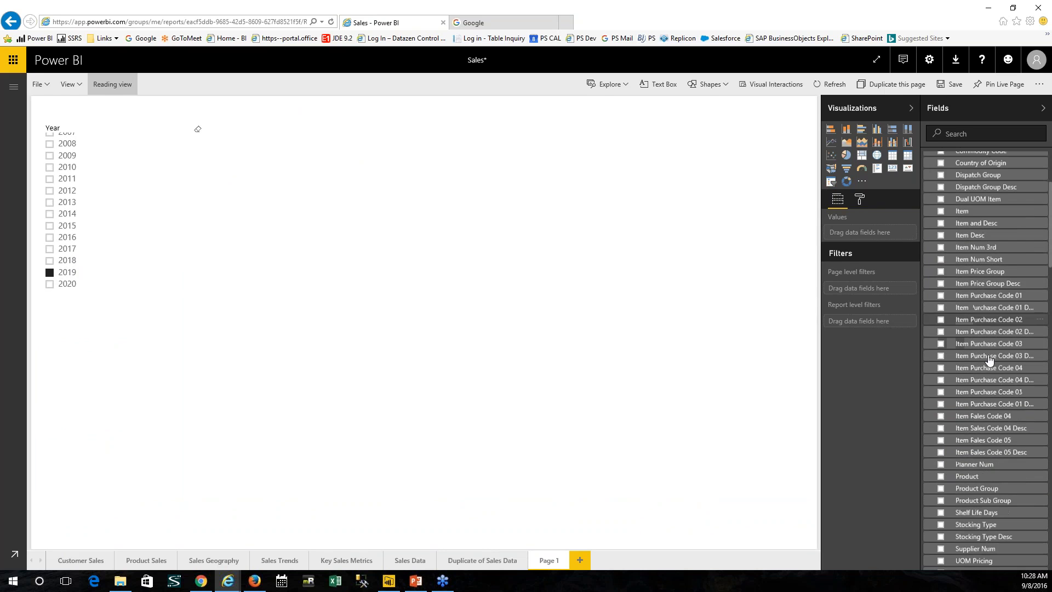
drag(987, 398, 296, 159)
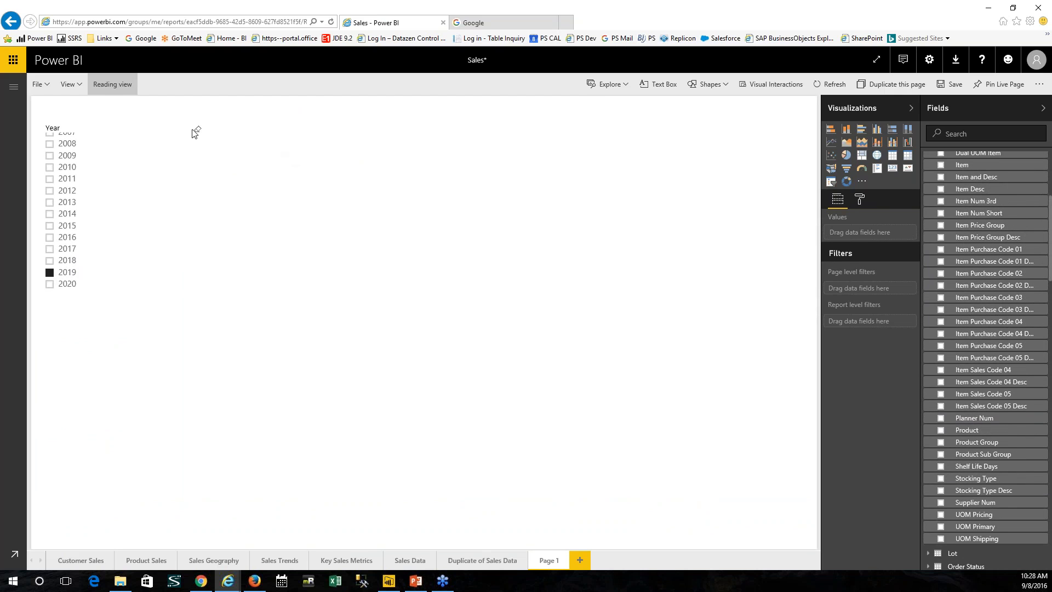
Narrow the Year slicer to about half its width and move the product group table closer to it.
click(121, 129)
drag(209, 200, 125, 200)
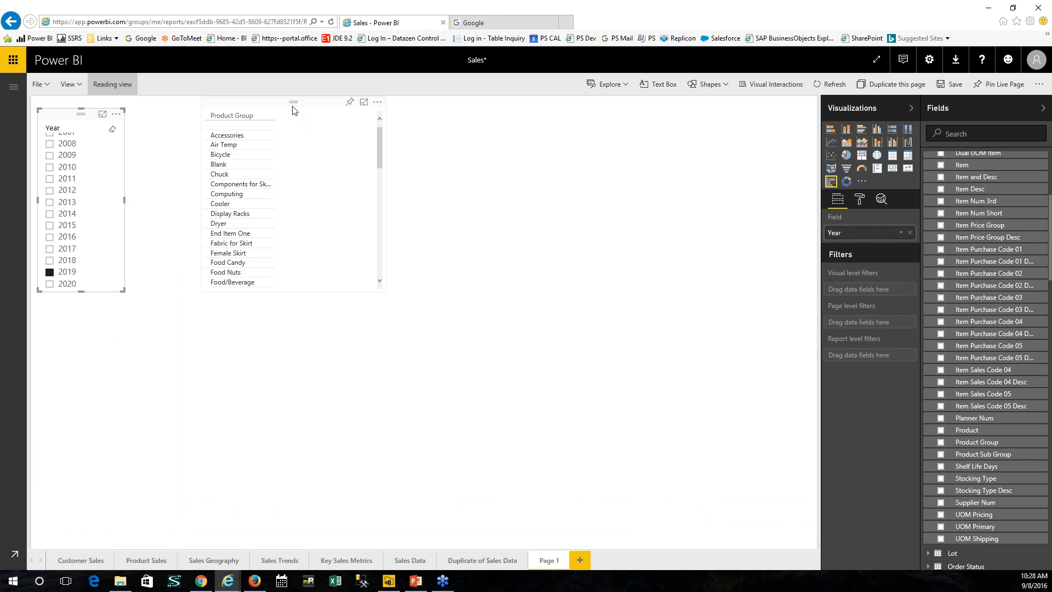
drag(294, 110, 265, 123)
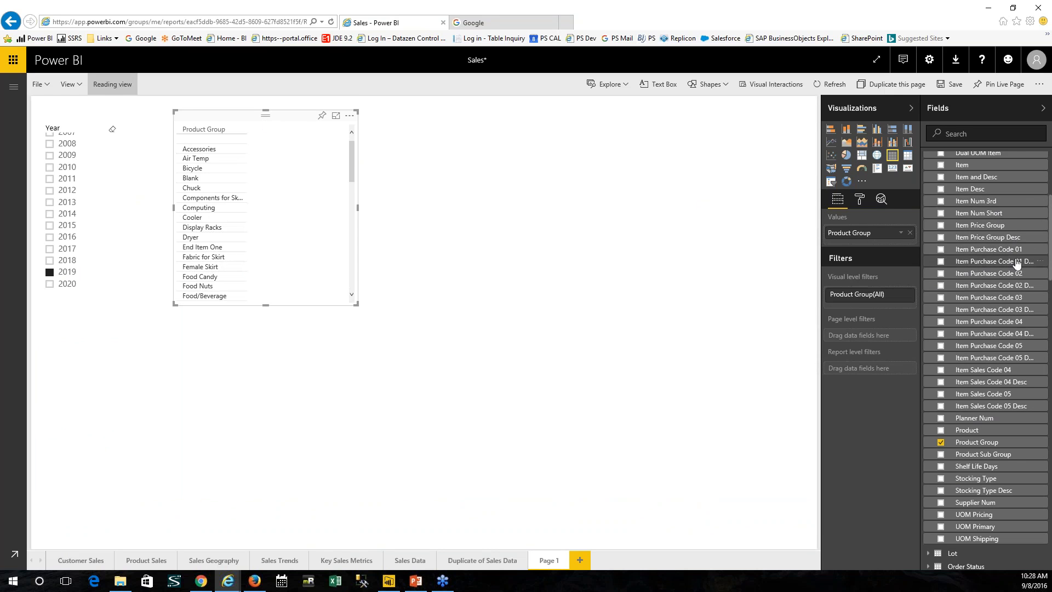
Add the Sales Amt - YTD measure to the product group table and shift the table slightly down and towards the slicer.
scroll(1016, 262, down, 15)
scroll(1021, 380, down, 9)
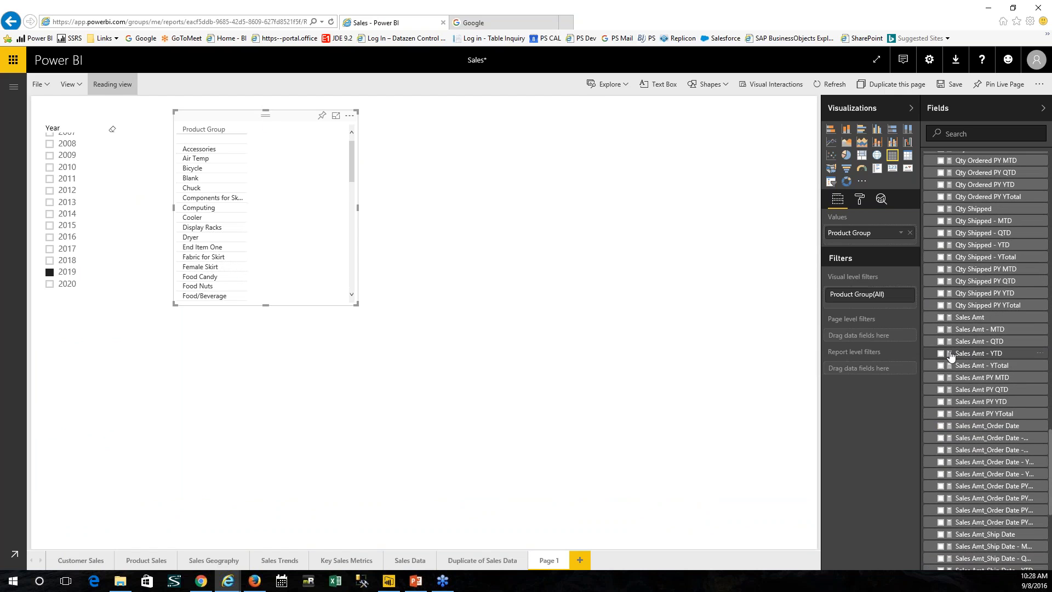
click(942, 353)
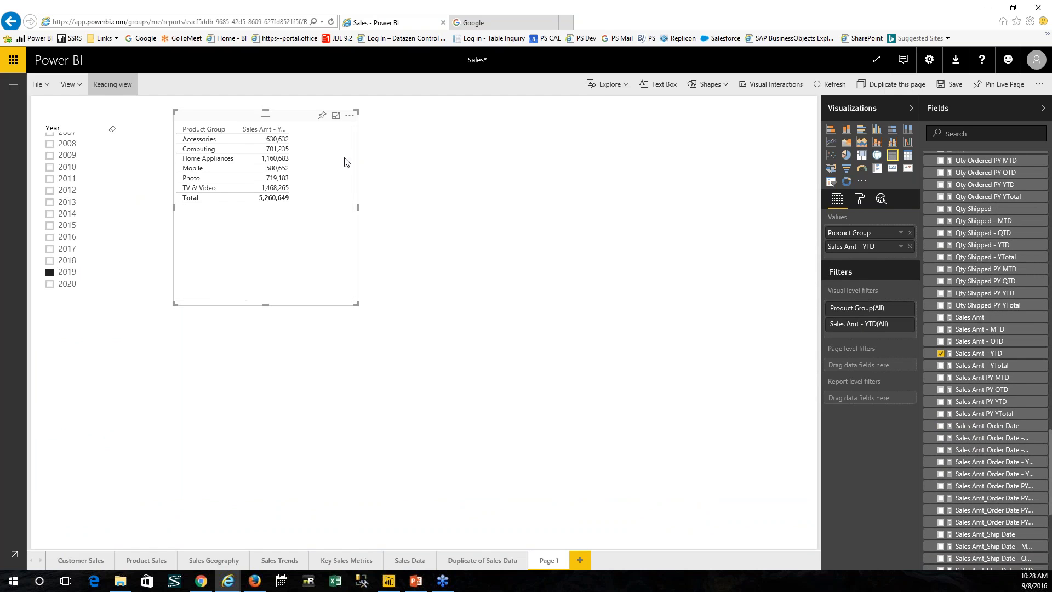
drag(274, 116, 265, 136)
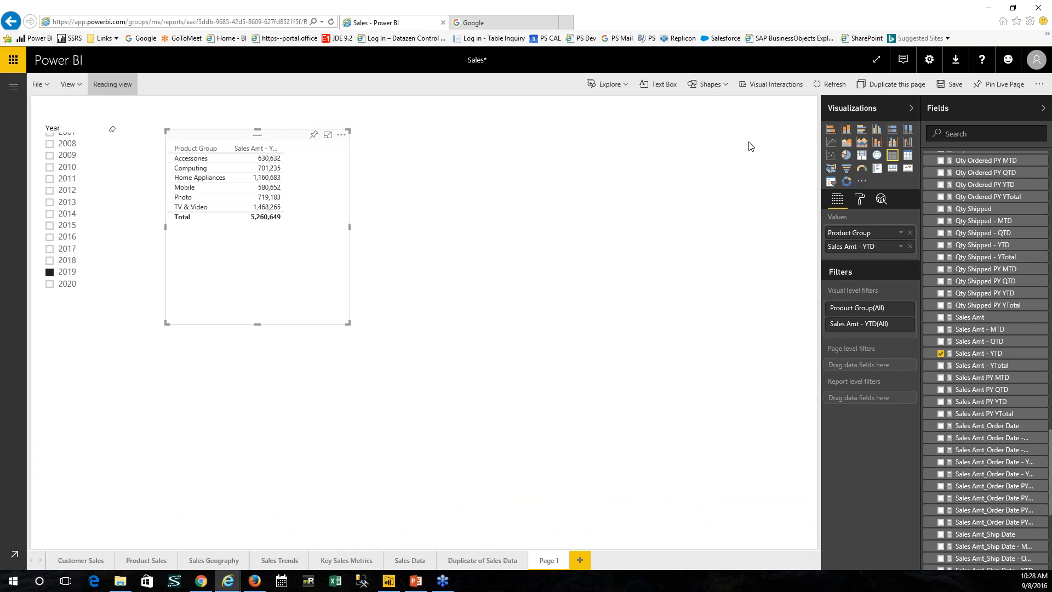
Convert the product group table to a clustered bar chart and sort it by Sales Amt - YTD.
click(863, 129)
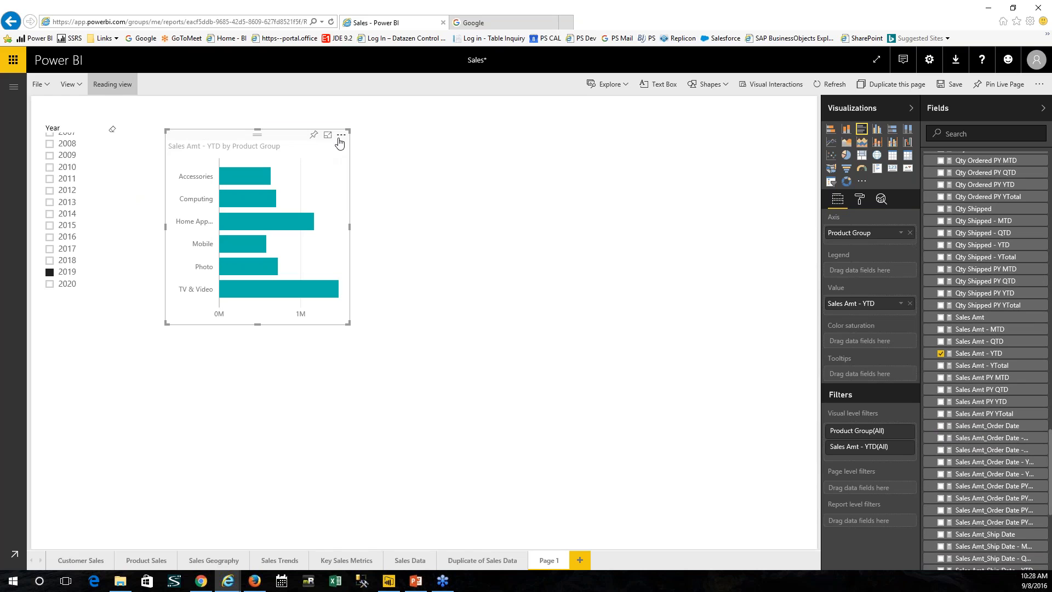
click(342, 138)
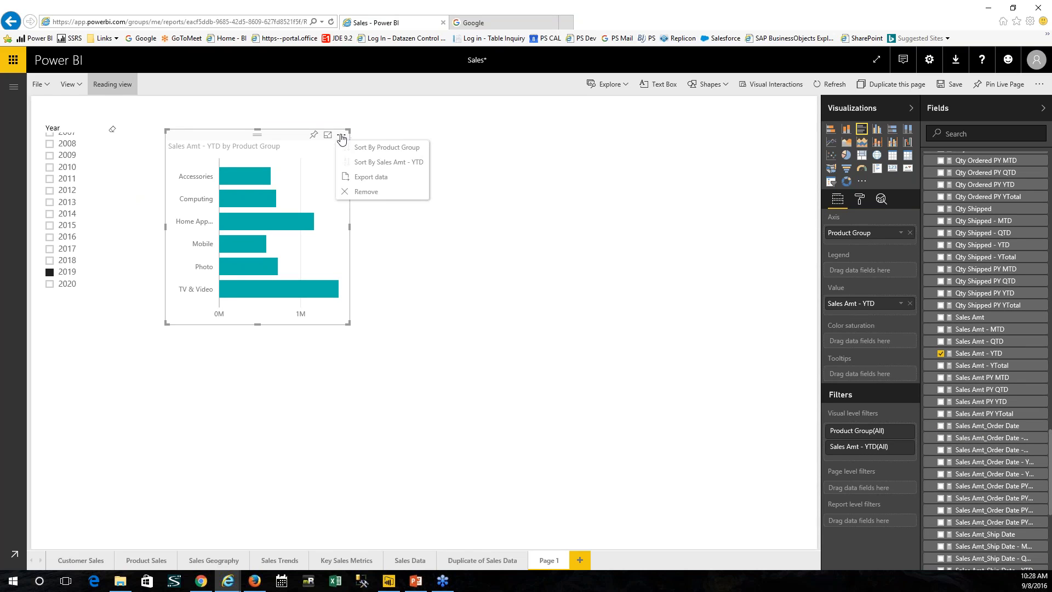
click(372, 163)
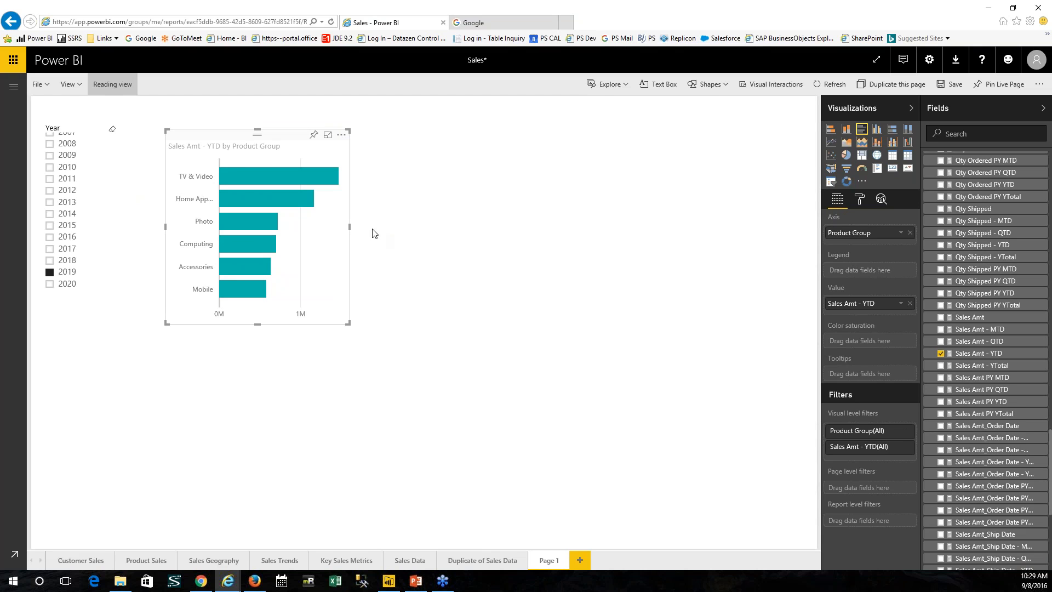
Turn on data labels for the product group bar chart.
click(860, 201)
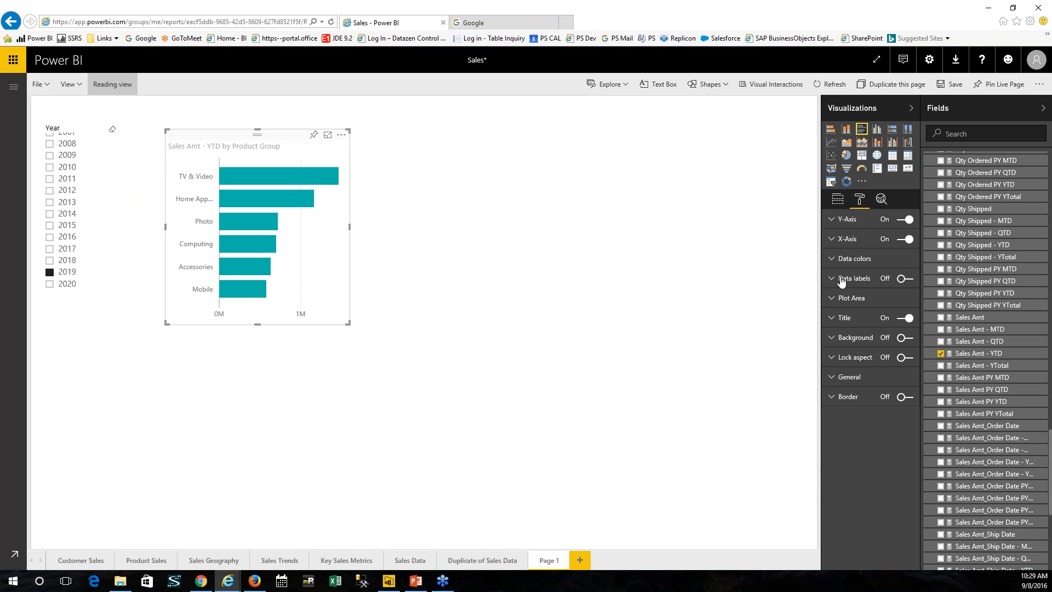
click(901, 281)
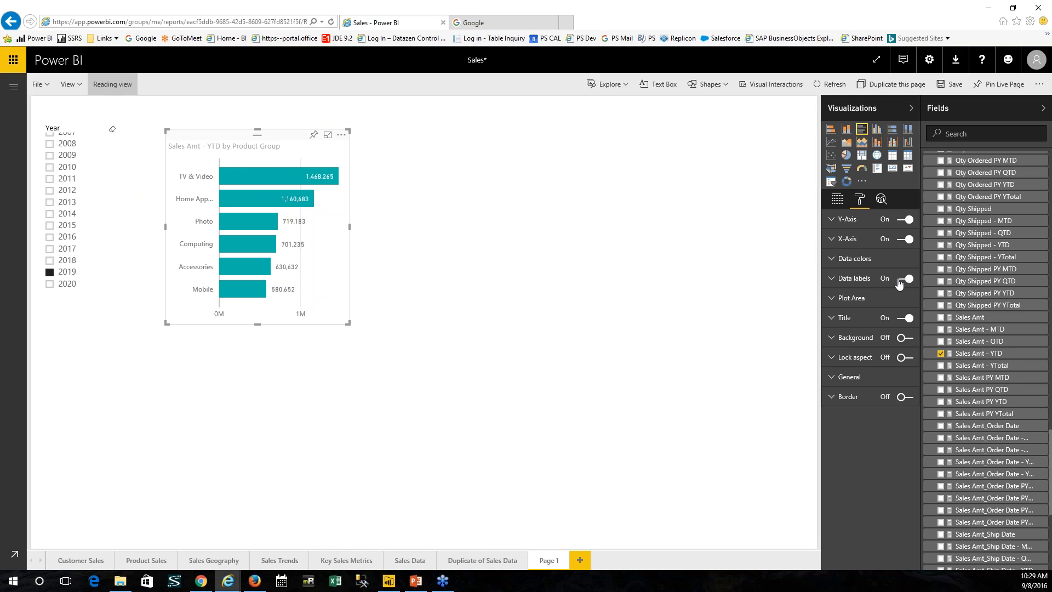
Set the display units of the product group bar chart's data labels to Thousands.
click(838, 280)
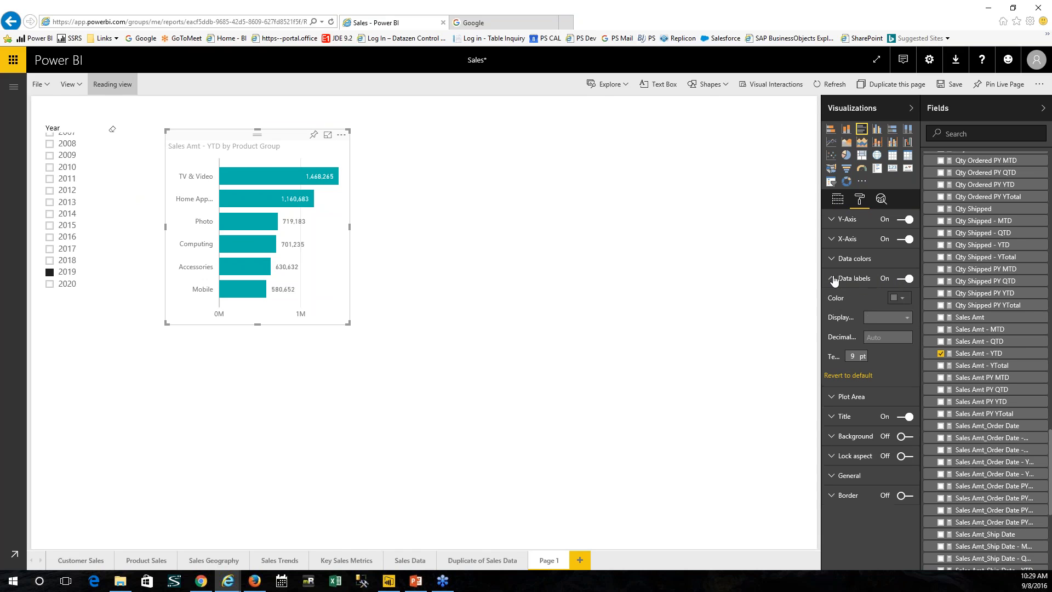
click(903, 319)
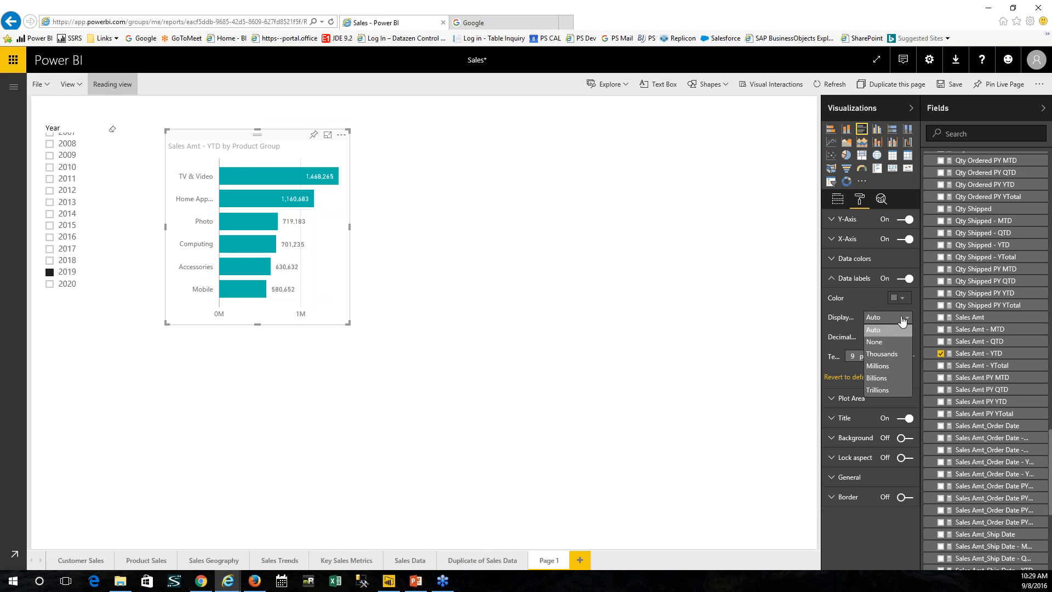
click(883, 355)
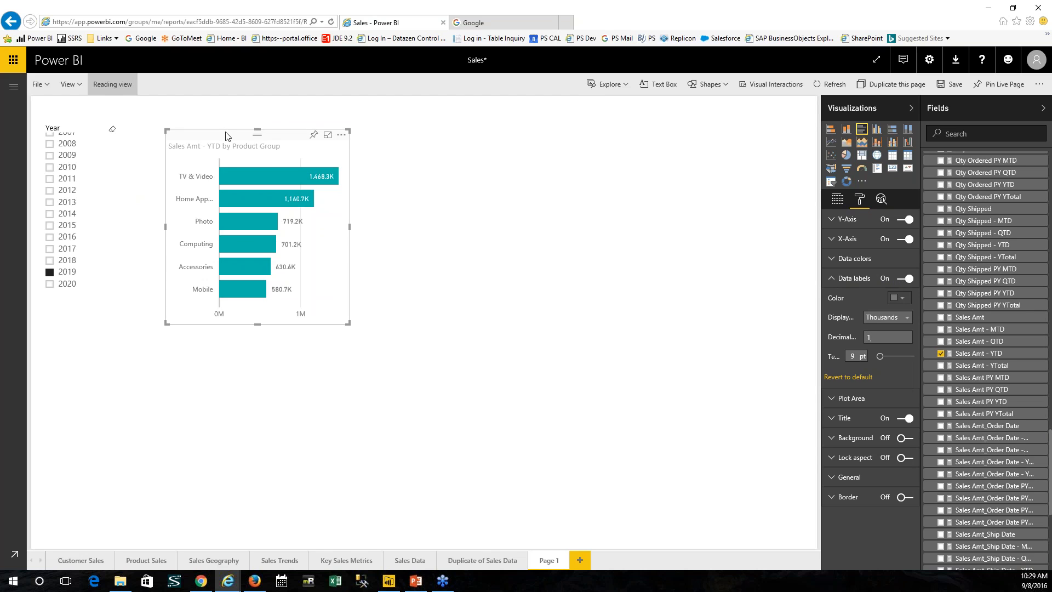
Duplicate the product group bar chart, place the copy beside the original and convert it to a donut chart.
key(ctrl+v)
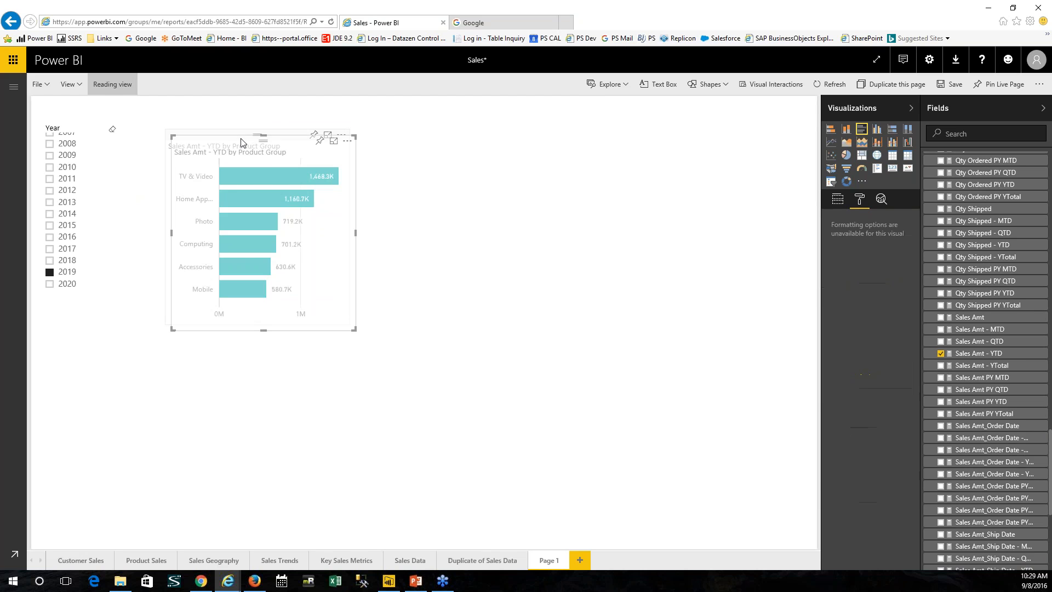
drag(245, 145, 474, 148)
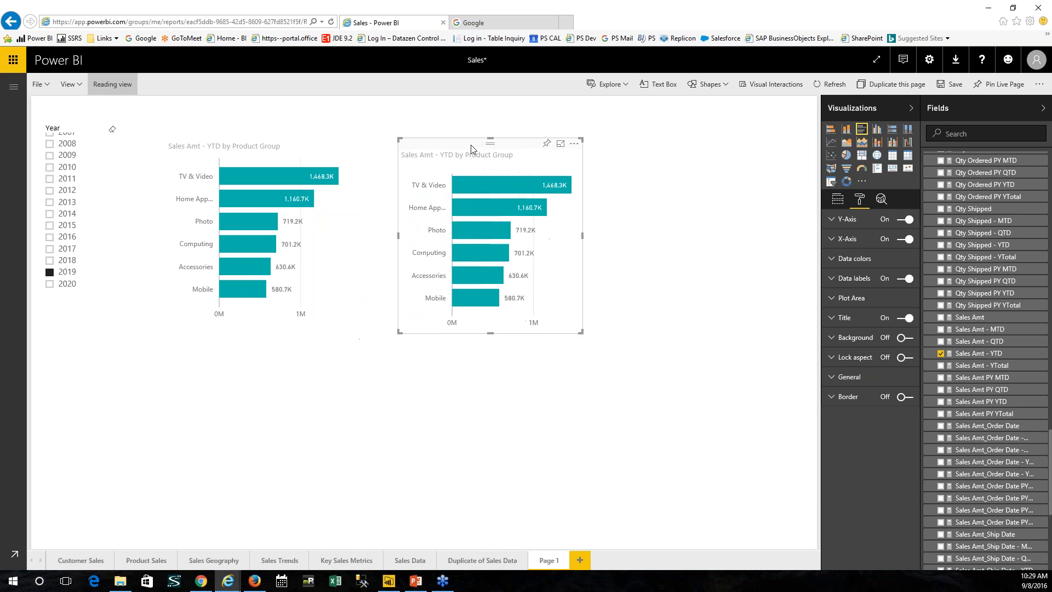
click(847, 183)
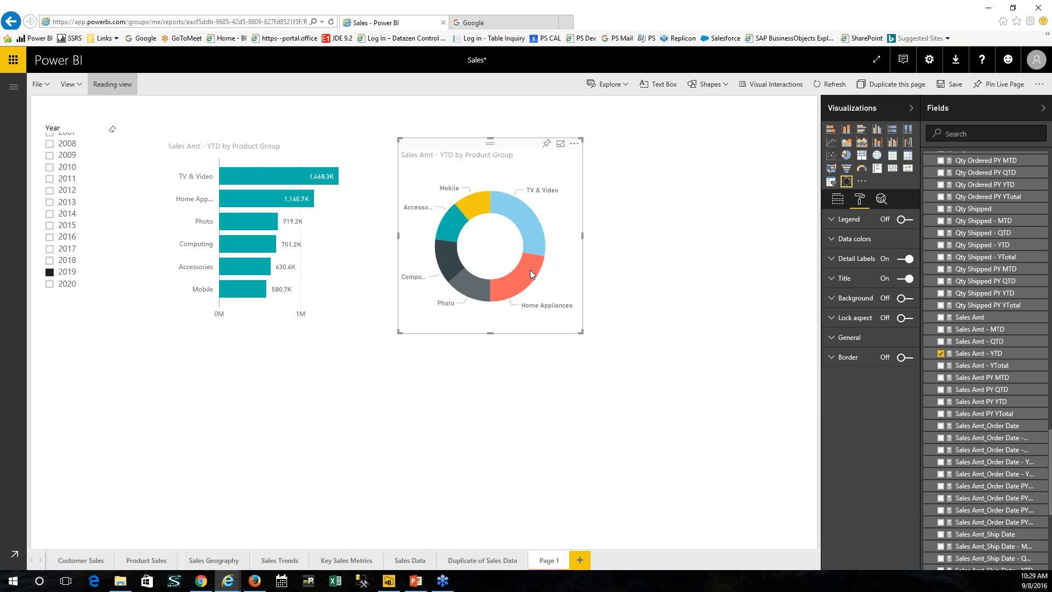
Add the customer Channel field to the donut chart's legend above Product Group and nudge the chart slightly away from the bar chart.
scroll(1043, 247, up, 15)
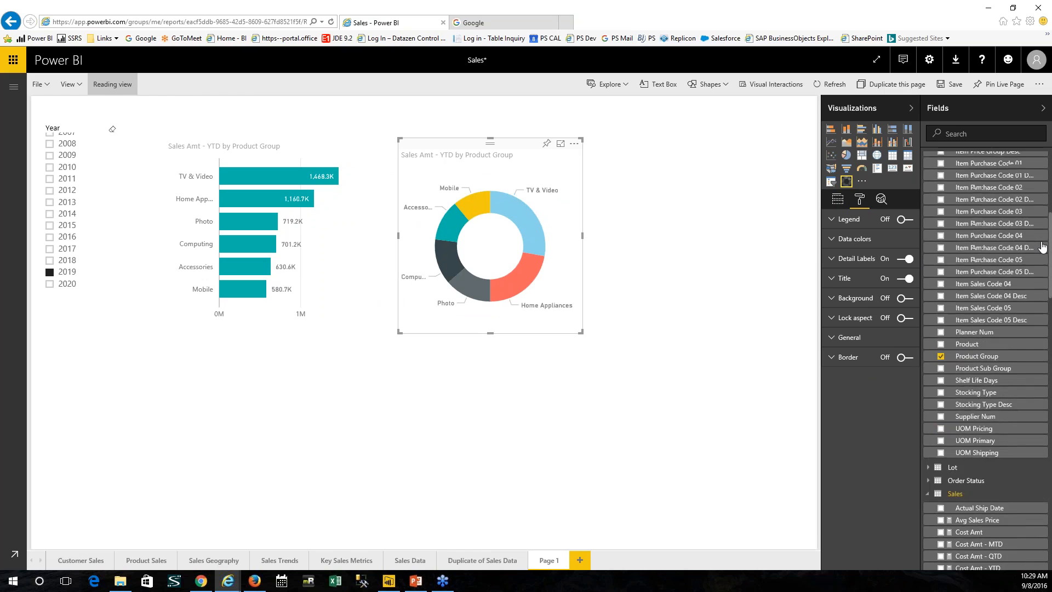
scroll(1043, 247, up, 10)
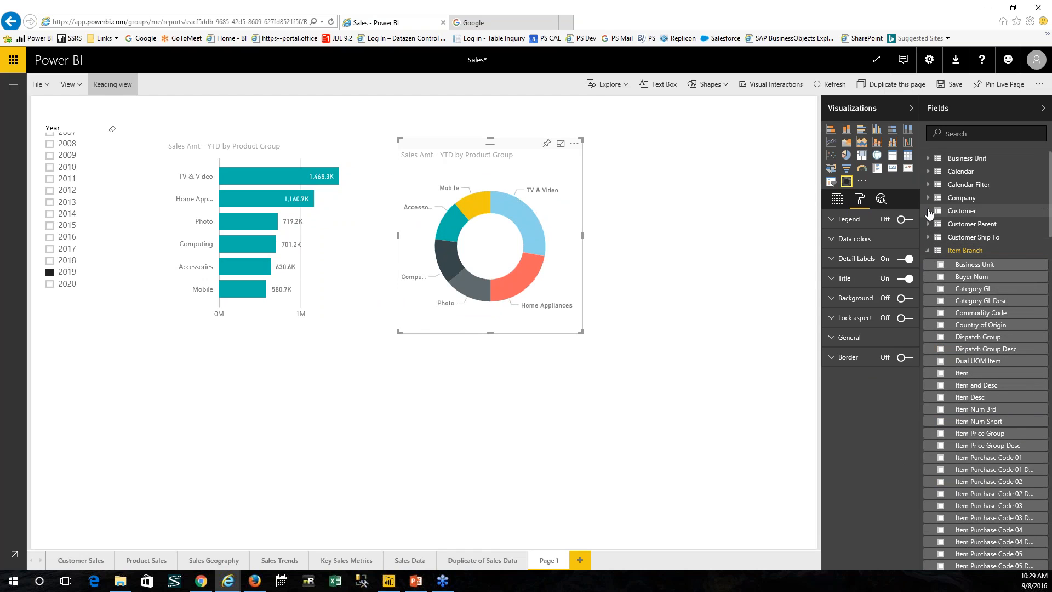
click(929, 211)
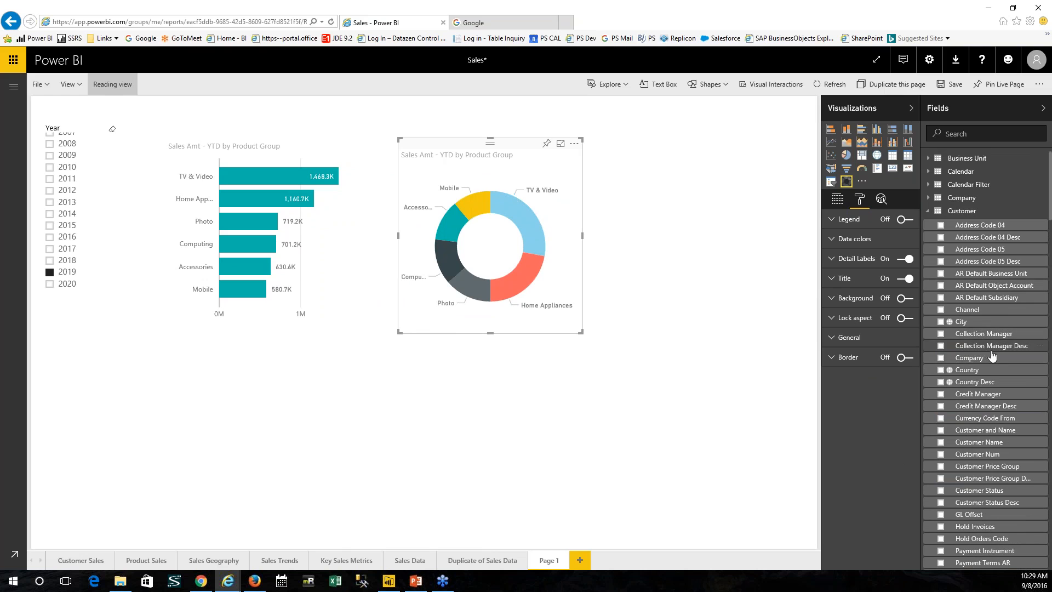
drag(970, 315, 536, 229)
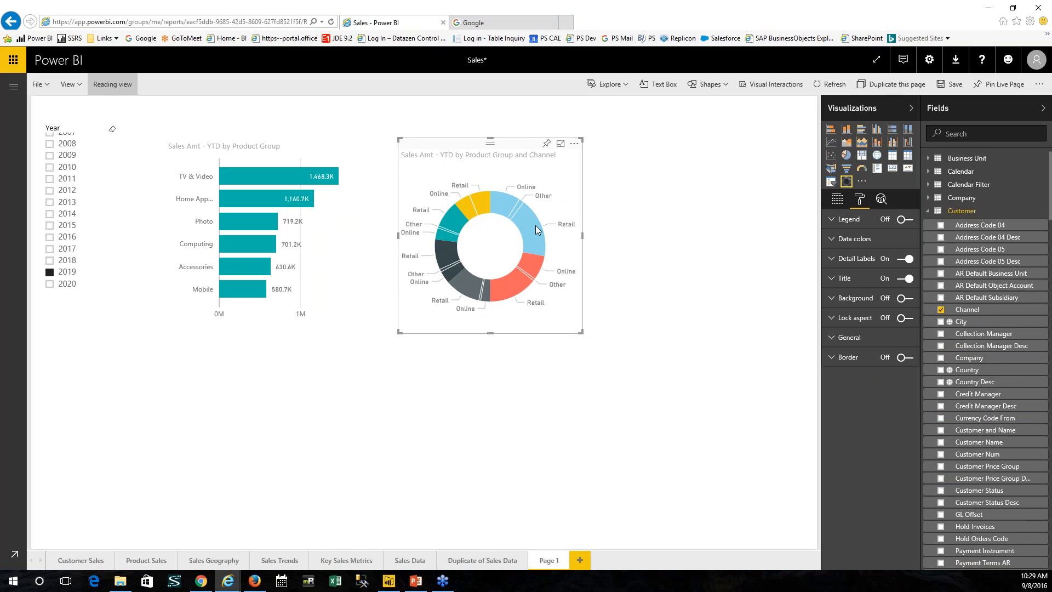
click(837, 199)
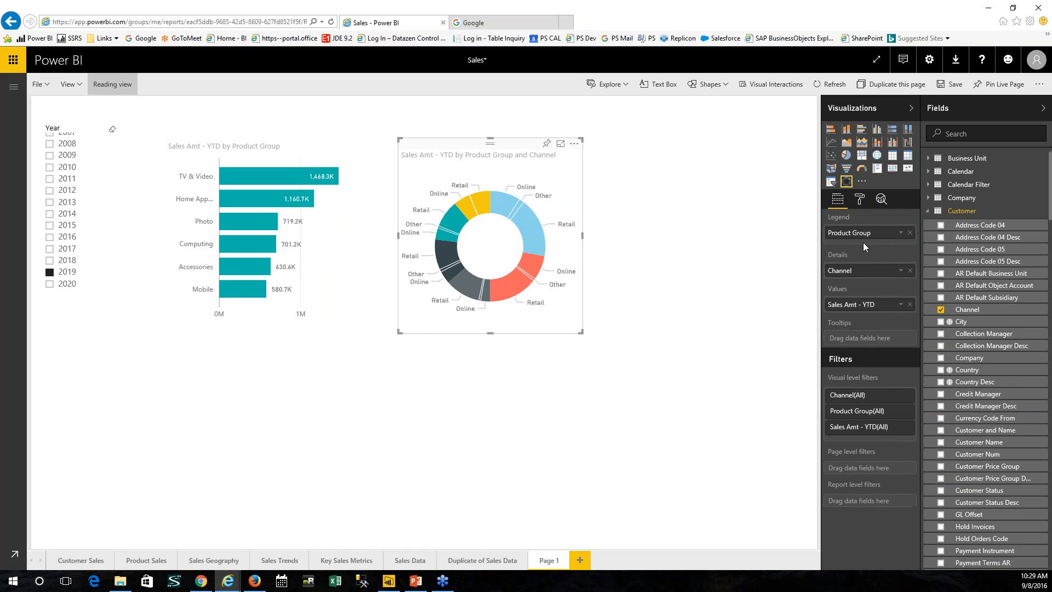
drag(851, 271, 866, 233)
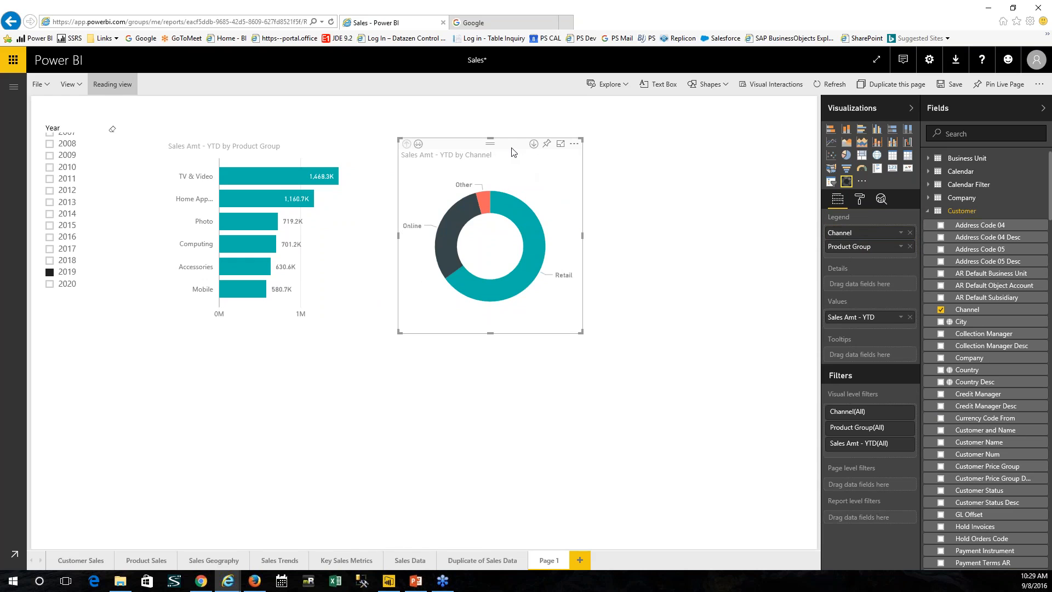
drag(519, 147, 527, 144)
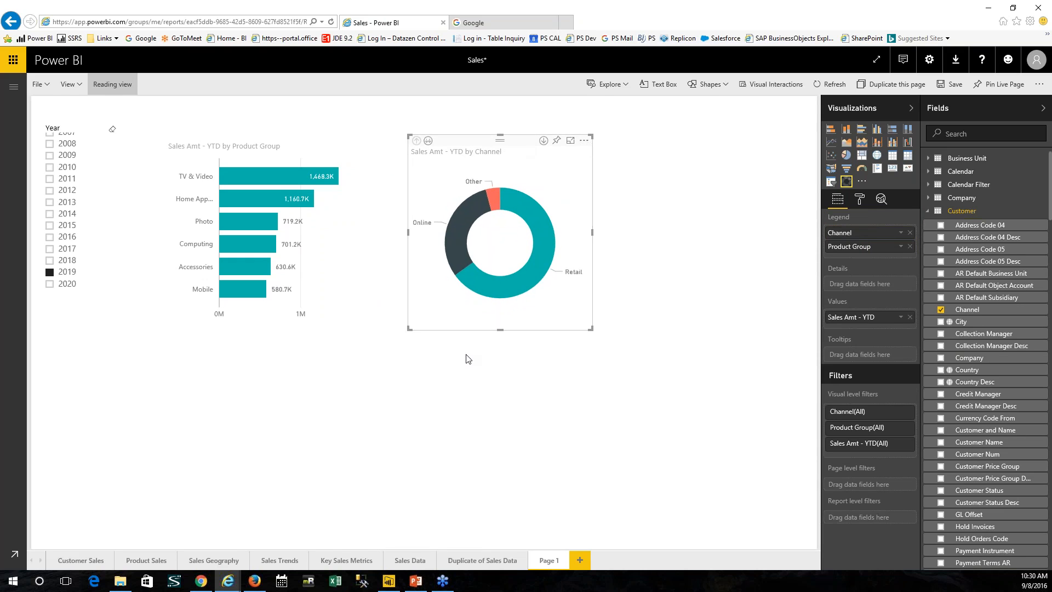
Create a line and clustered column chart with the Calendar field Year Period as shared axis, in the empty area below the bar chart.
click(261, 409)
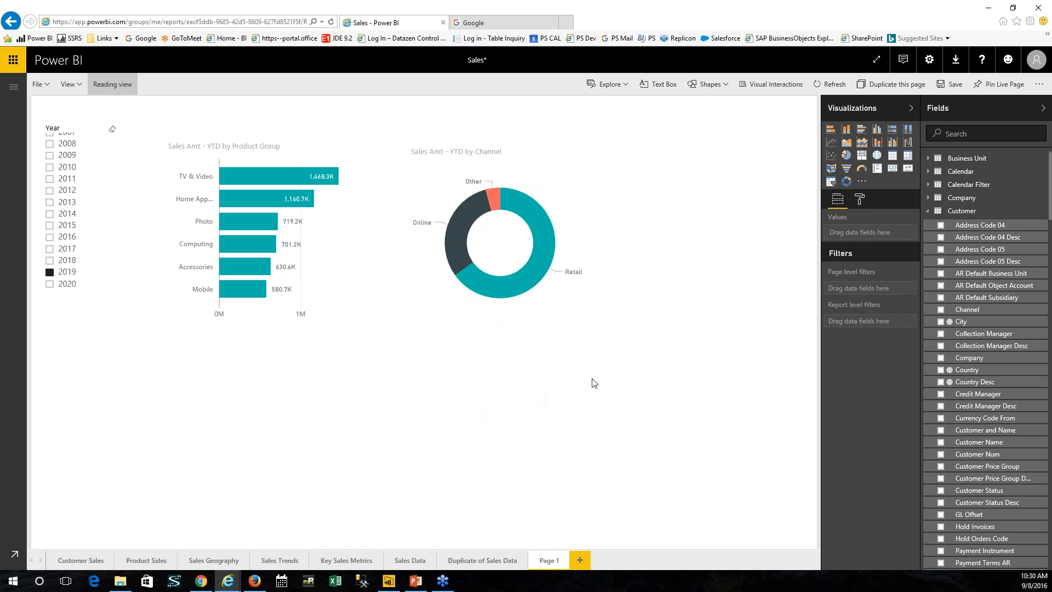
click(962, 171)
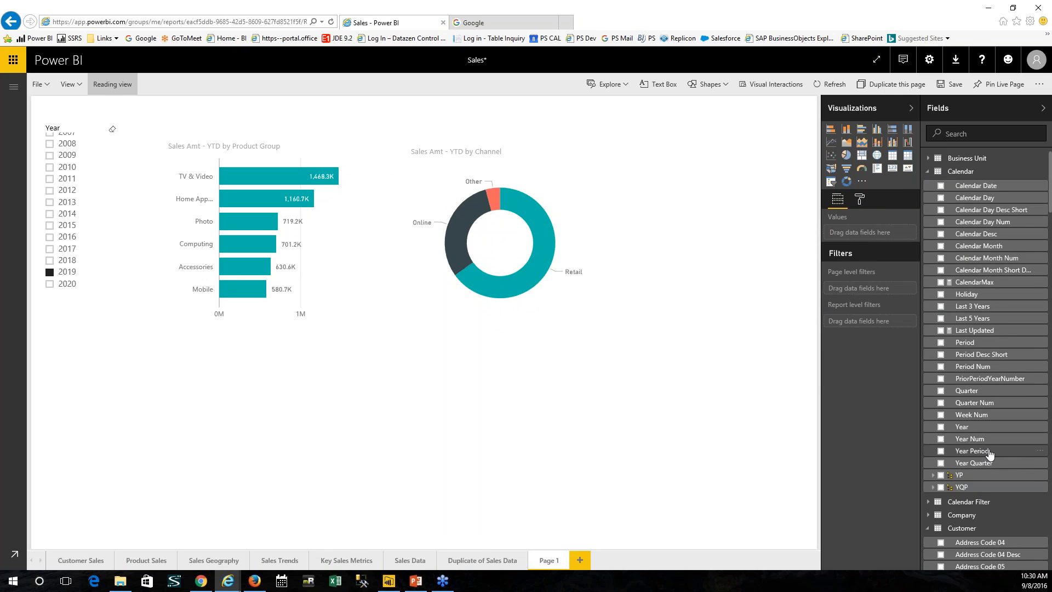
drag(680, 465, 176, 409)
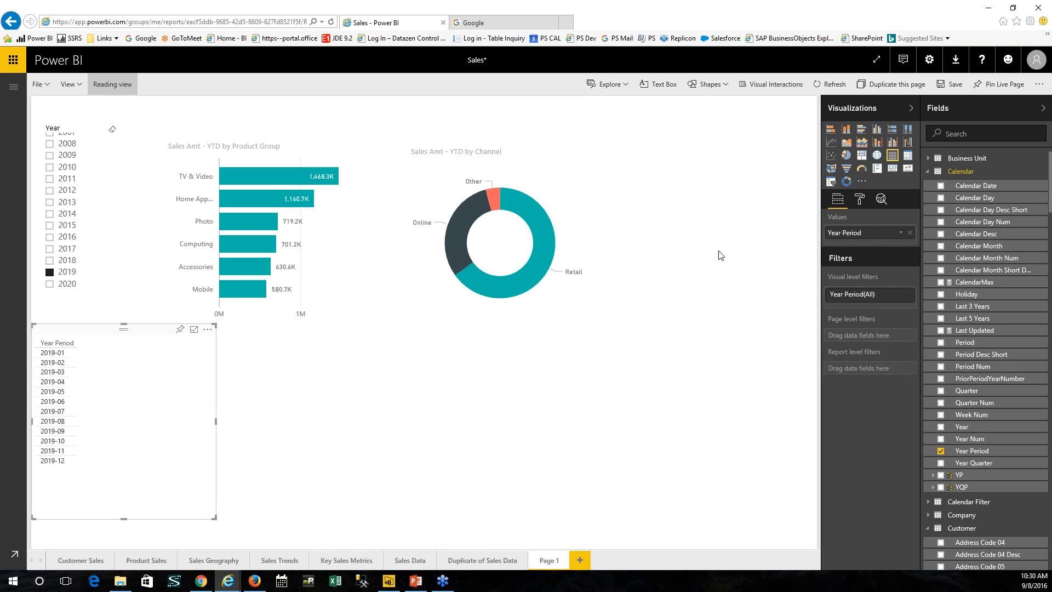
click(893, 142)
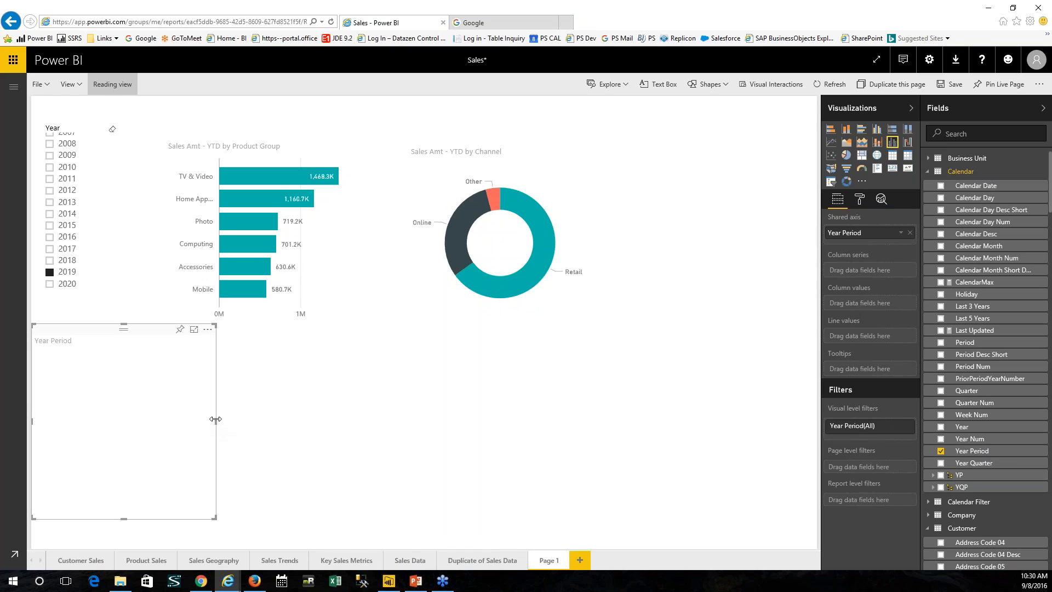
Widen the Year Period chart to nearly the full page width and shift it slightly down.
drag(221, 421, 804, 439)
click(804, 437)
drag(610, 331, 618, 344)
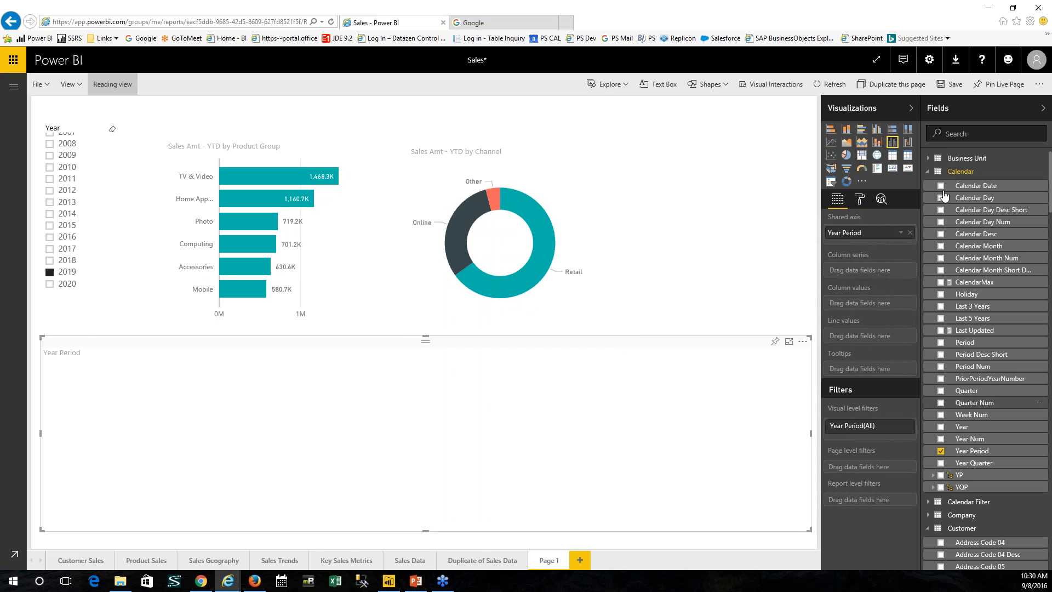
Add Gross Profit as column values and Gross Profit % as line values to the Year Period chart.
click(929, 172)
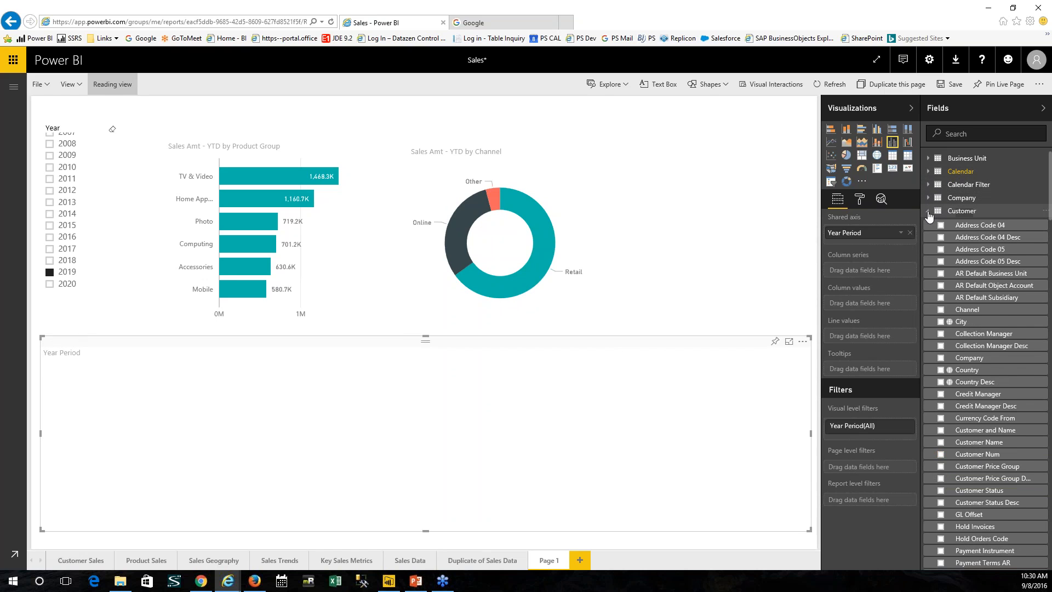
click(928, 212)
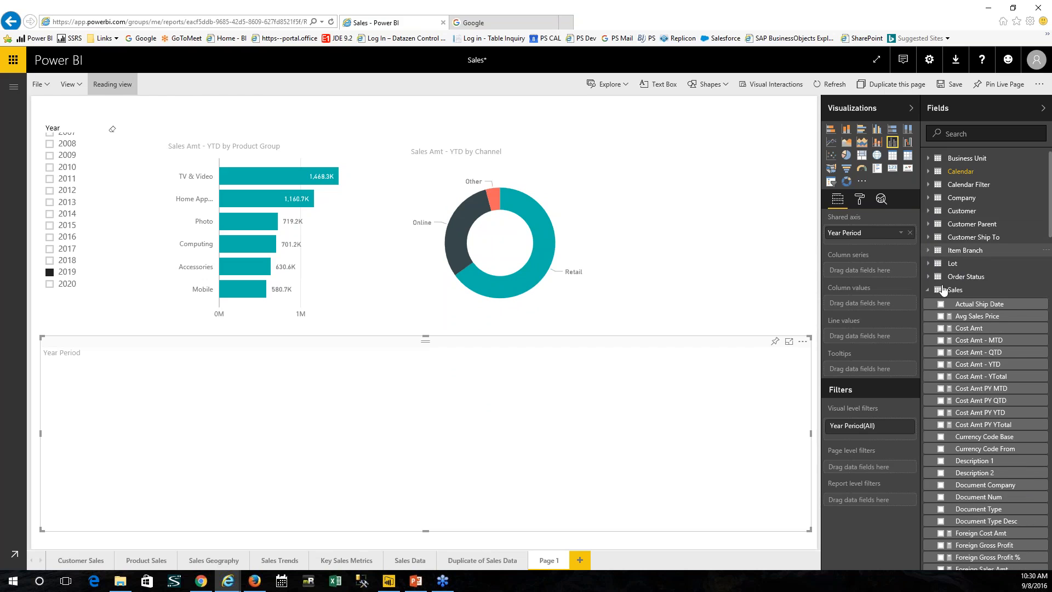
scroll(981, 396, down, 3)
scroll(981, 397, up, 1)
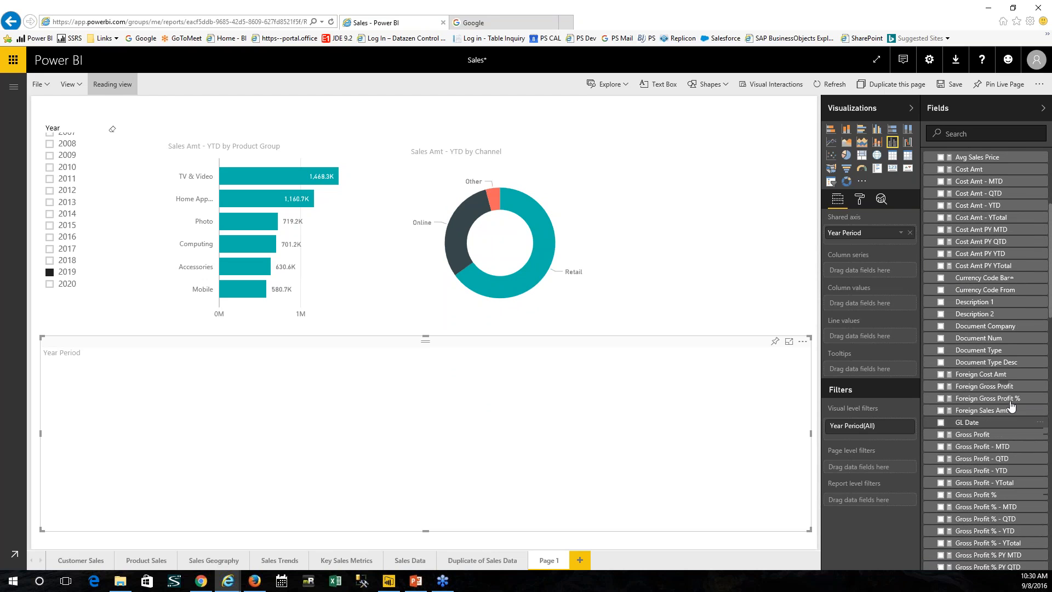
click(942, 468)
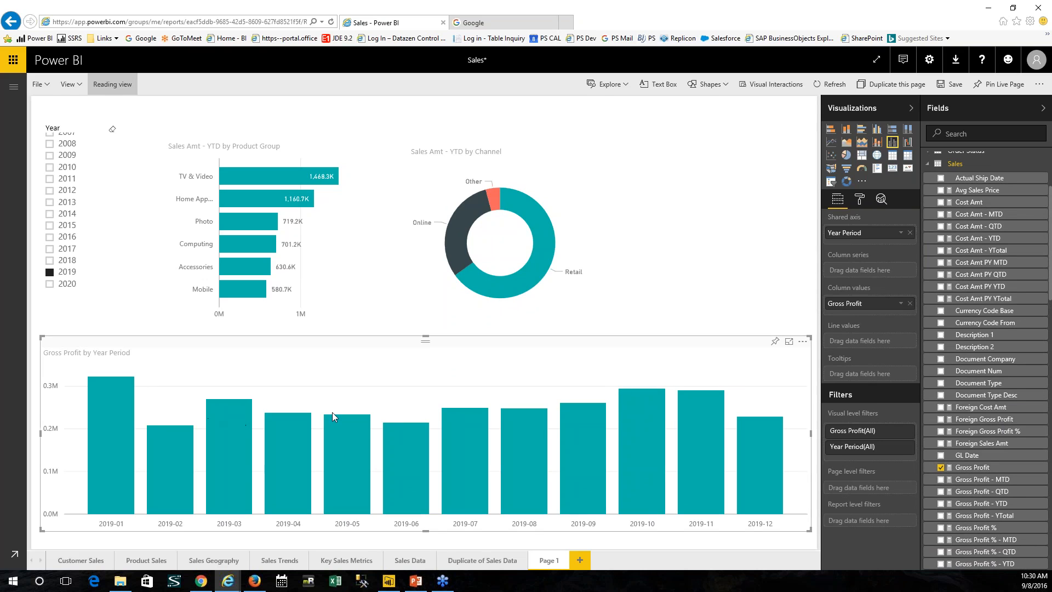
drag(990, 527, 892, 342)
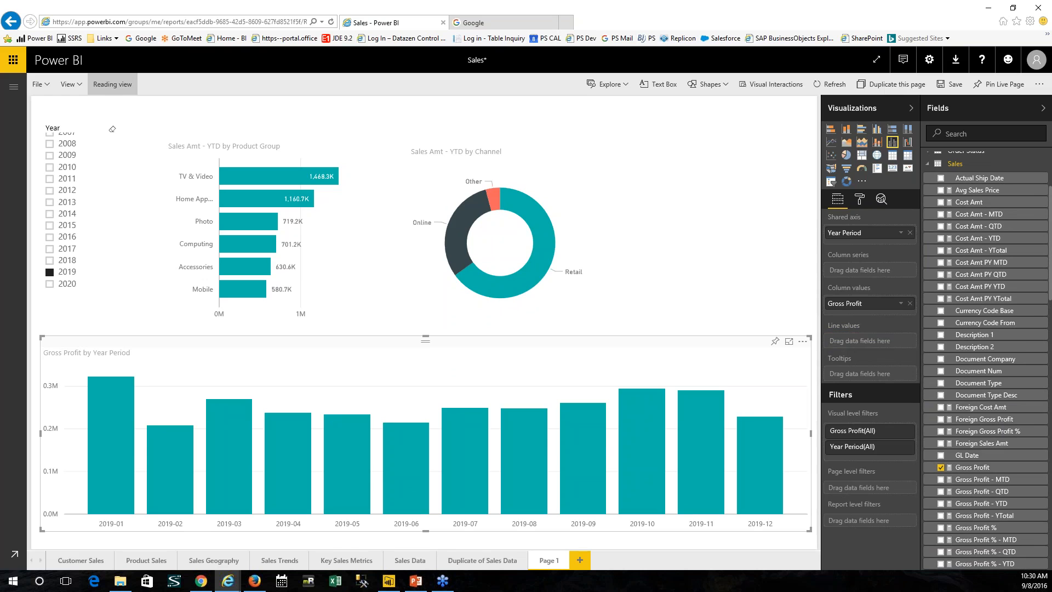
Turn on data labels for the gross profit combo chart, then deselect the chart.
click(863, 202)
click(905, 298)
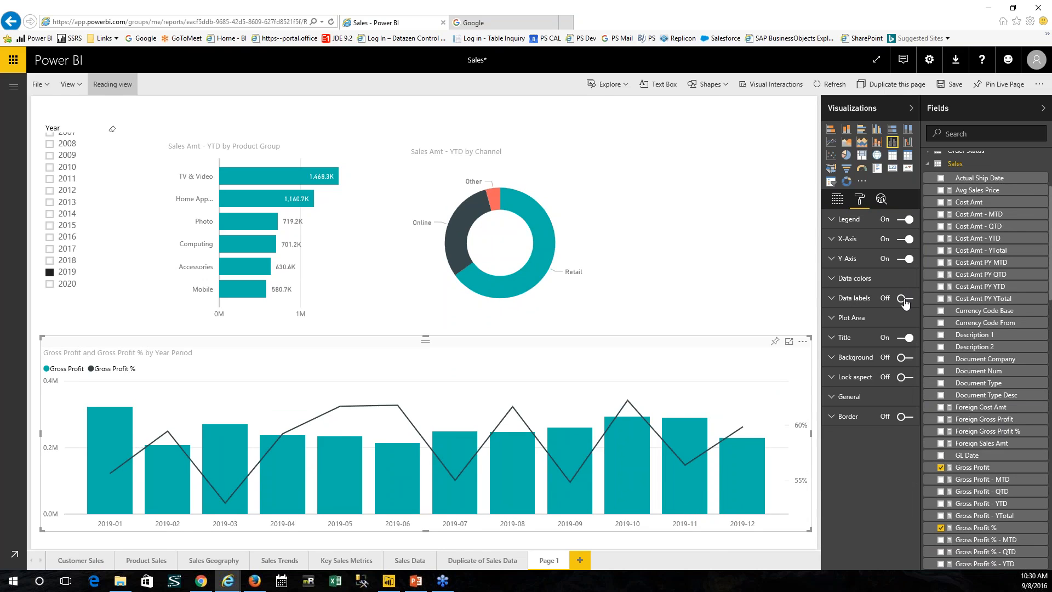
click(845, 301)
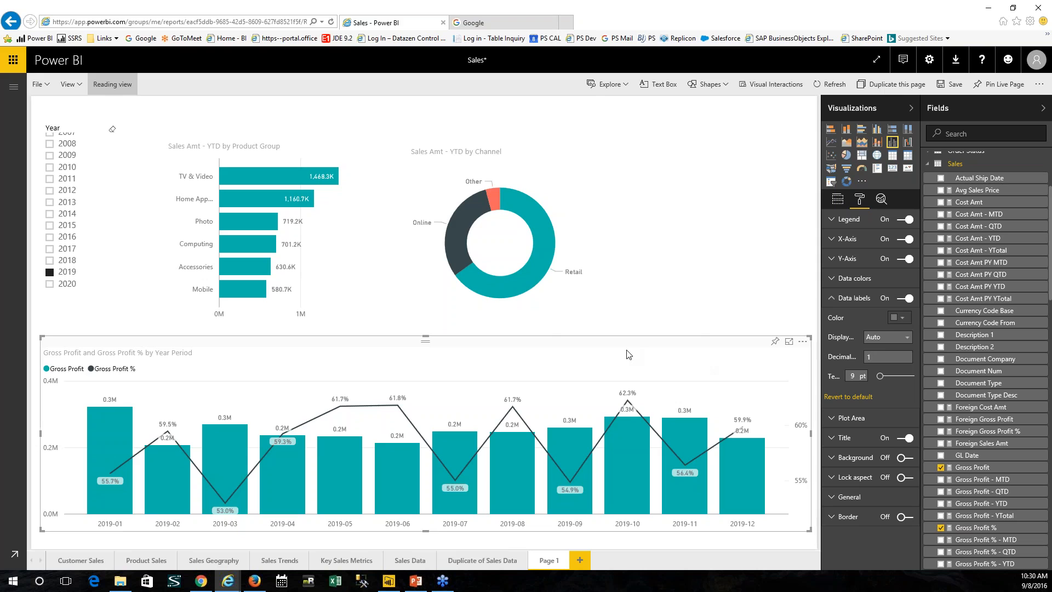
click(632, 144)
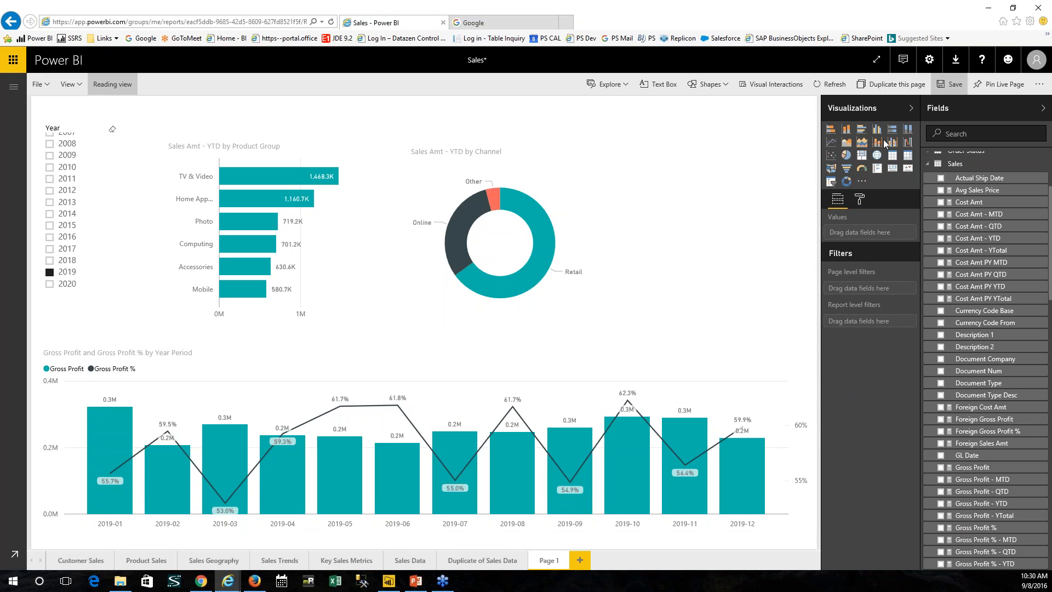
Save a copy of the report as Sales Ad hoc Report and dismiss the notification.
click(39, 83)
click(69, 140)
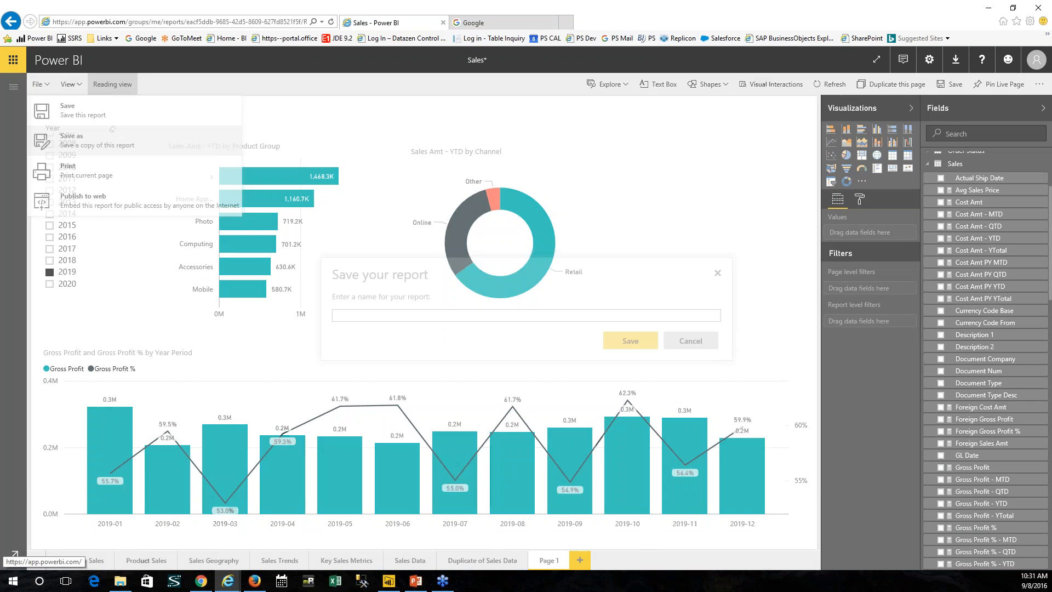
text(Asale)
key(BackSpace)
key(BackSpace)
text(Sales Ad hoc Report)
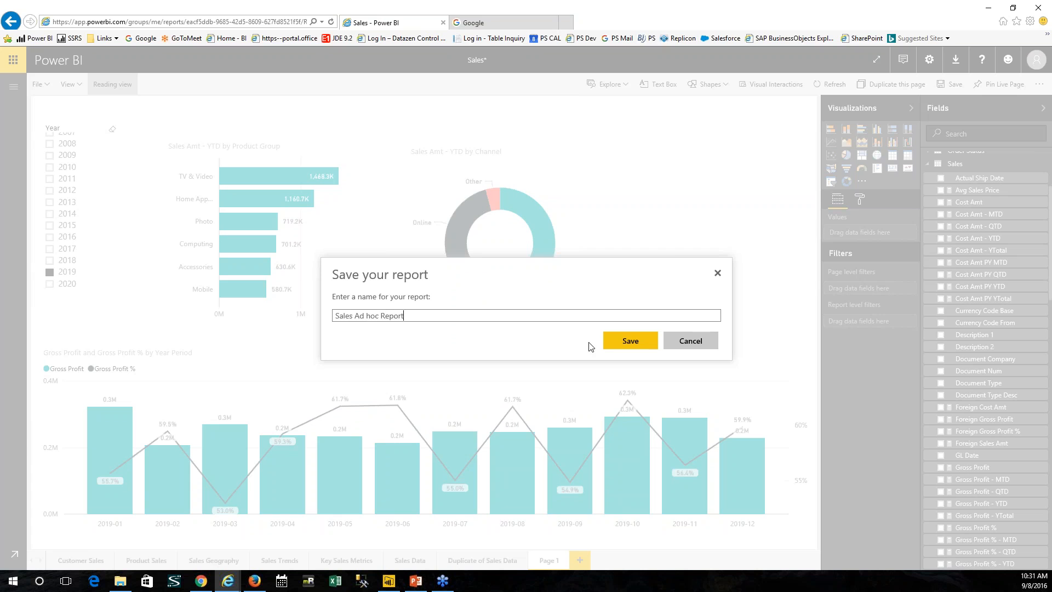
click(630, 341)
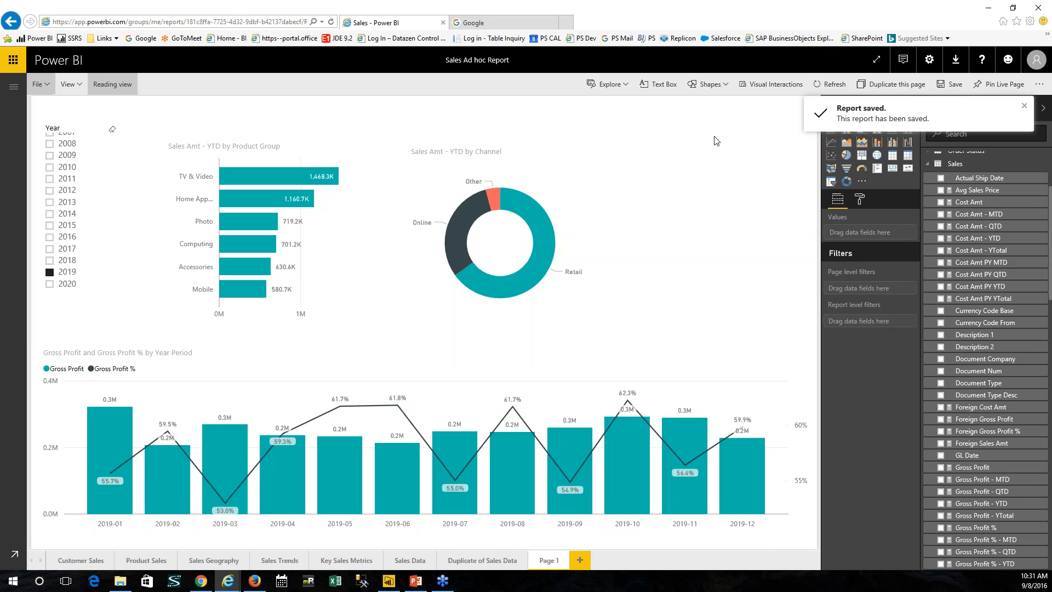
click(1024, 106)
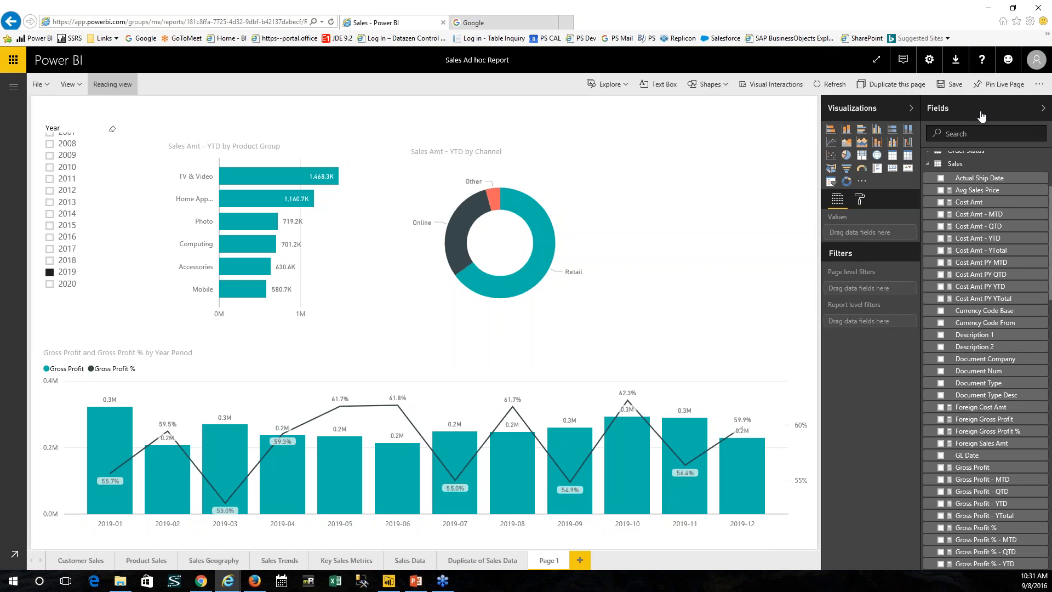
Expand the workspace navigation and pin the product group bar chart to the existing Corporate Dashboard.
click(14, 90)
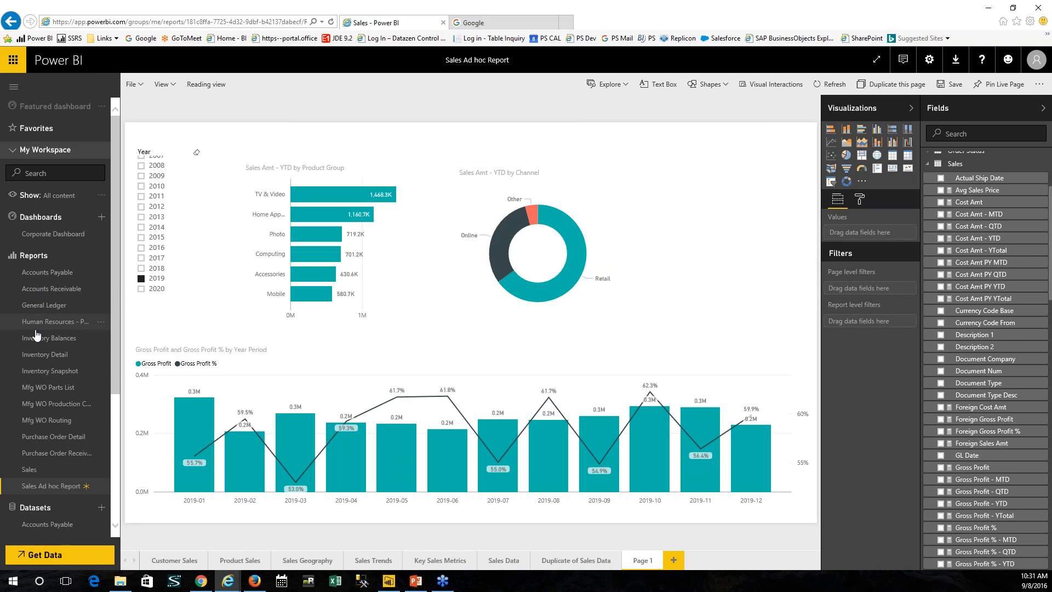
drag(116, 324, 110, 300)
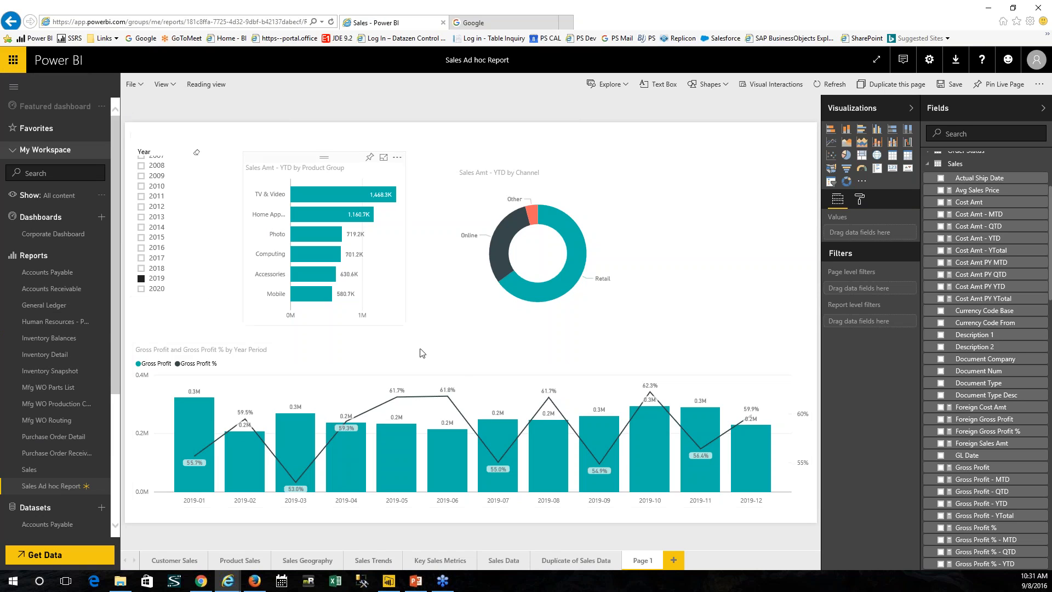
click(371, 159)
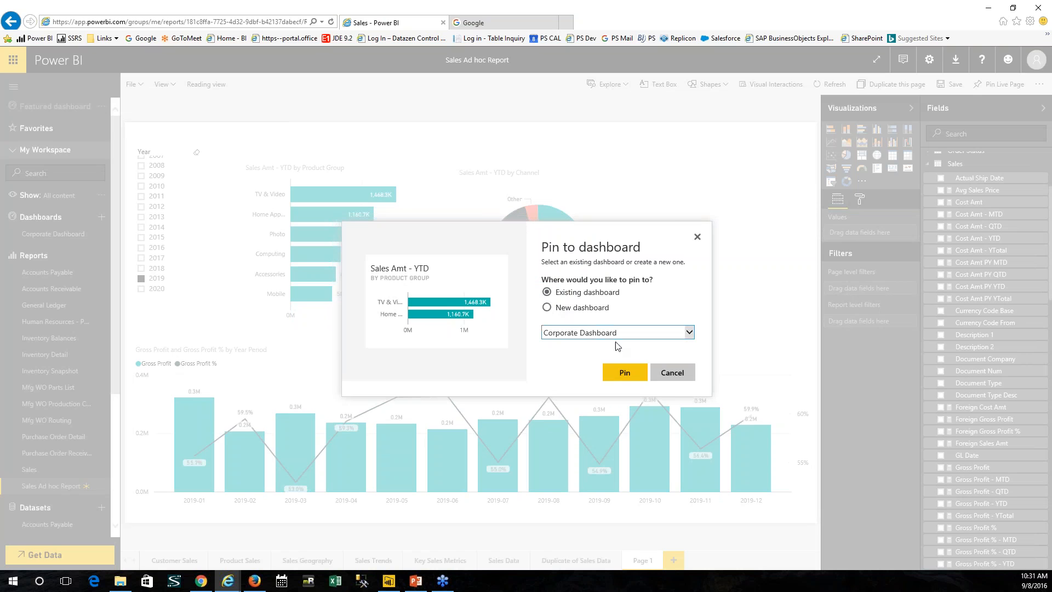
click(625, 373)
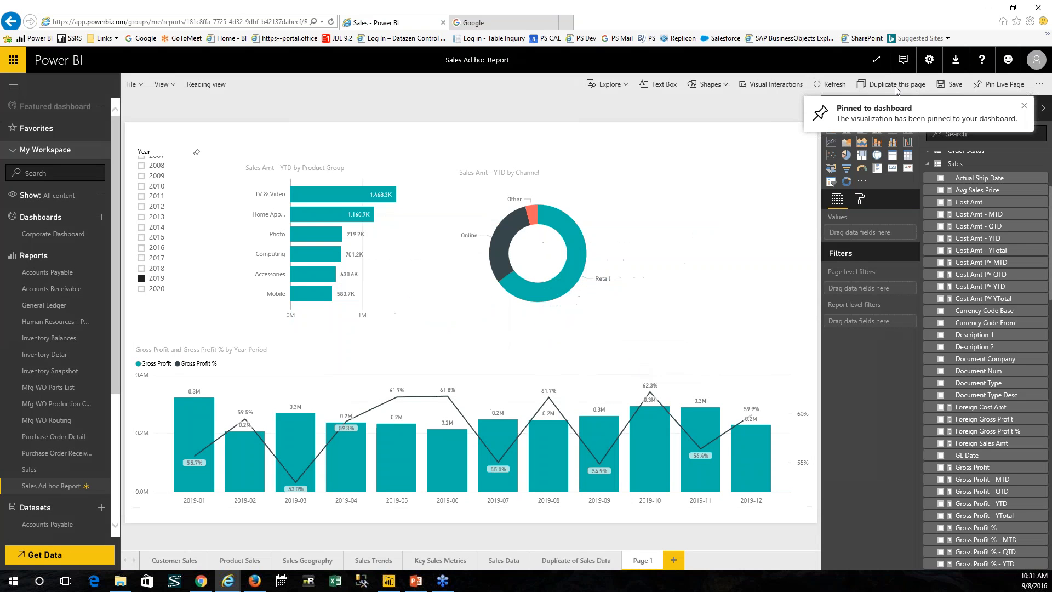
click(1024, 107)
Open the Corporate Dashboard and move the pinned Sales Amt - YTD tile beneath the Gross Profit % Trend tile.
click(49, 235)
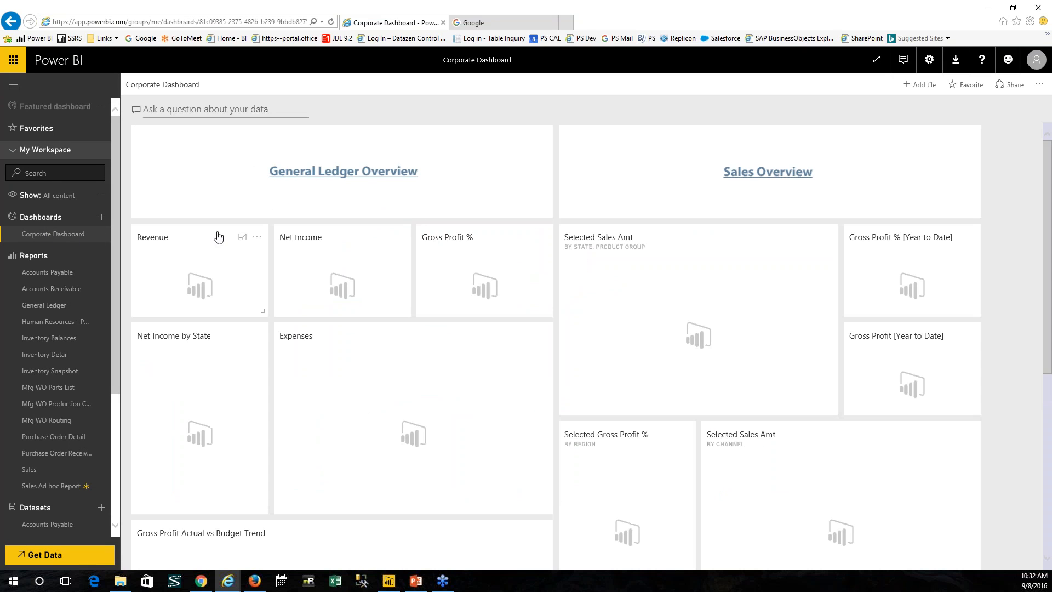
scroll(741, 436, down, 5)
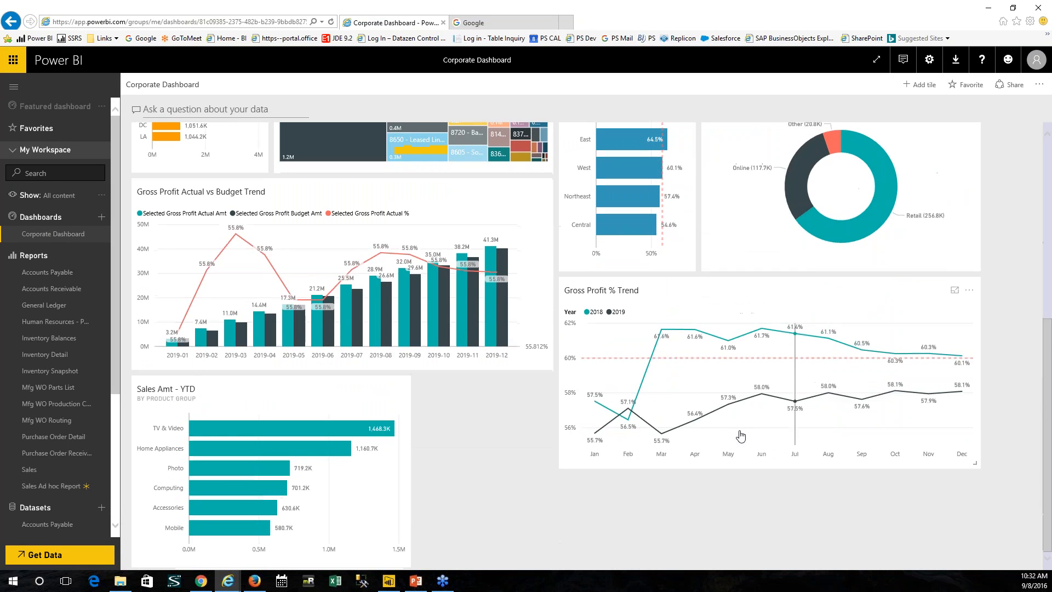
drag(207, 390, 643, 484)
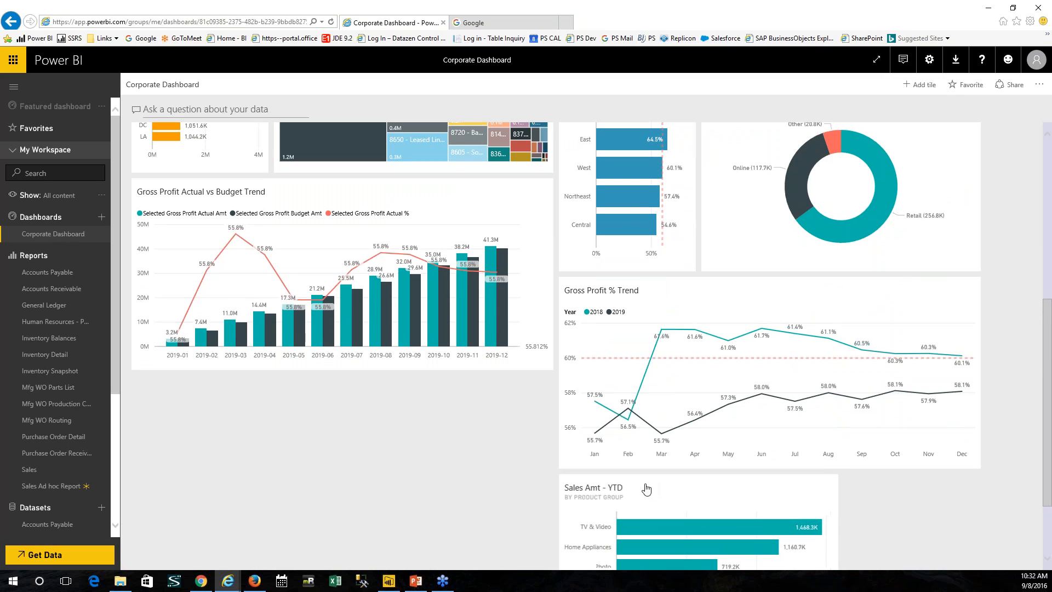
scroll(997, 463, down, 2)
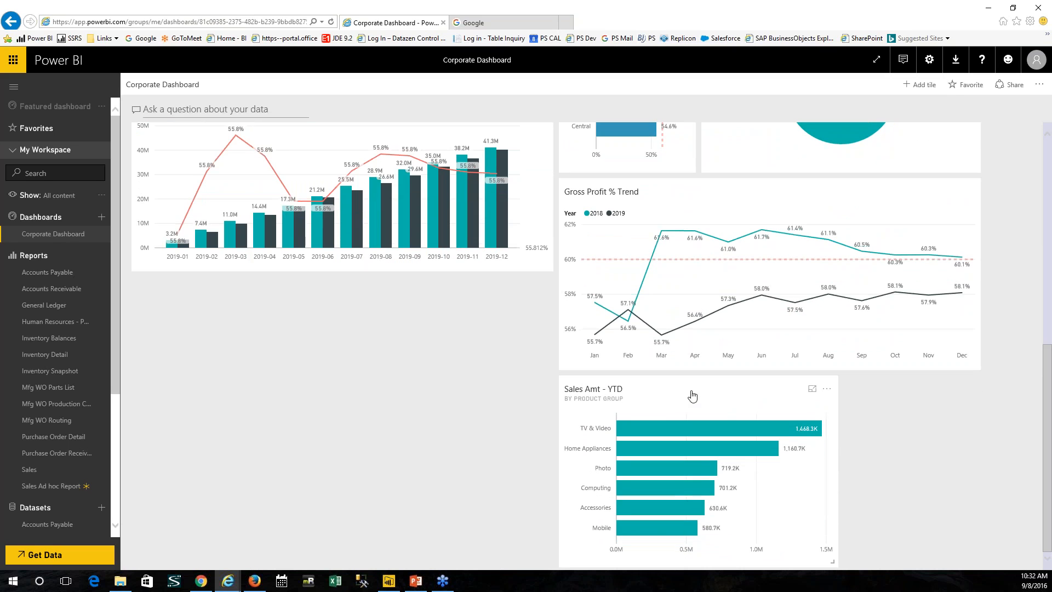